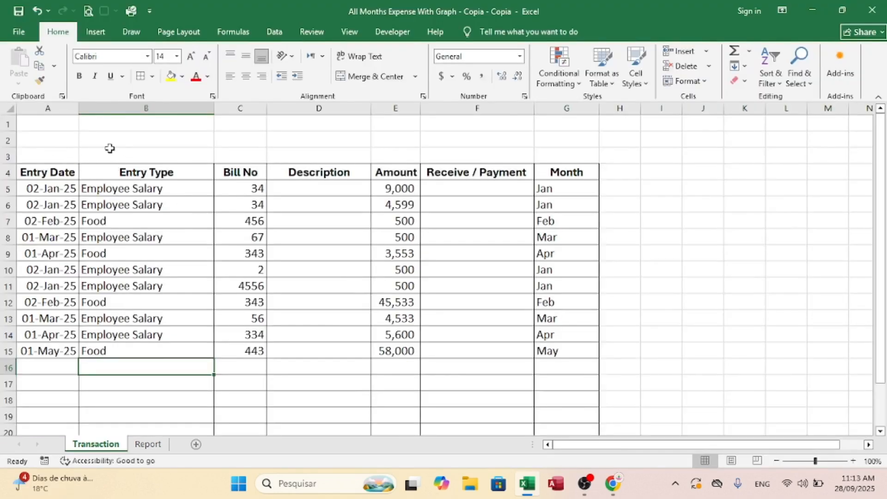
Step: Merge and center cells A1:G3 above the transaction table and enter the title "Expense Transactions"
{"action": "left_click_drag", "start_coordinate": [45, 121], "coordinate": [580, 156]}
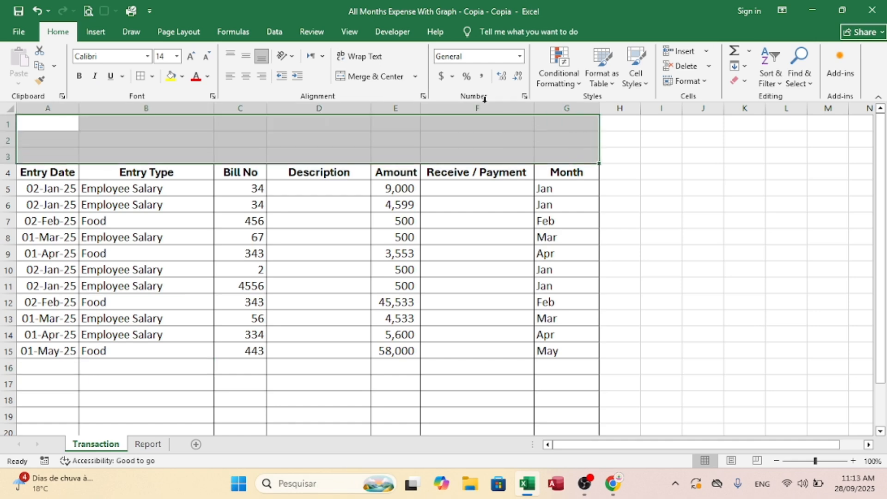
{"action": "left_click", "coordinate": [374, 78]}
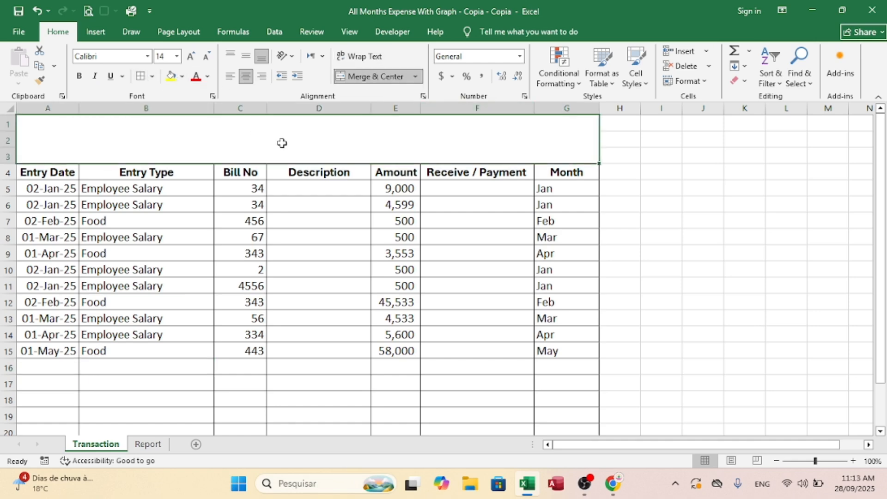
{"action": "type", "text": "T"}
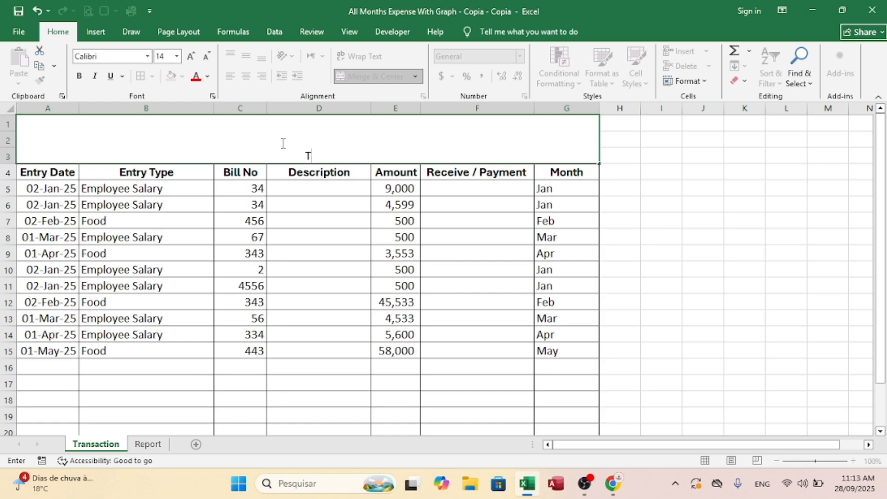
{"action": "key", "text": "BackSpace"}
{"action": "type", "text": "Exp"}
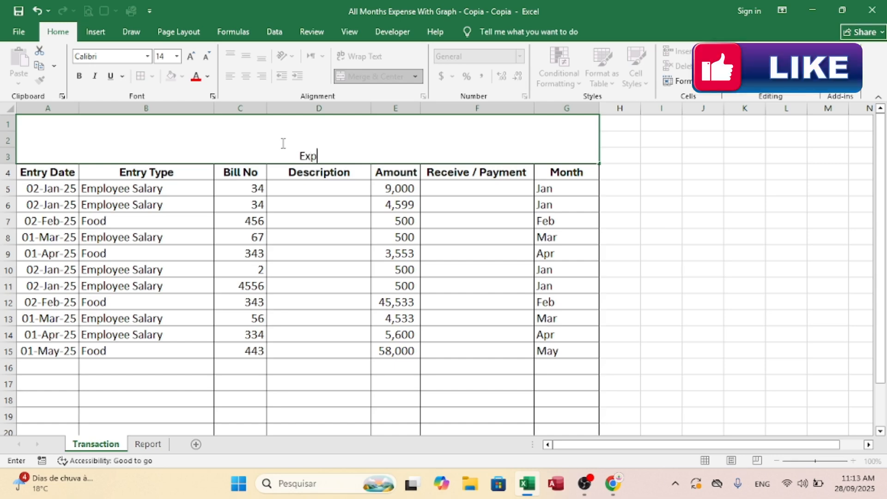
{"action": "type", "text": "ense Transactions"}
{"action": "left_click", "coordinate": [282, 142]}
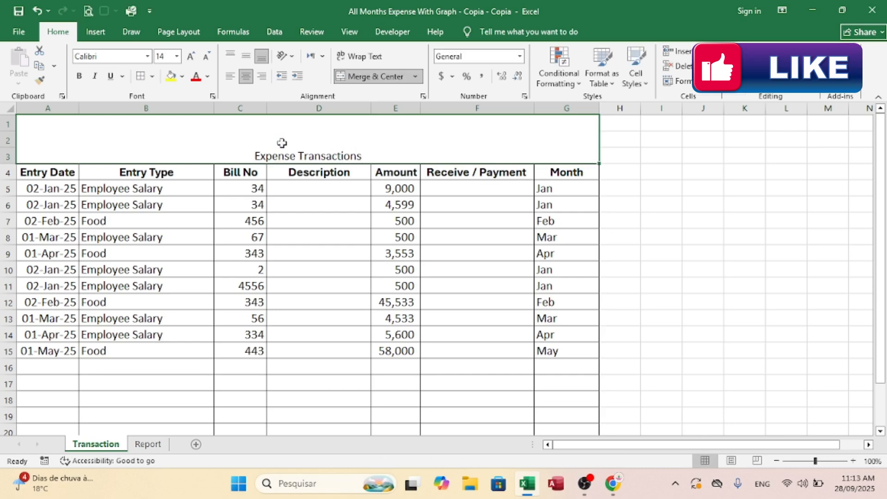
Step: Format the title vertically centred, bold, at font size 48, with a yellow fill
{"action": "left_click", "coordinate": [246, 56]}
{"action": "left_click", "coordinate": [191, 56]}
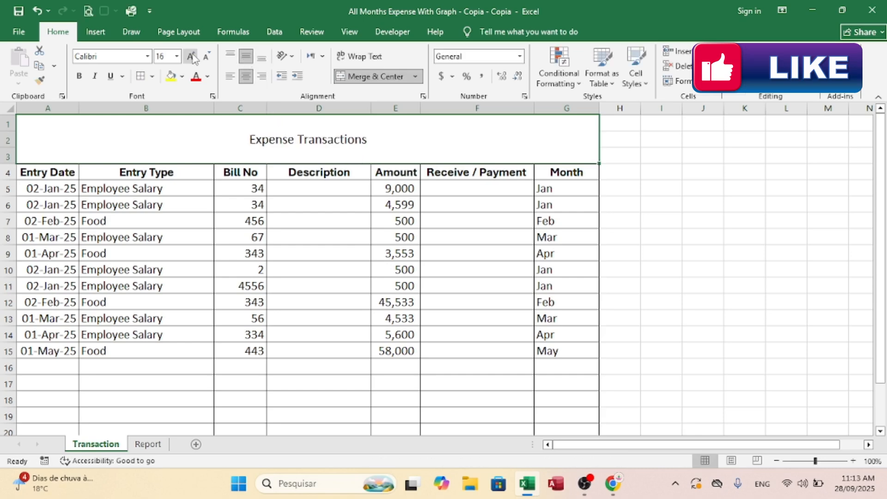
{"action": "left_click", "coordinate": [191, 56]}
{"action": "left_click", "coordinate": [191, 57]}
{"action": "left_click", "coordinate": [191, 57]}
{"action": "left_click", "coordinate": [191, 57]}
{"action": "left_click", "coordinate": [191, 56]}
{"action": "left_click", "coordinate": [191, 56]}
{"action": "left_click", "coordinate": [191, 57]}
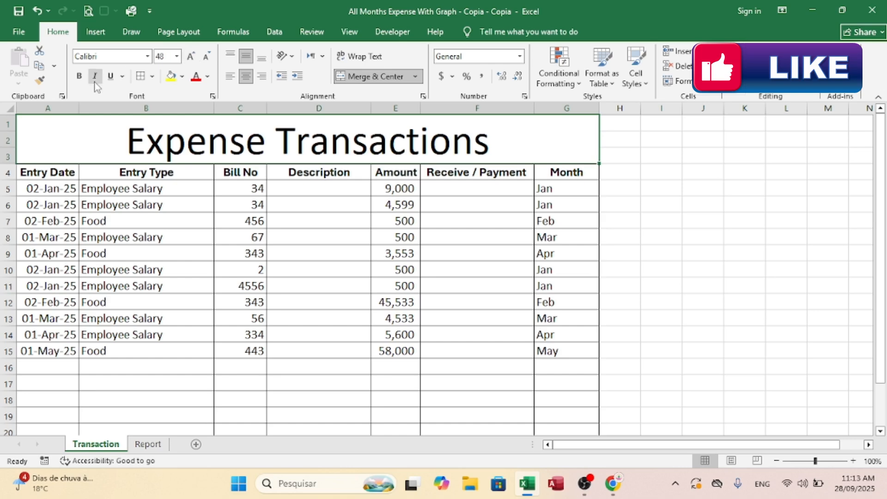
{"action": "left_click", "coordinate": [79, 76]}
{"action": "left_click", "coordinate": [171, 75]}
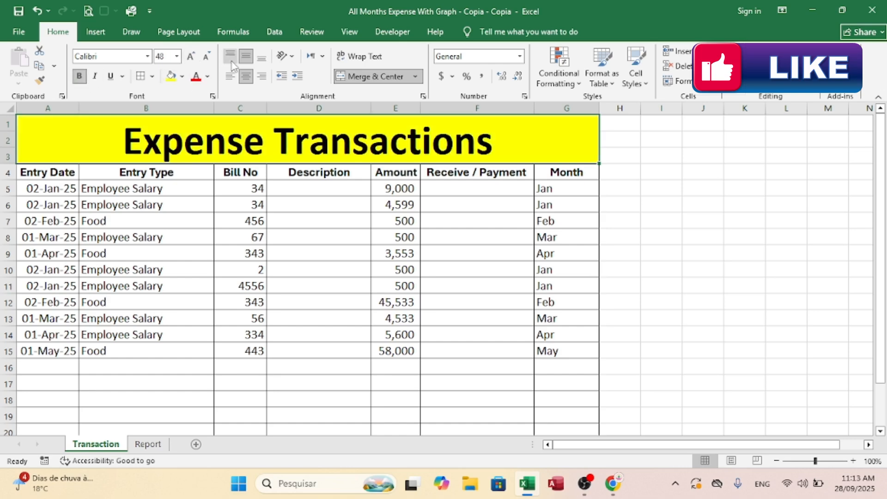
{"action": "left_click", "coordinate": [329, 218]}
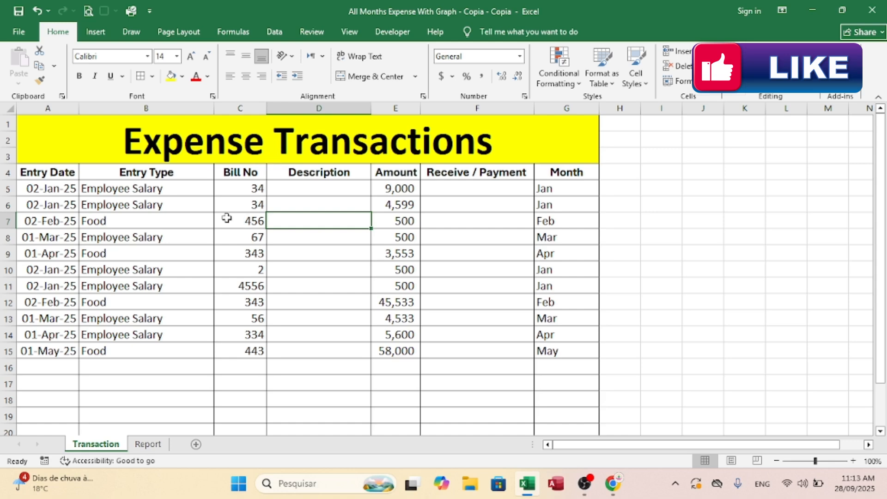
{"action": "left_click_drag", "start_coordinate": [47, 187], "coordinate": [539, 365]}
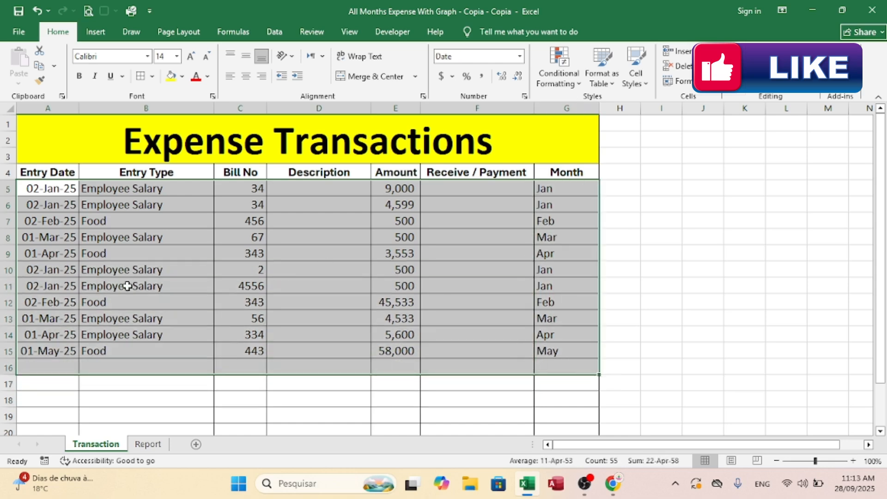
{"action": "left_click", "coordinate": [106, 377]}
{"action": "left_click_drag", "start_coordinate": [61, 369], "coordinate": [537, 397]}
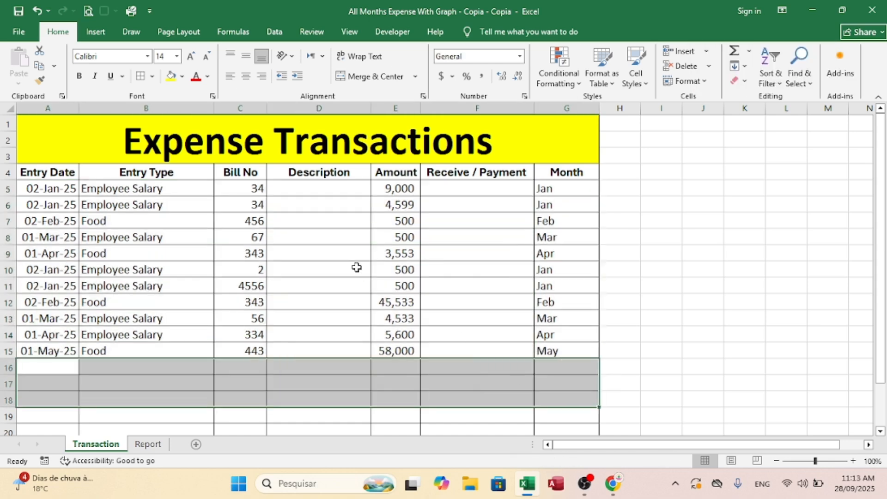
{"action": "left_click", "coordinate": [308, 274]}
Step: On the Report sheet, merge C5:D5 and C6:D6 into two separate centred cells with borders
{"action": "left_click", "coordinate": [148, 444]}
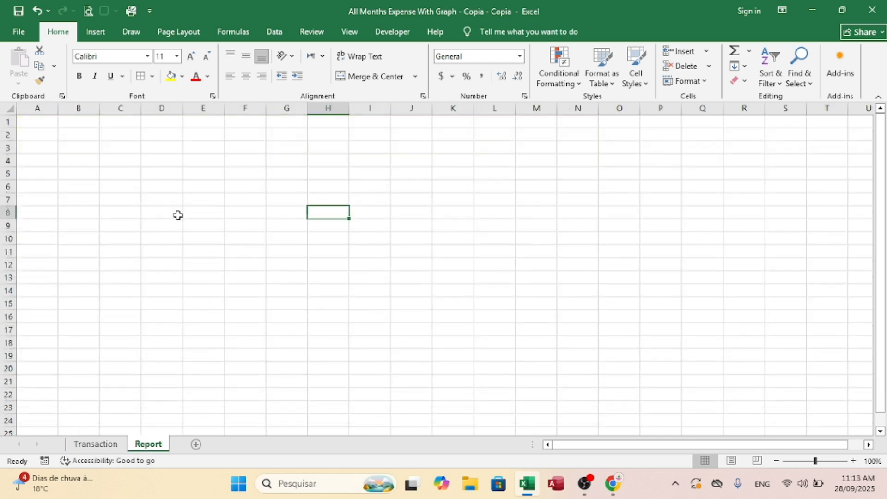
{"action": "left_click", "coordinate": [119, 175]}
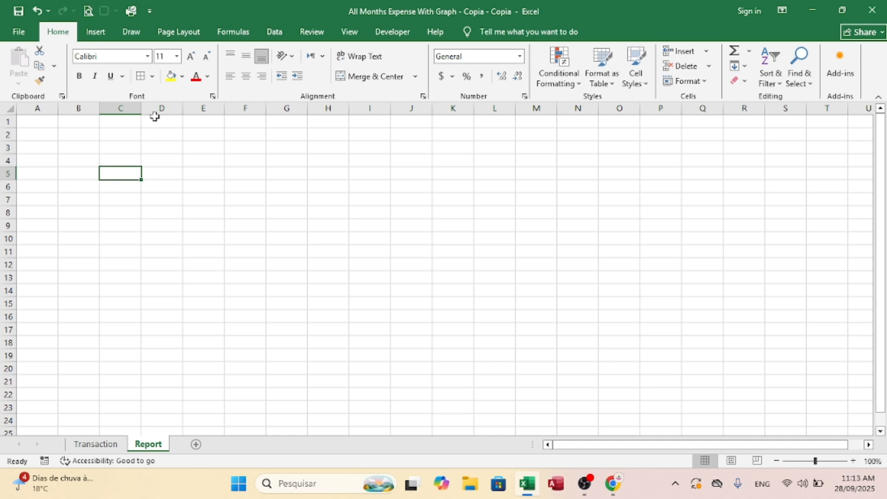
{"action": "left_click_drag", "start_coordinate": [126, 172], "coordinate": [183, 192]}
{"action": "left_click", "coordinate": [370, 77]}
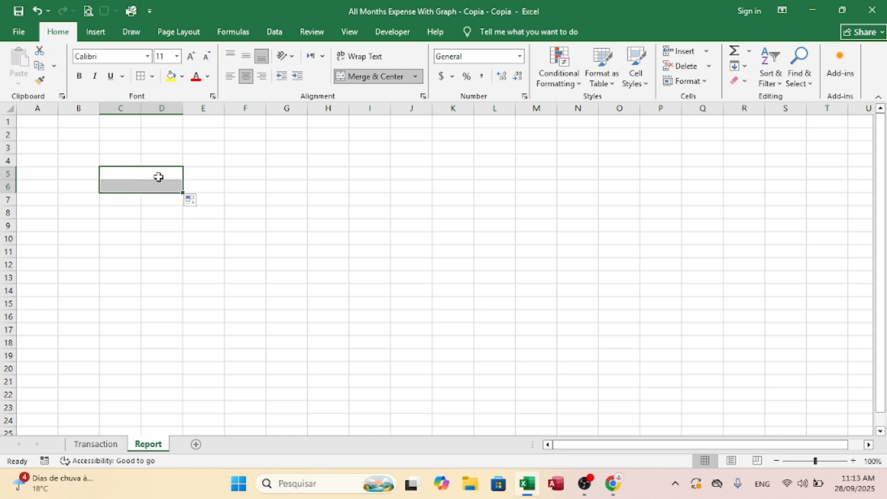
{"action": "left_click", "coordinate": [246, 214]}
Step: Enter the heading "Enter Account Name" in the merged cell C5:D5 and widen column D slightly to fit it
{"action": "left_click", "coordinate": [167, 175]}
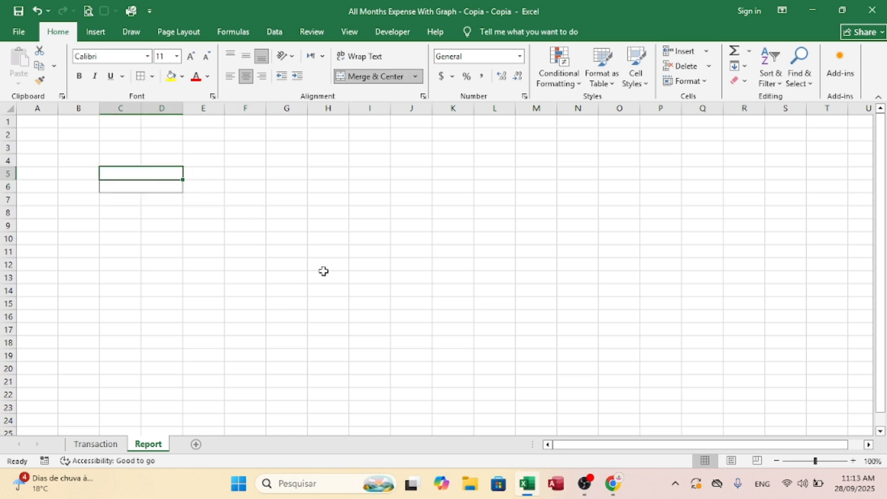
{"action": "type", "text": "Enter"}
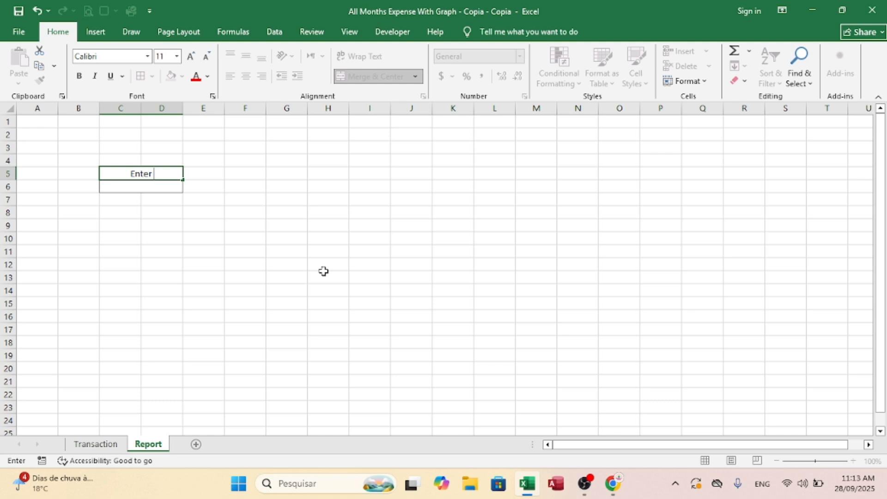
{"action": "type", "text": " A"}
{"action": "key", "text": "BackSpace"}
{"action": "type", "text": "Account Name"}
{"action": "key", "text": "ctrl+Return"}
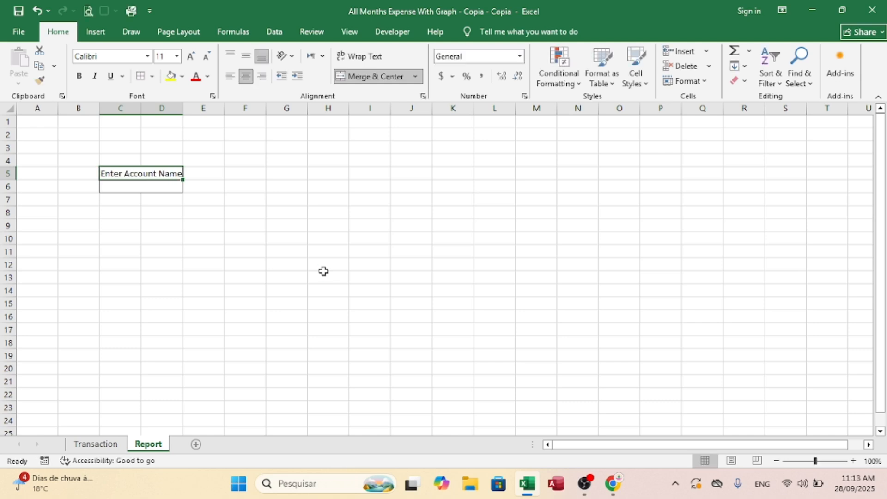
{"action": "left_click_drag", "start_coordinate": [183, 109], "coordinate": [195, 110]}
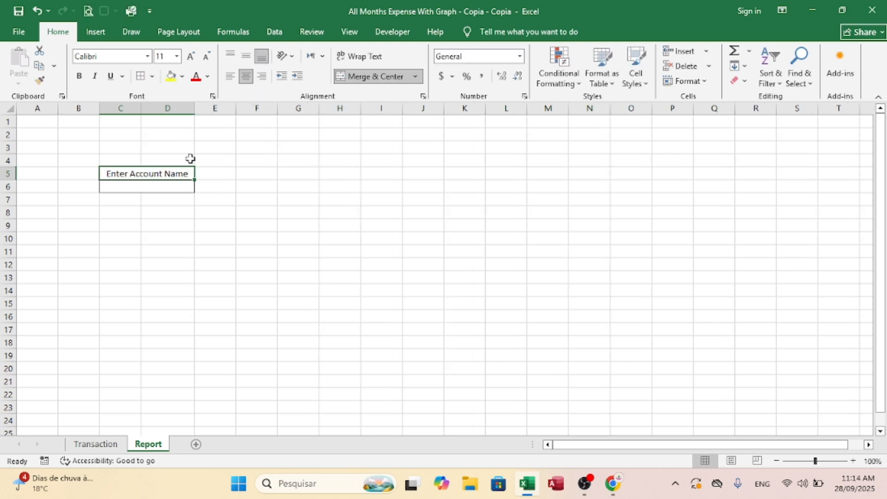
Step: Copy the two-cell account name block C5:D6 and paste it at C9:D10
{"action": "left_click", "coordinate": [134, 185]}
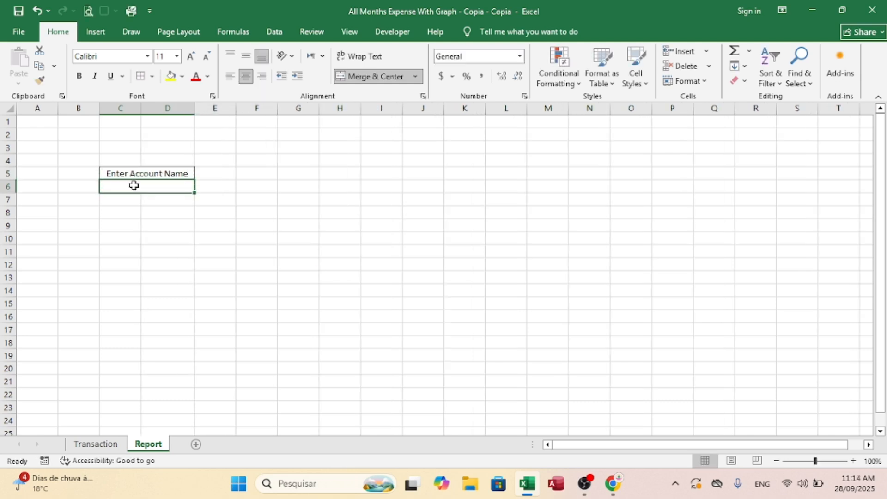
{"action": "left_click", "coordinate": [118, 224]}
{"action": "left_click_drag", "start_coordinate": [149, 177], "coordinate": [147, 184]}
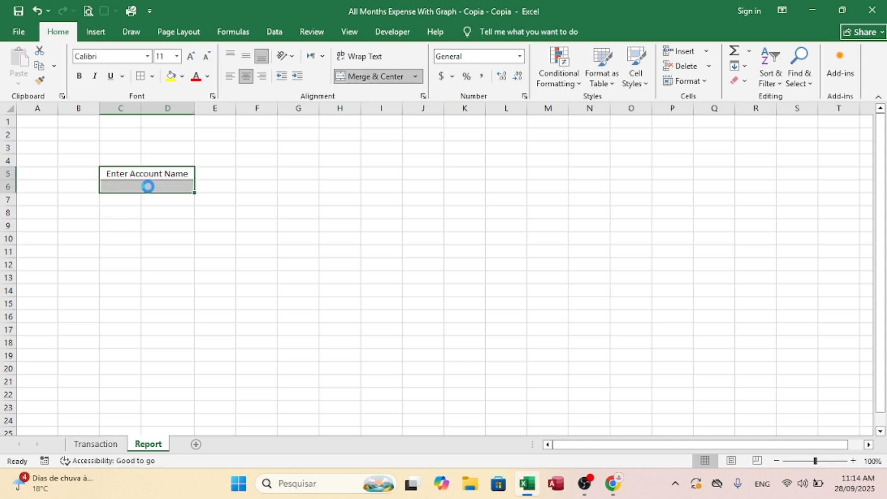
{"action": "key", "text": "ctrl+c"}
{"action": "key", "text": "Down"}
{"action": "key", "text": "Down"}
{"action": "key", "text": "Down"}
{"action": "key", "text": "Down"}
{"action": "key", "text": "ctrl+v"}
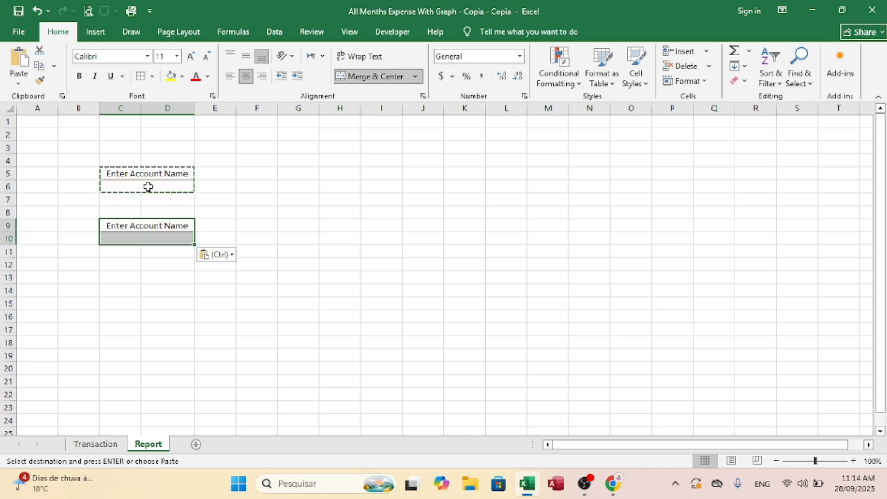
Step: Change the heading of the copied block in C9 to "Total Expense"
{"action": "left_click", "coordinate": [121, 237]}
{"action": "left_click", "coordinate": [124, 226]}
{"action": "type", "text": "Tot"}
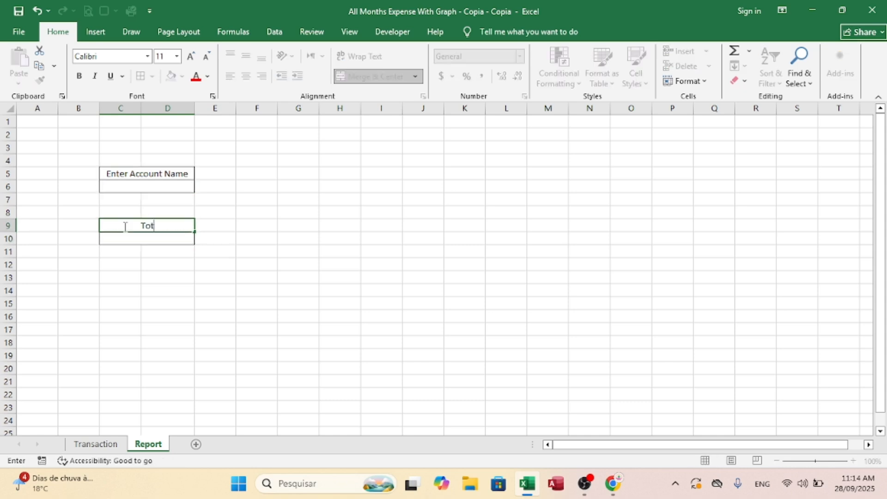
{"action": "type", "text": "al Expense"}
{"action": "key", "text": "ctrl+Return"}
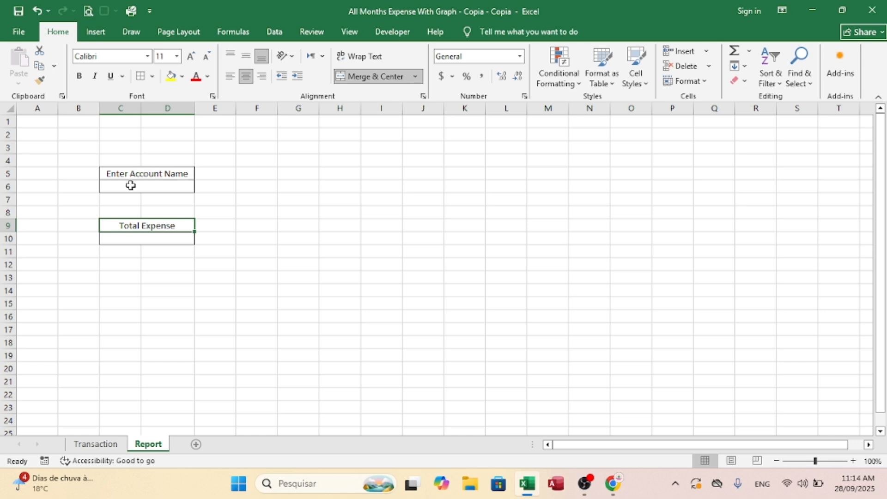
Step: Fill the "Total Expense" and "Enter Account Name" headings with yellow
{"action": "left_click", "coordinate": [171, 77]}
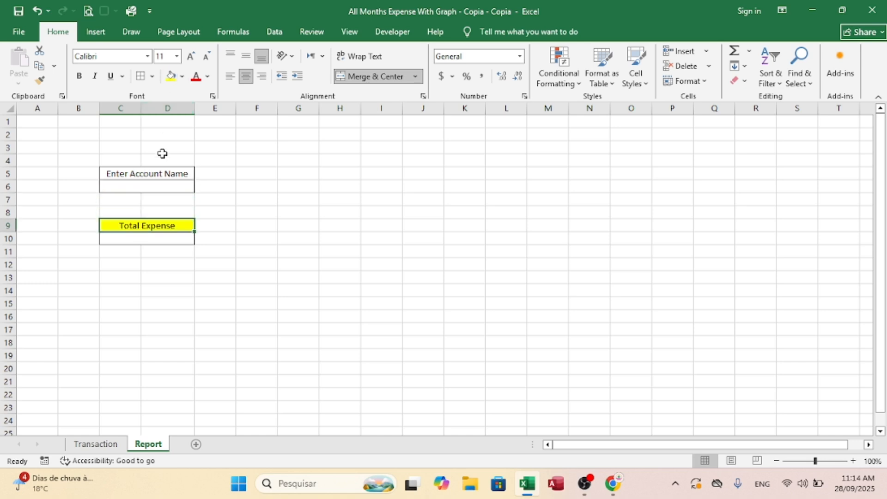
{"action": "left_click", "coordinate": [132, 175]}
{"action": "left_click", "coordinate": [172, 76]}
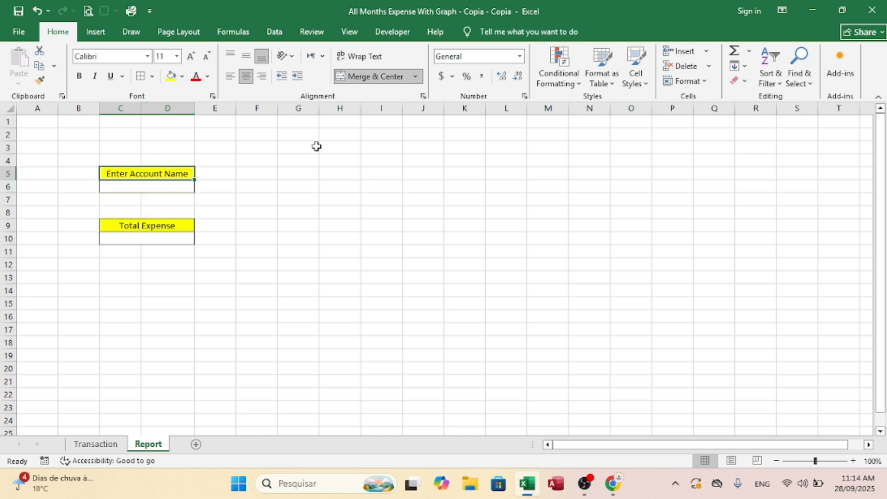
{"action": "left_click", "coordinate": [316, 146]}
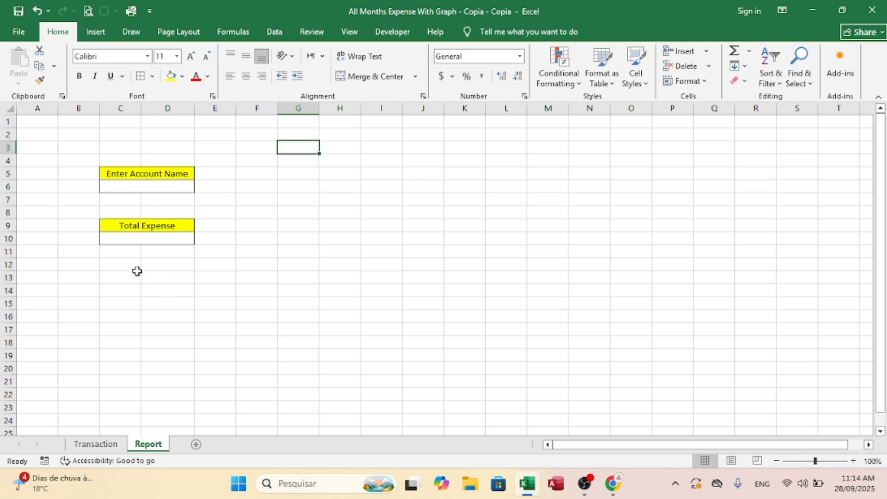
Step: Enter the row labels "Month", "Total" and "Estimated" in cells C12 to C14
{"action": "left_click", "coordinate": [117, 267]}
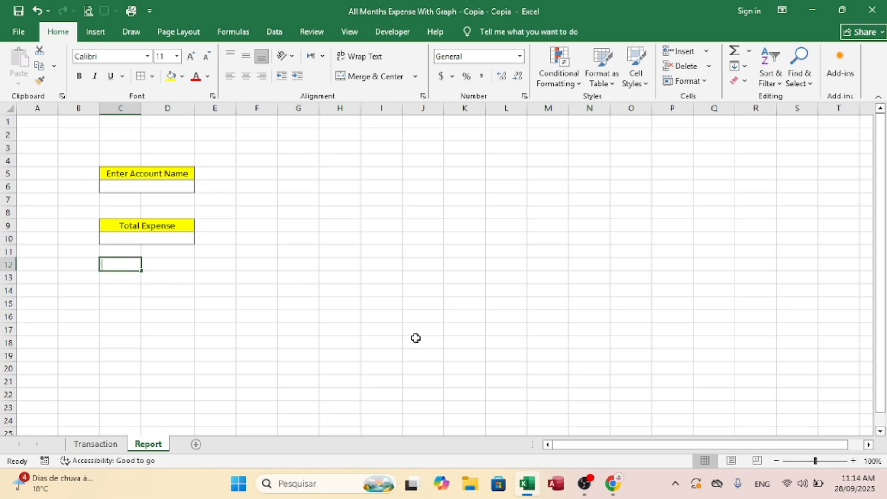
{"action": "type", "text": "Month"}
{"action": "key", "text": "Return"}
{"action": "type", "text": "Tot"}
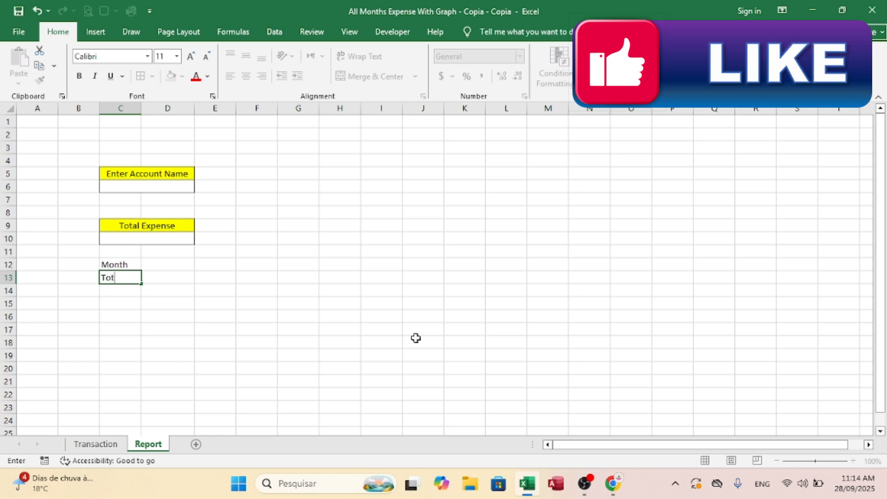
{"action": "key", "text": "Up"}
{"action": "key", "text": "Down"}
{"action": "key", "text": "Down"}
{"action": "type", "text": "E"}
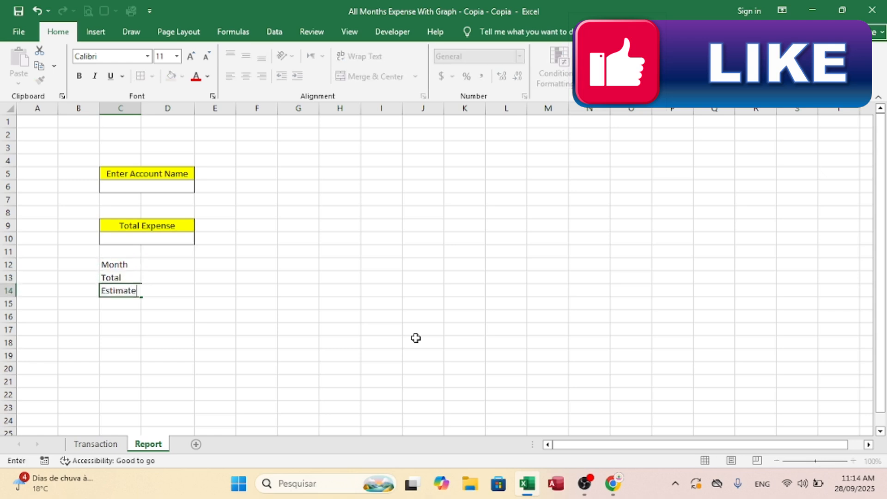
{"action": "type", "text": "stimated"}
Step: Autofit column C to its labels and enter "%" as the row label in C15
{"action": "left_click", "coordinate": [185, 303]}
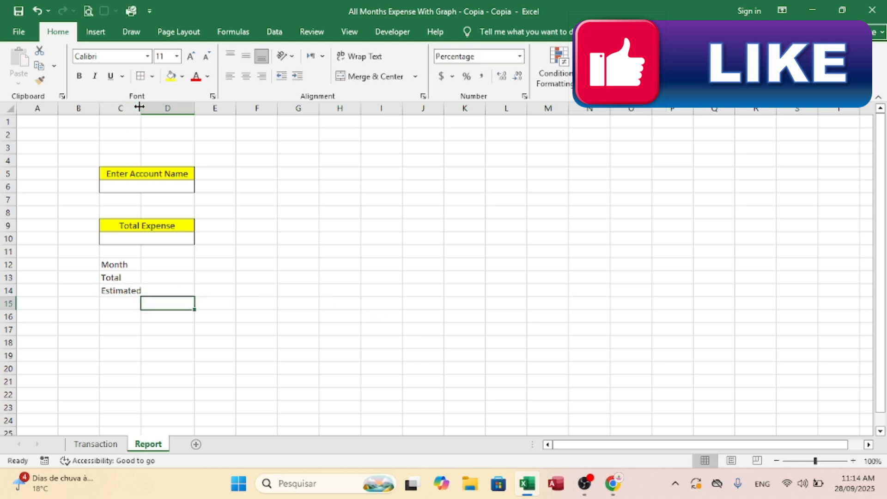
{"action": "double_click", "coordinate": [141, 108]}
{"action": "left_click", "coordinate": [132, 303]}
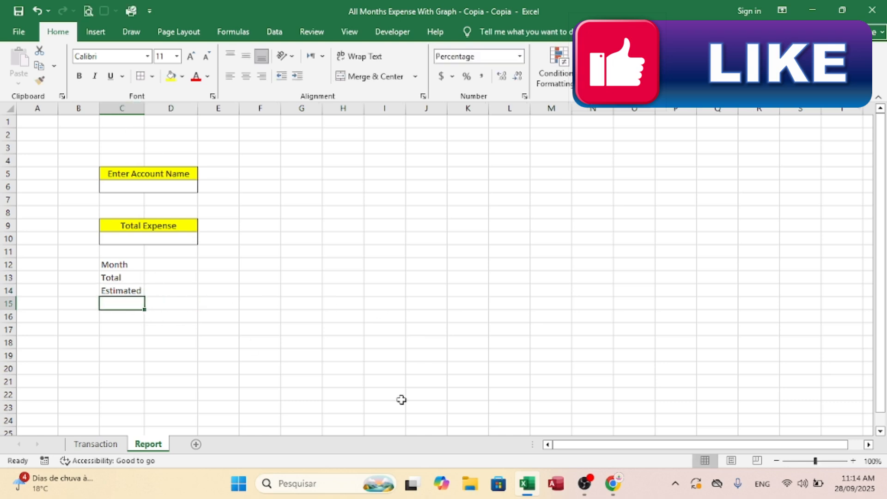
{"action": "type", "text": "%"}
{"action": "key", "text": "Return"}
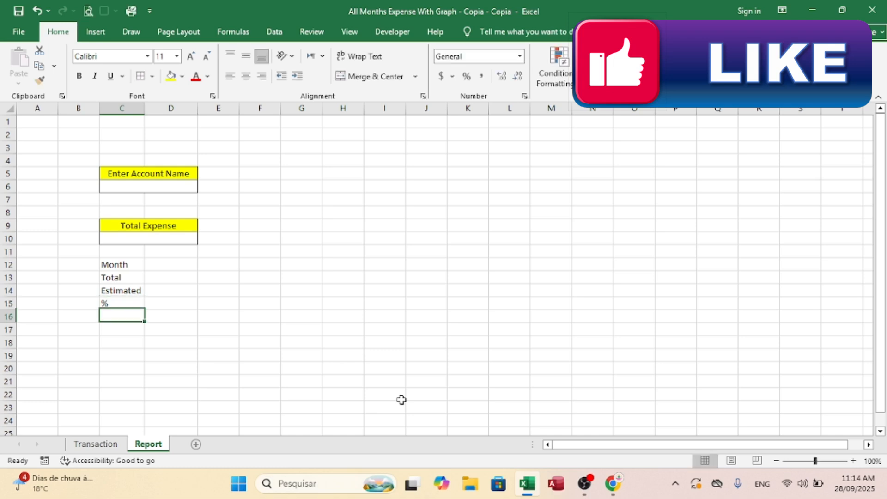
{"action": "key", "text": "Up"}
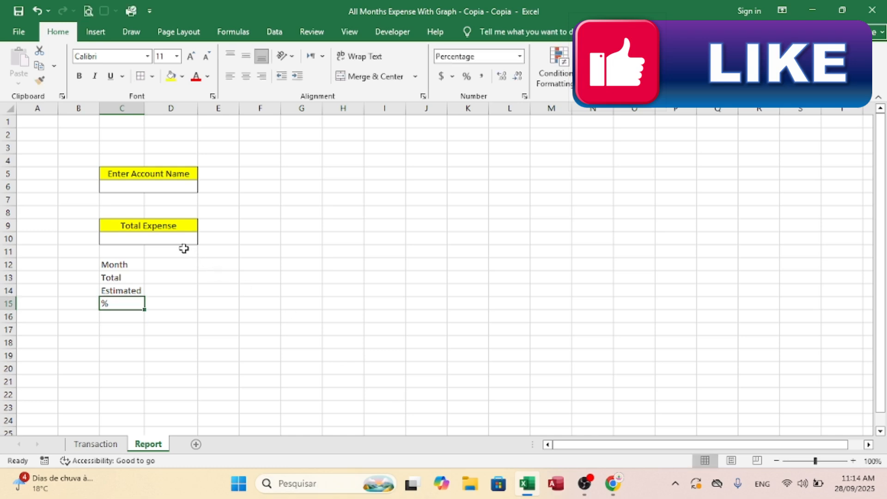
Step: Enter "Jan" in D12 and fill the month series across row 12 to "Dec" in O12
{"action": "left_click", "coordinate": [156, 261]}
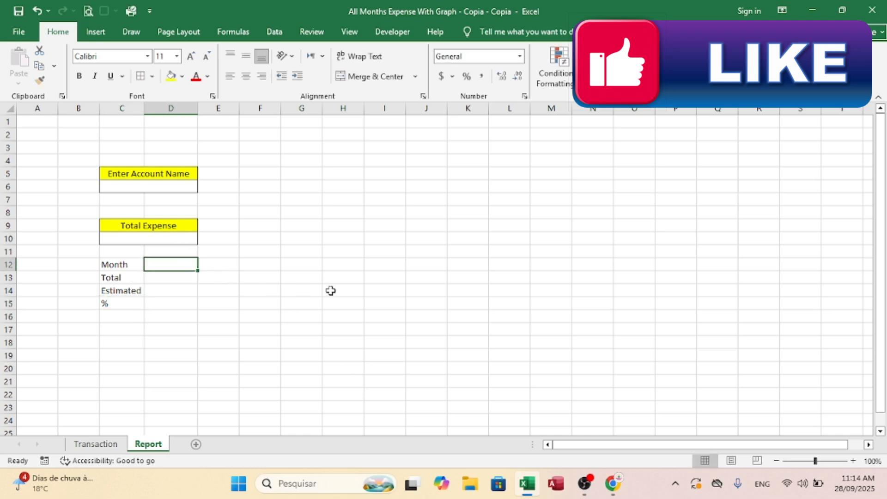
{"action": "type", "text": "jA"}
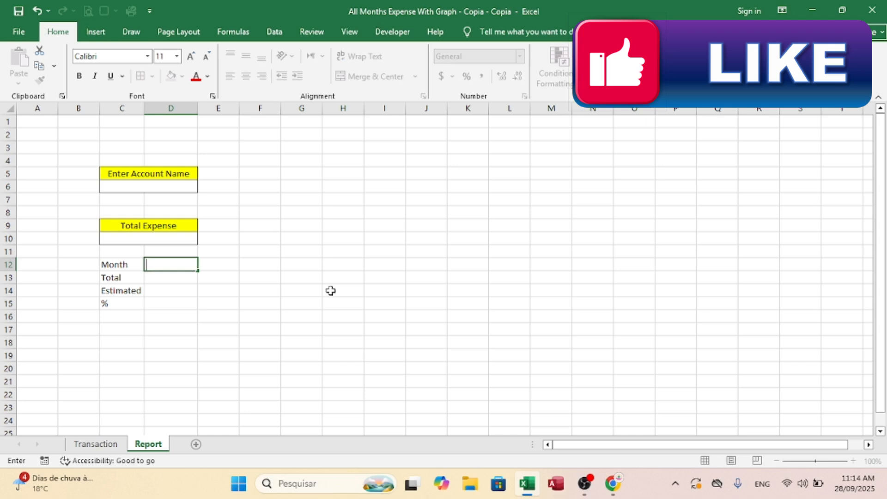
{"action": "type", "text": "n"}
{"action": "left_click", "coordinate": [152, 305]}
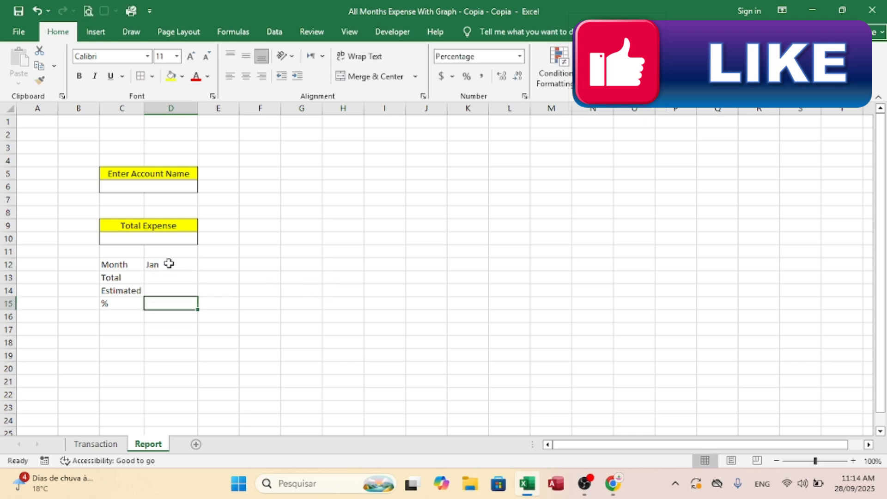
{"action": "left_click", "coordinate": [171, 261]}
{"action": "left_click_drag", "start_coordinate": [198, 272], "coordinate": [658, 297]}
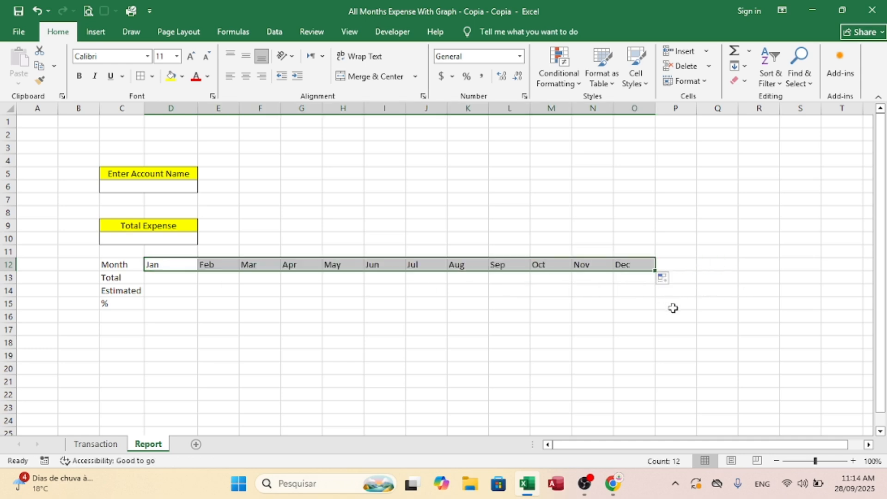
Step: Format row 12 as bold, 12-point and horizontally centred
{"action": "left_click", "coordinate": [18, 263]}
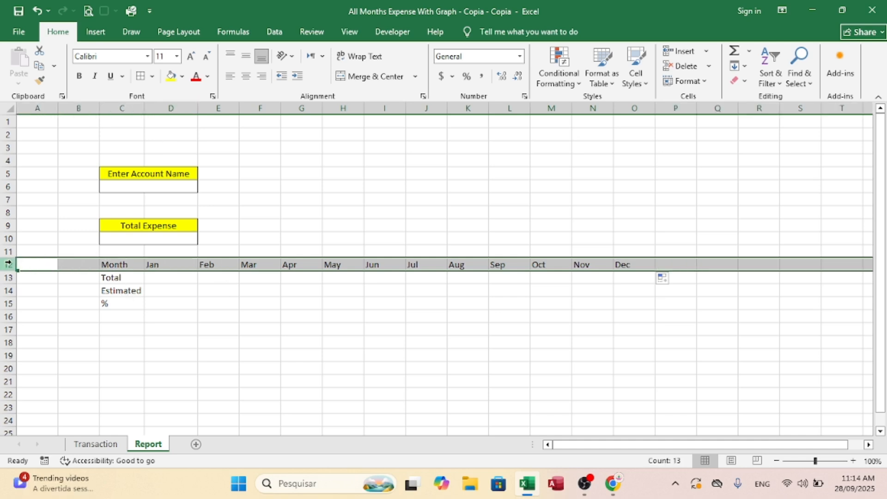
{"action": "left_click", "coordinate": [79, 76]}
{"action": "left_click", "coordinate": [191, 56]}
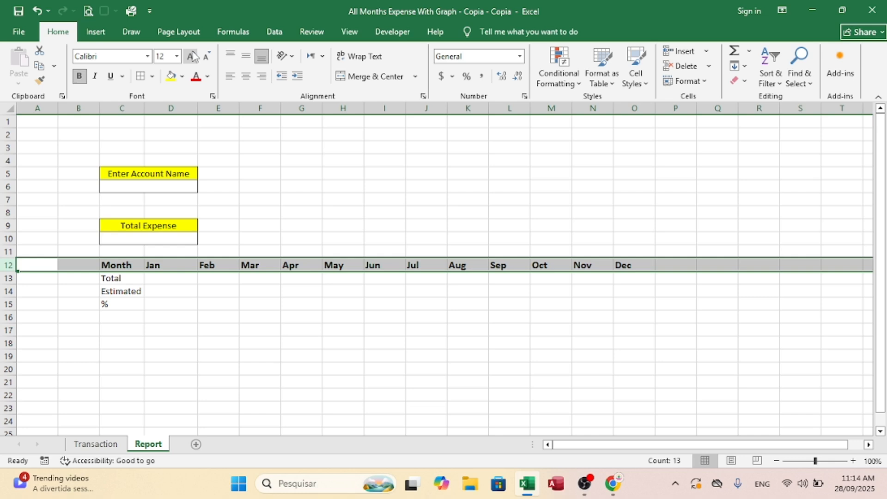
{"action": "left_click", "coordinate": [245, 76]}
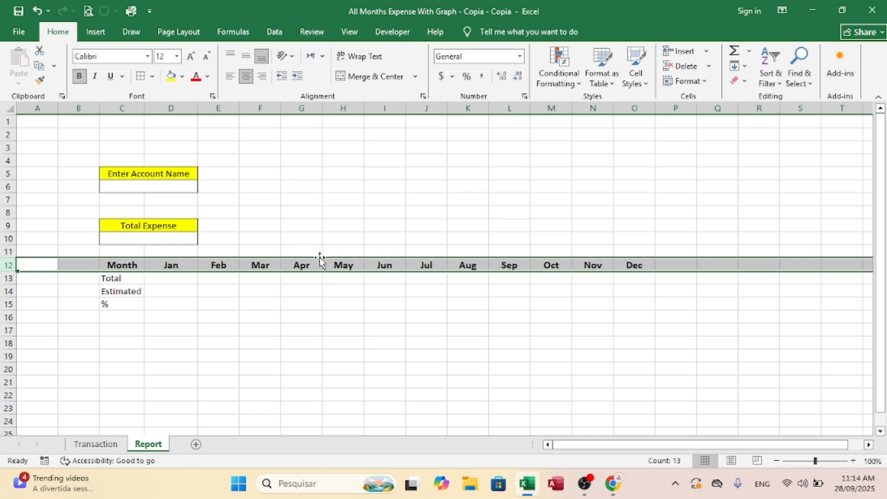
{"action": "left_click", "coordinate": [196, 276]}
Step: Make the "Estimated" and "%" row labels in C14:C15 bold
{"action": "mouse_move", "coordinate": [121, 291]}
{"action": "left_mouse_down"}
{"action": "mouse_move", "coordinate": [114, 323]}
{"action": "mouse_move", "coordinate": [113, 303]}
{"action": "left_mouse_up"}
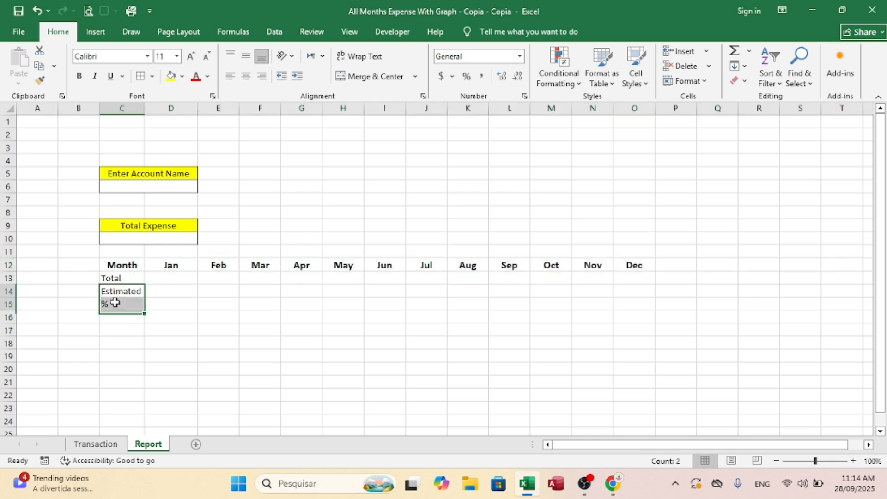
{"action": "left_click", "coordinate": [79, 76]}
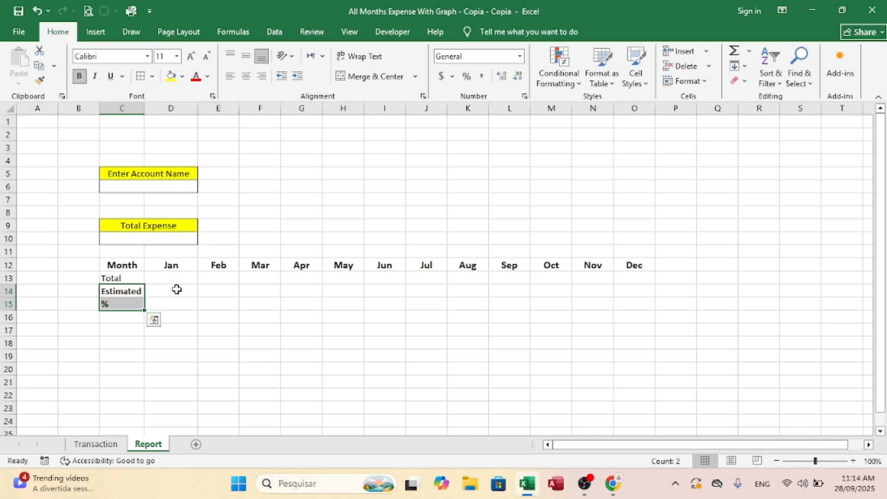
{"action": "left_click", "coordinate": [166, 276]}
Step: Apply all borders to the monthly table range C12:O15
{"action": "left_click_drag", "start_coordinate": [122, 265], "coordinate": [632, 301]}
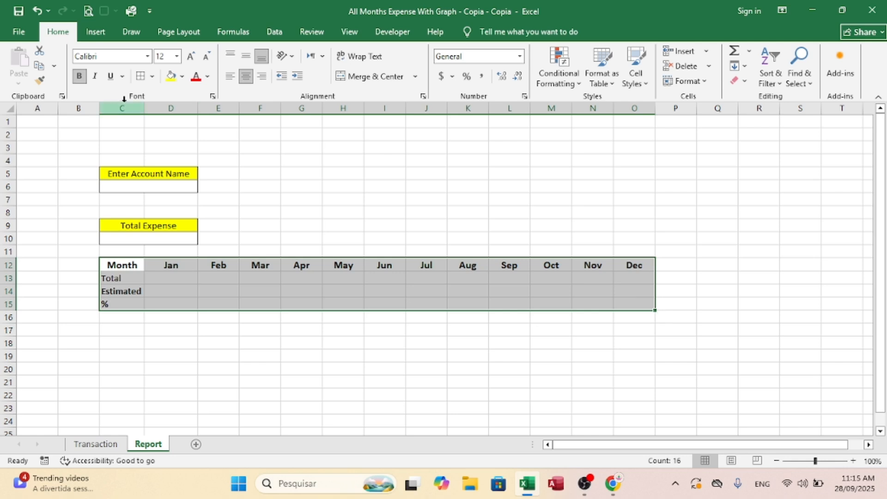
{"action": "left_click", "coordinate": [142, 81]}
{"action": "left_click", "coordinate": [418, 295]}
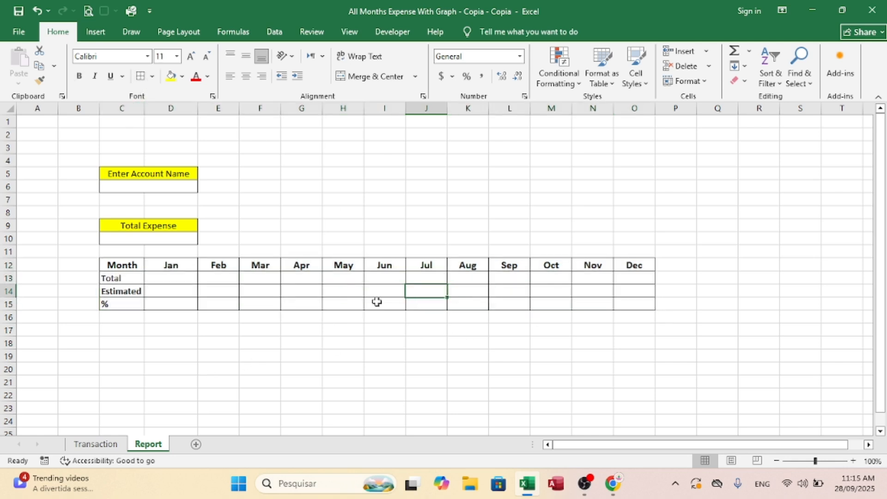
Step: Fill the monthly table's header cells C12:O12 with yellow
{"action": "left_click_drag", "start_coordinate": [127, 262], "coordinate": [633, 263]}
{"action": "left_click", "coordinate": [171, 76]}
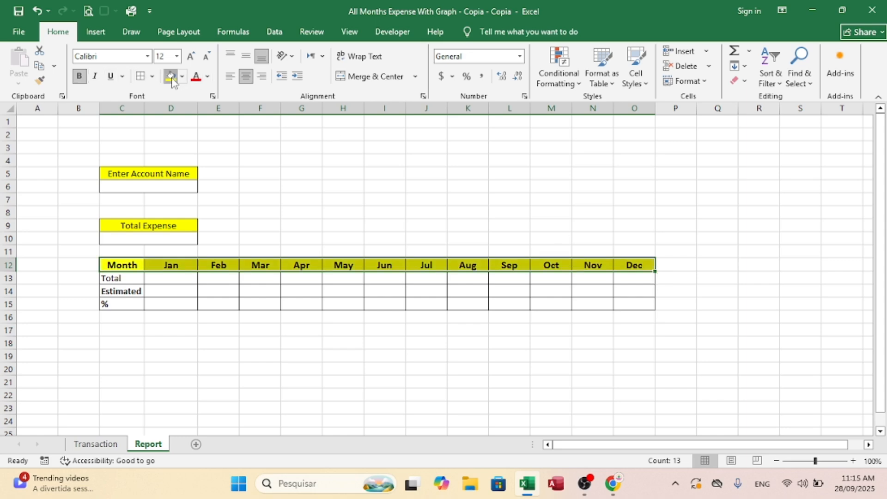
{"action": "left_click", "coordinate": [392, 265]}
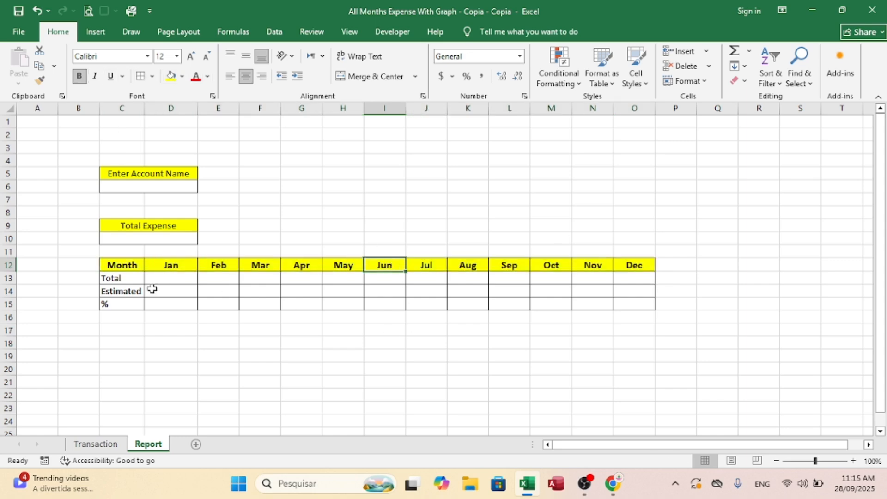
Step: Make the "Enter Account Name" and "Total Expense" headings bold
{"action": "left_click", "coordinate": [161, 278]}
{"action": "left_click", "coordinate": [128, 241]}
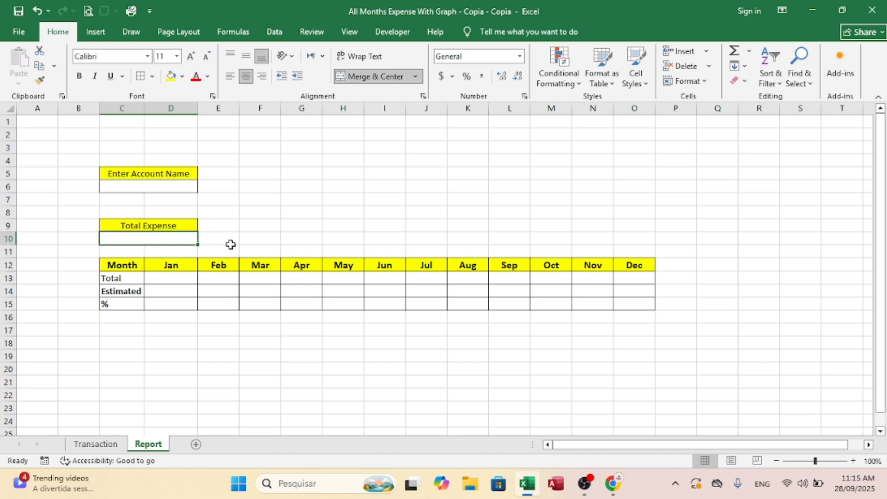
{"action": "left_click", "coordinate": [162, 226]}
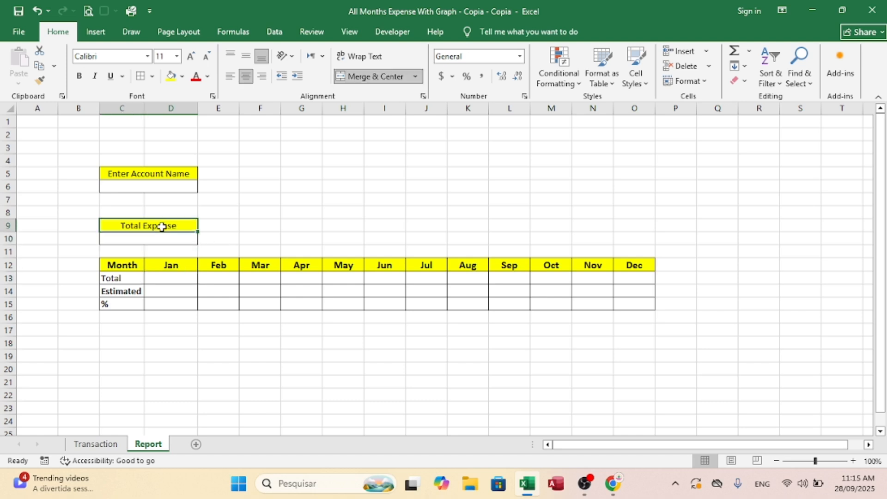
{"action": "left_click", "coordinate": [144, 173]}
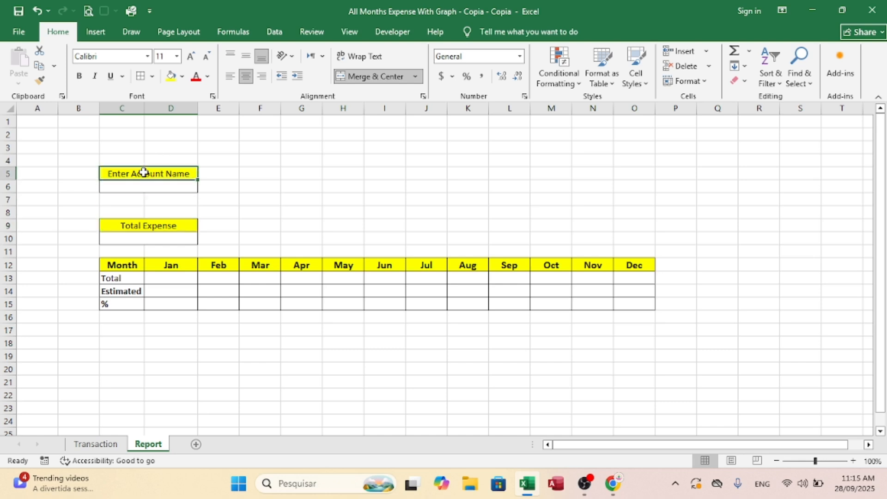
{"action": "key", "text": "ctrl+b"}
{"action": "left_click", "coordinate": [147, 226]}
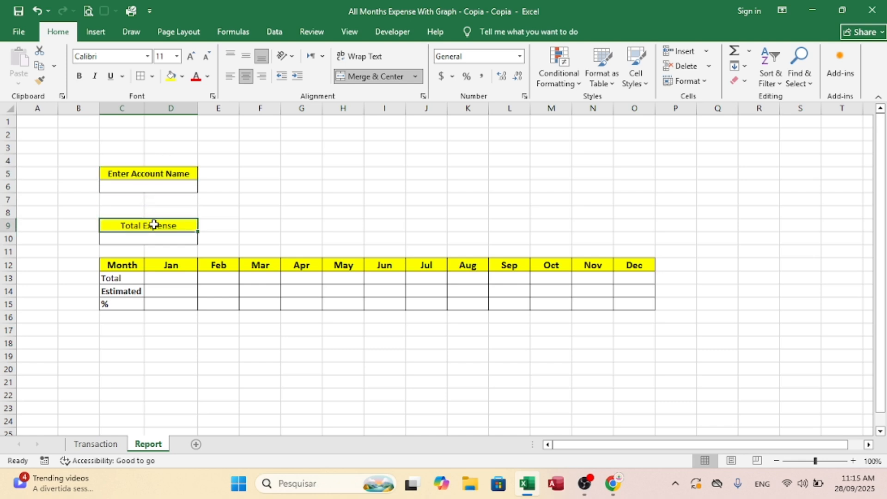
{"action": "key", "text": "ctrl+b"}
{"action": "left_click", "coordinate": [127, 241]}
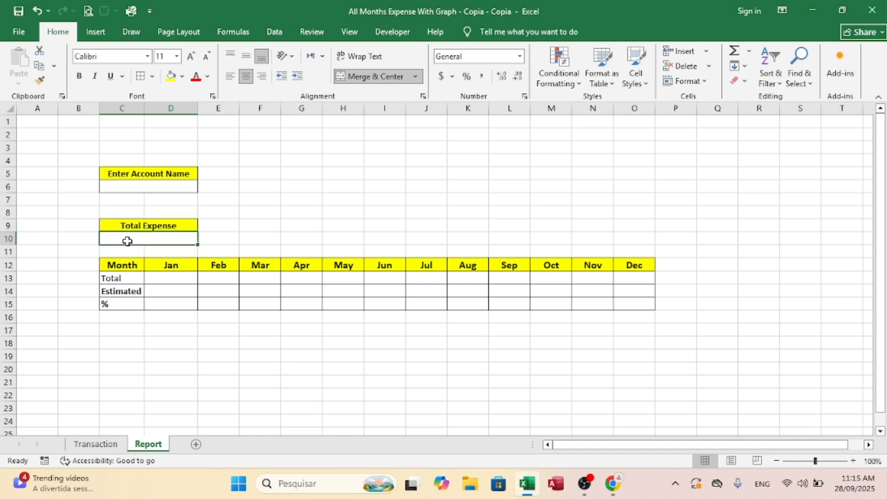
{"action": "type", "text": "="}
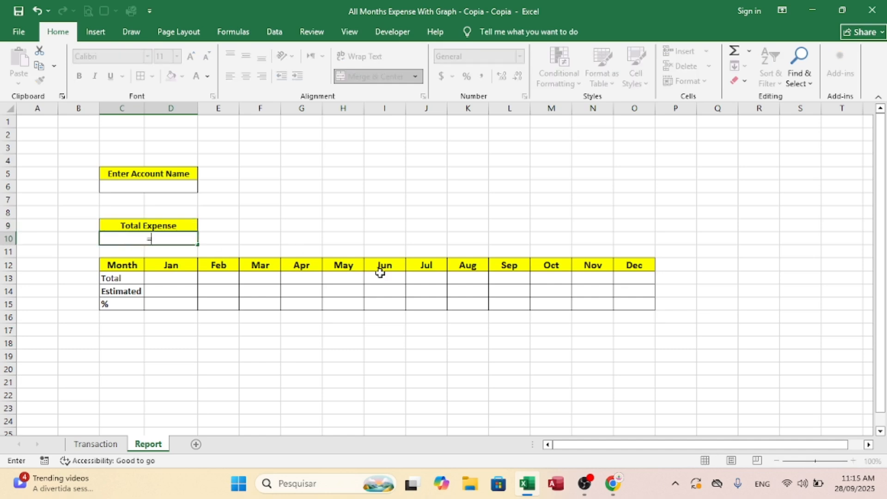
{"action": "type", "text": "sumifs"}
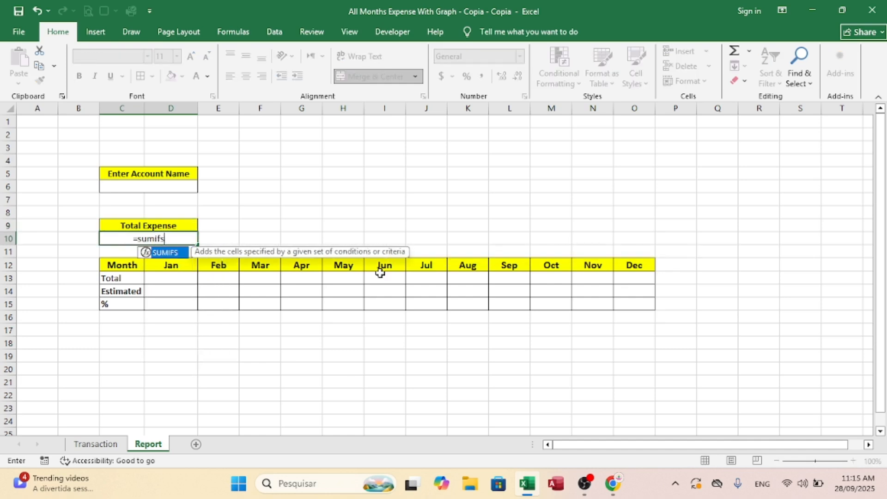
{"action": "type", "text": "("}
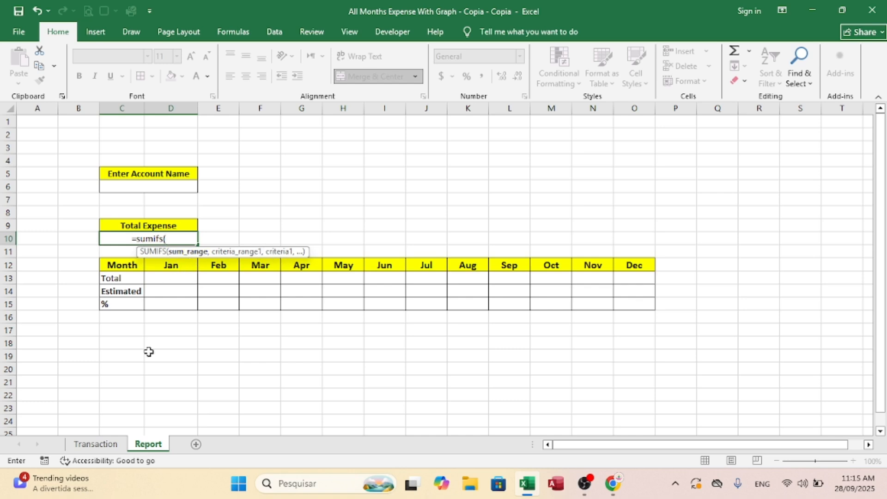
{"action": "left_click", "coordinate": [99, 444]}
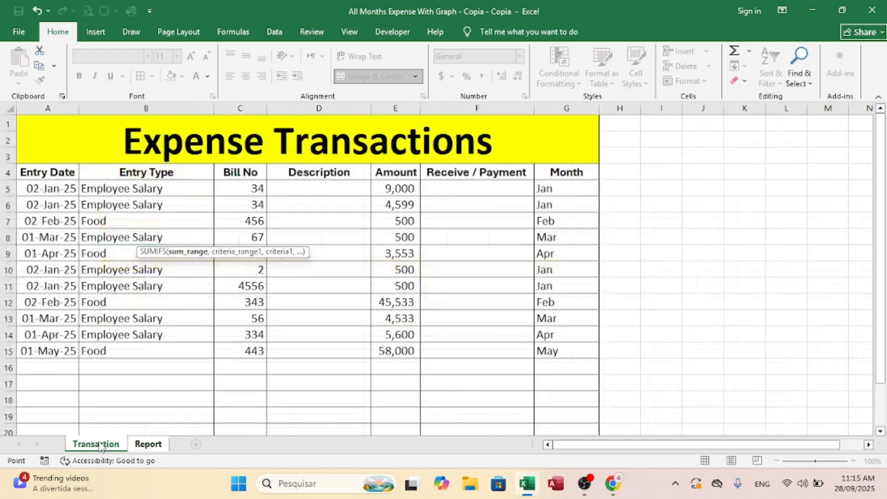
{"action": "left_click", "coordinate": [398, 106]}
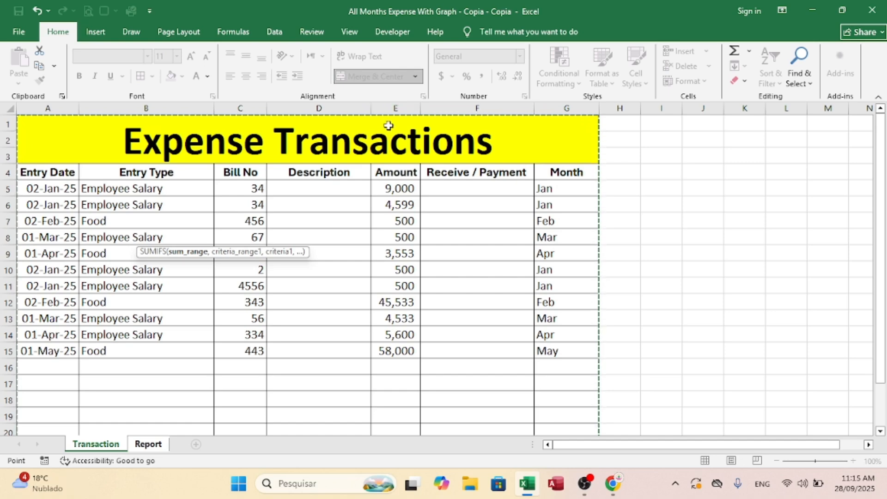
{"action": "left_click", "coordinate": [387, 127]}
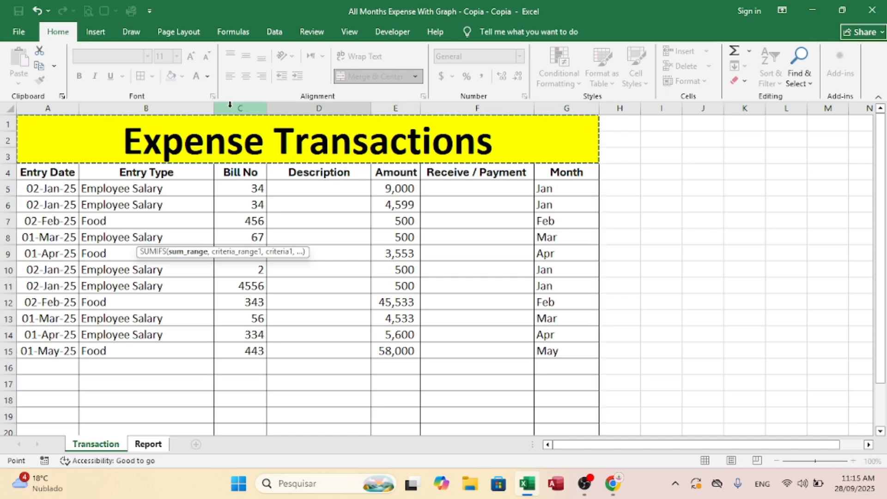
{"action": "left_click", "coordinate": [152, 443]}
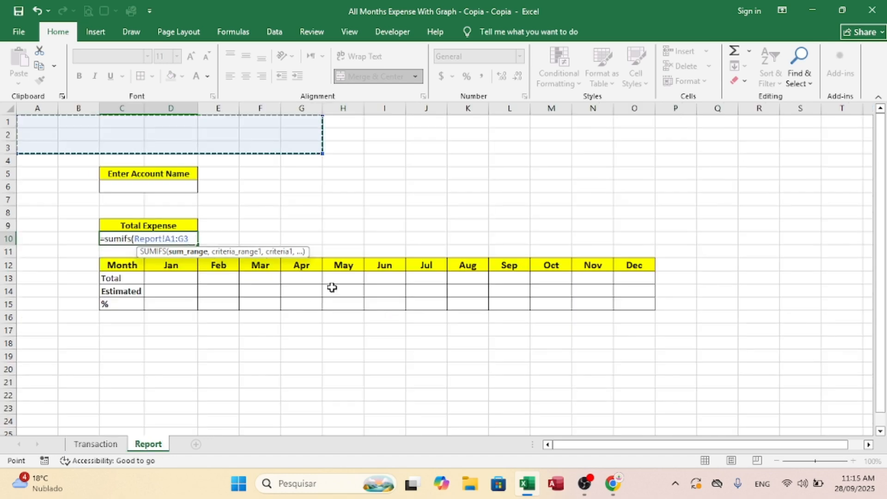
{"action": "key", "text": "Return"}
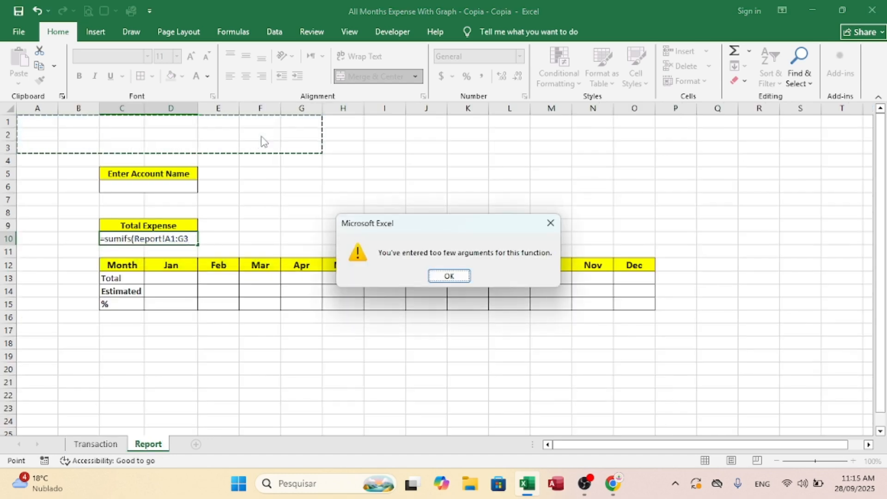
{"action": "left_click", "coordinate": [551, 223]}
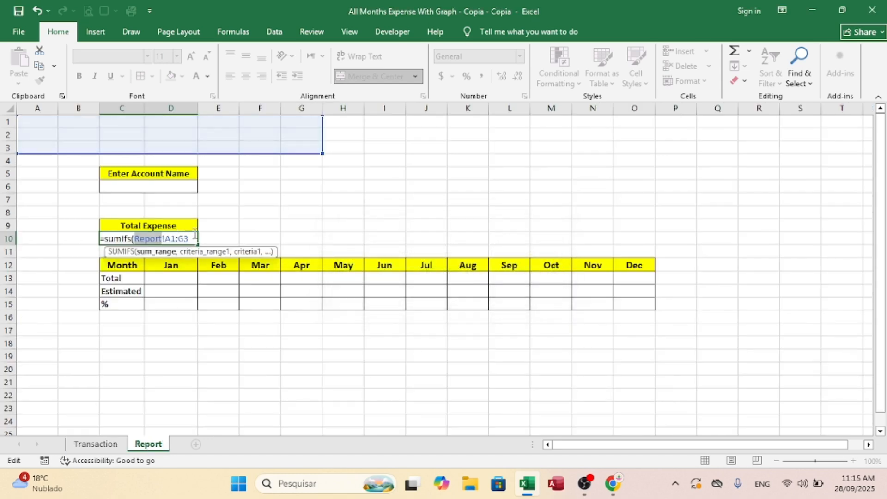
{"action": "left_click_drag", "start_coordinate": [195, 234], "coordinate": [95, 231]}
{"action": "key", "text": "BackSpace"}
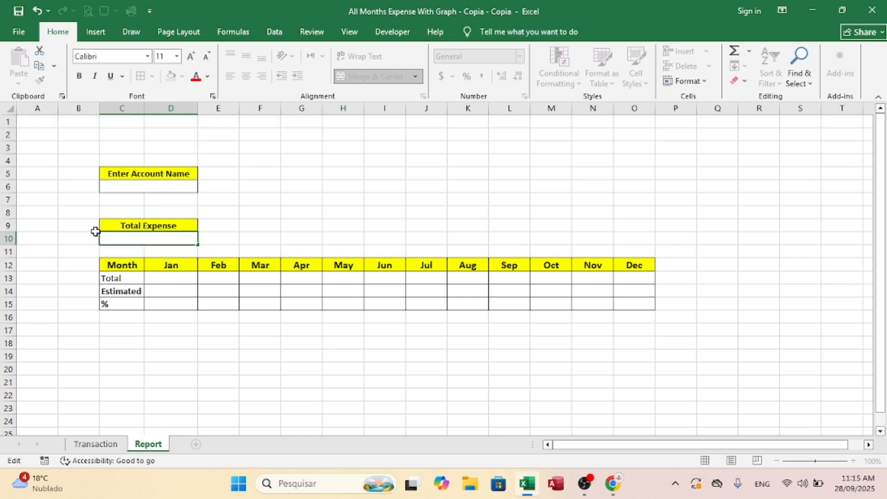
{"action": "key", "text": "Escape"}
Step: Unmerge the "Expense Transactions" title cells A1:G3 on the Transaction sheet
{"action": "left_click", "coordinate": [96, 444]}
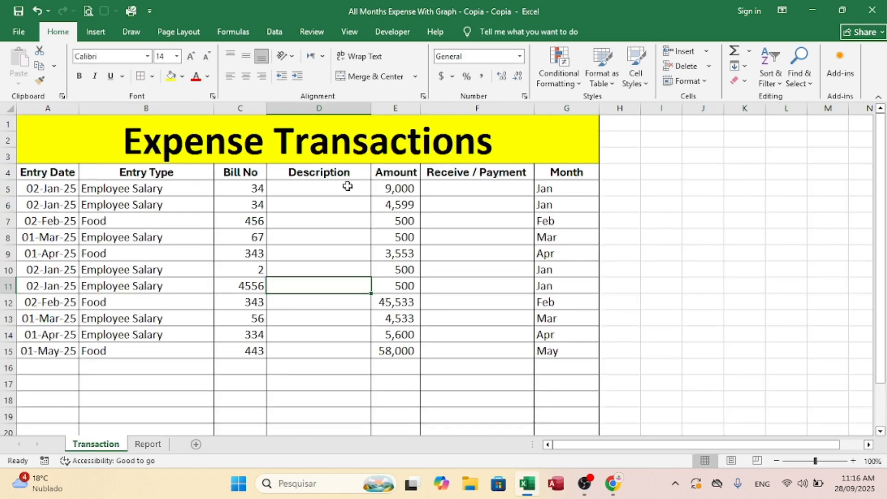
{"action": "left_click", "coordinate": [273, 125]}
{"action": "left_click", "coordinate": [353, 76]}
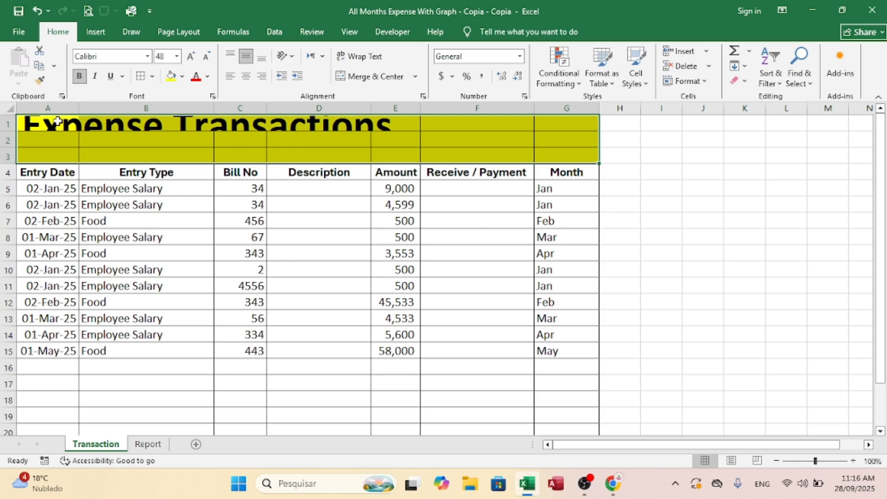
{"action": "left_click_drag", "start_coordinate": [47, 121], "coordinate": [253, 137]}
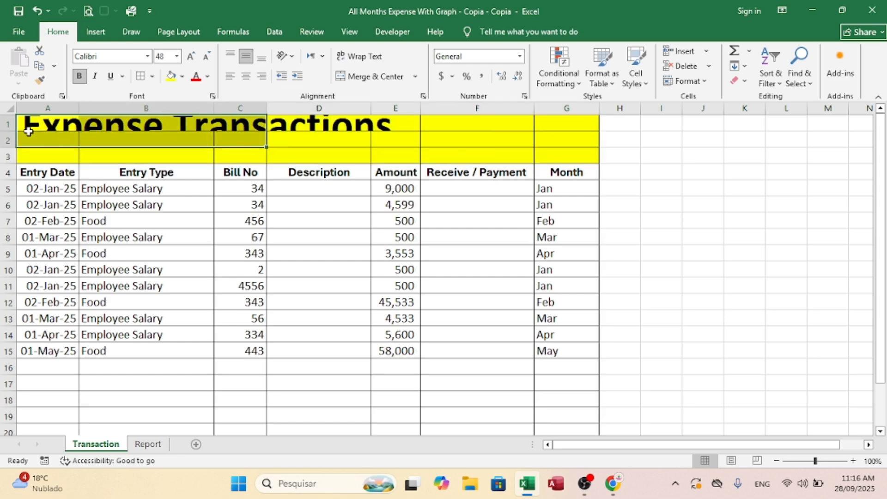
Step: Autofit the height of row 1 to the title text and return to the Report sheet
{"action": "double_click", "coordinate": [11, 131]}
{"action": "left_click", "coordinate": [208, 139]}
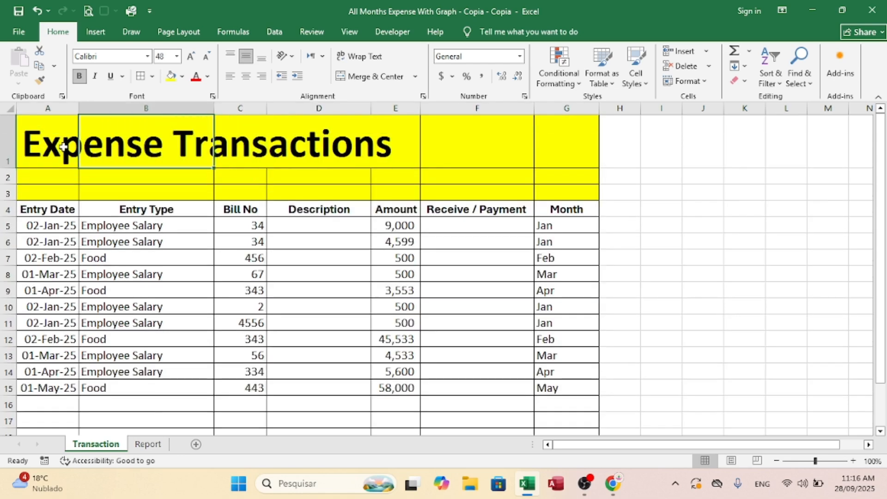
{"action": "left_click", "coordinate": [46, 141]}
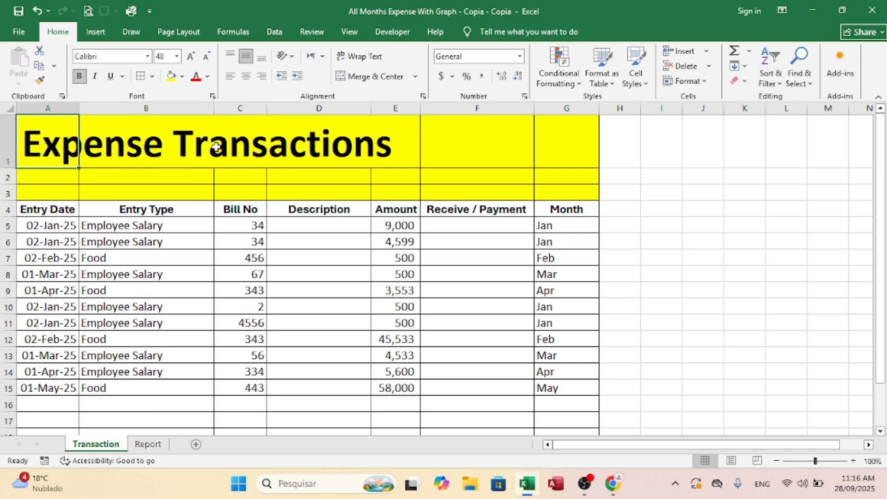
{"action": "left_click", "coordinate": [206, 149]}
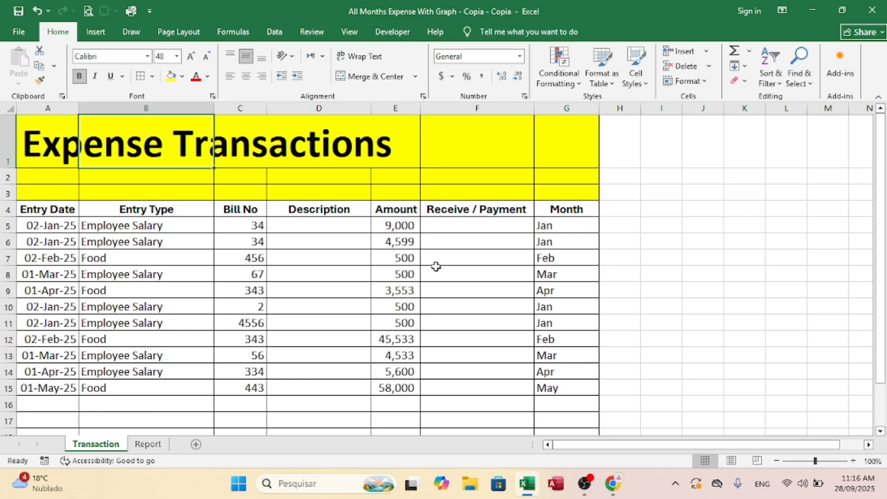
{"action": "left_click", "coordinate": [148, 444]}
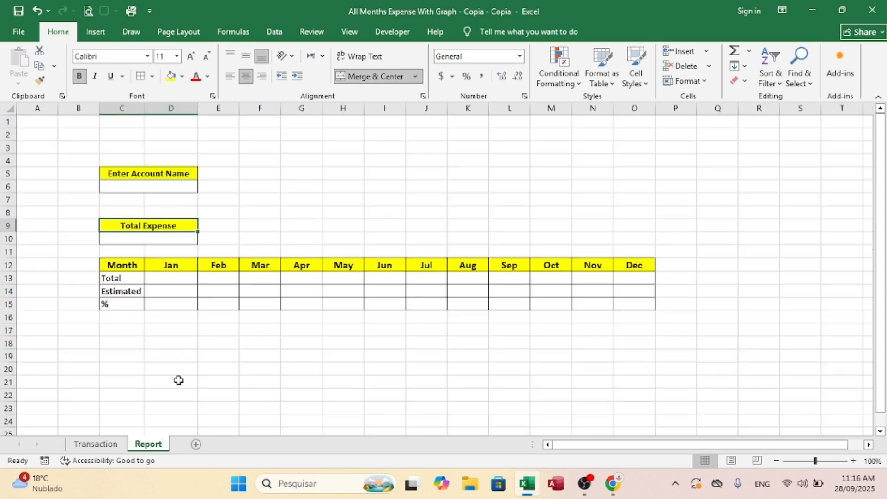
Step: Enter =SUMIFS(Transaction!E:E,Transaction!B:B,Report!C6) in the Total Expense cell C10 to sum the amounts for the entered account
{"action": "left_click", "coordinate": [123, 243]}
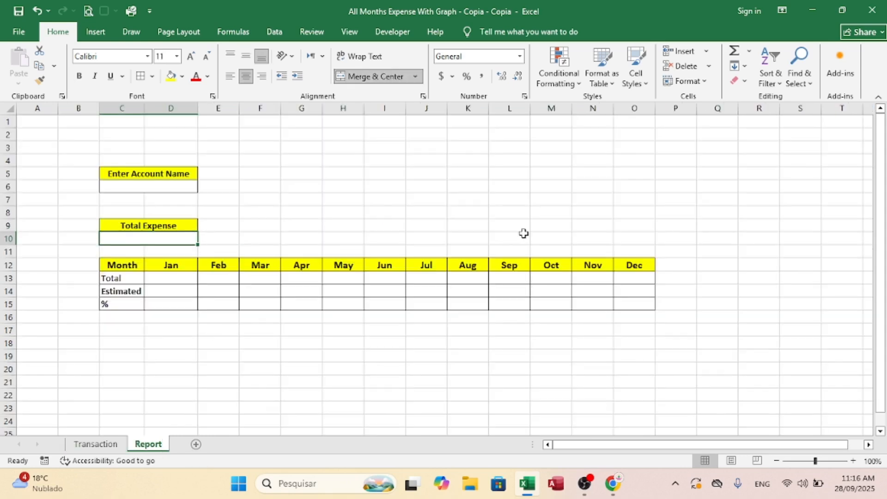
{"action": "type", "text": "=sumifs("}
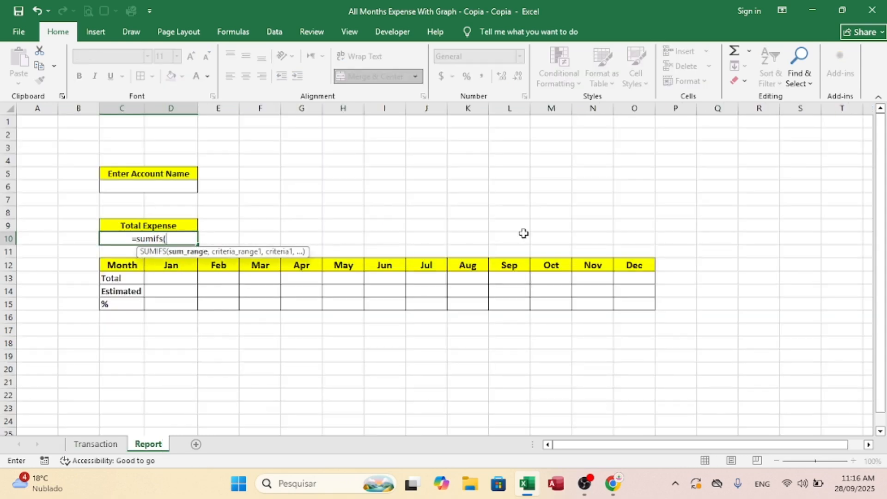
{"action": "left_click", "coordinate": [97, 442]}
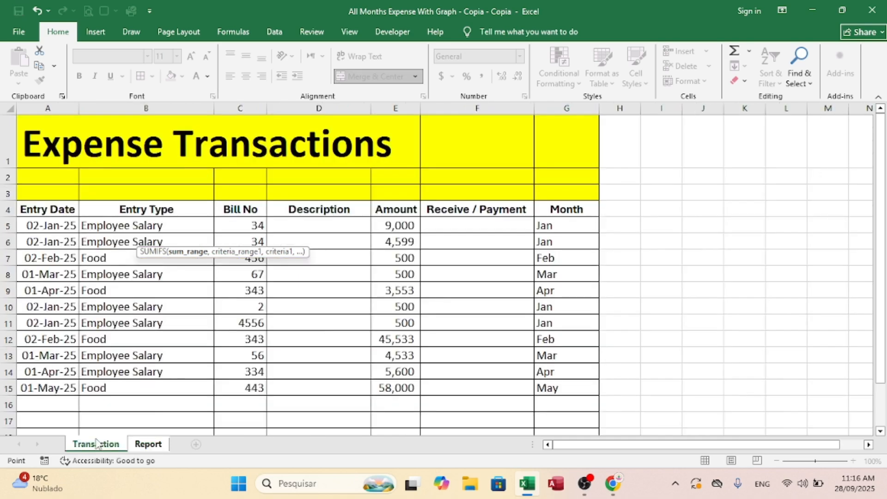
{"action": "left_click", "coordinate": [406, 107]}
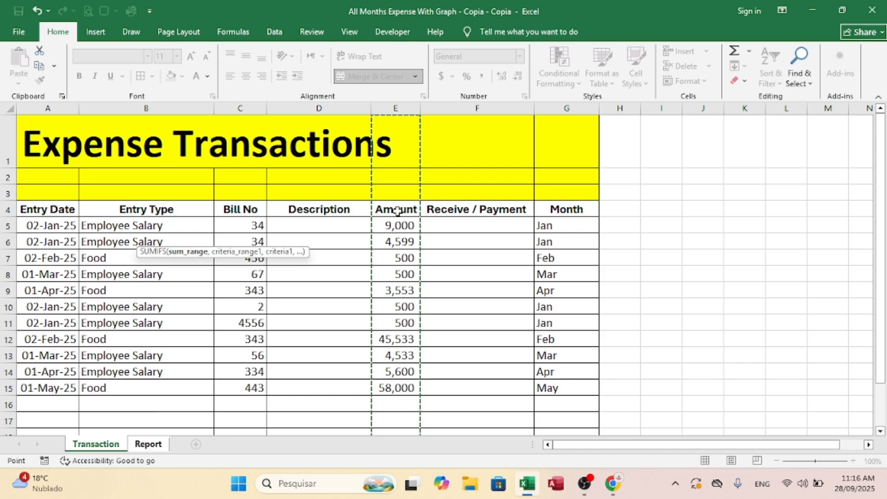
{"action": "type", "text": ","}
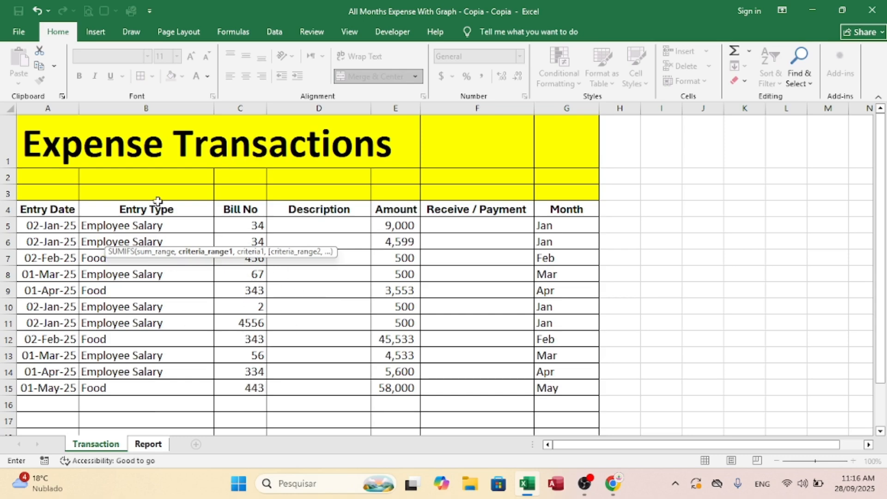
{"action": "left_click", "coordinate": [147, 107]}
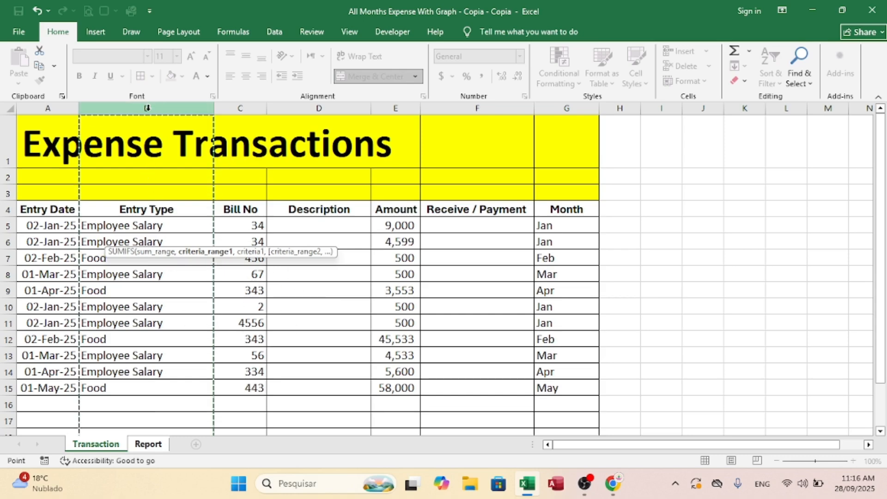
{"action": "type", "text": ","}
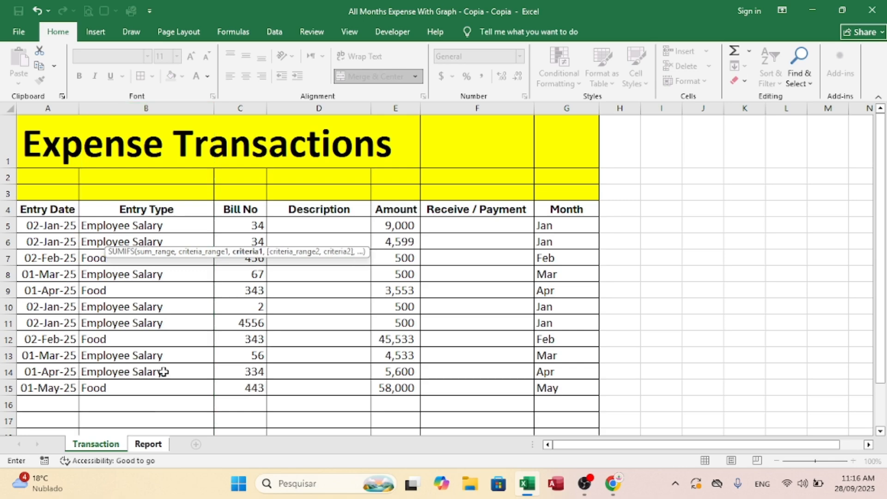
{"action": "left_click", "coordinate": [148, 444]}
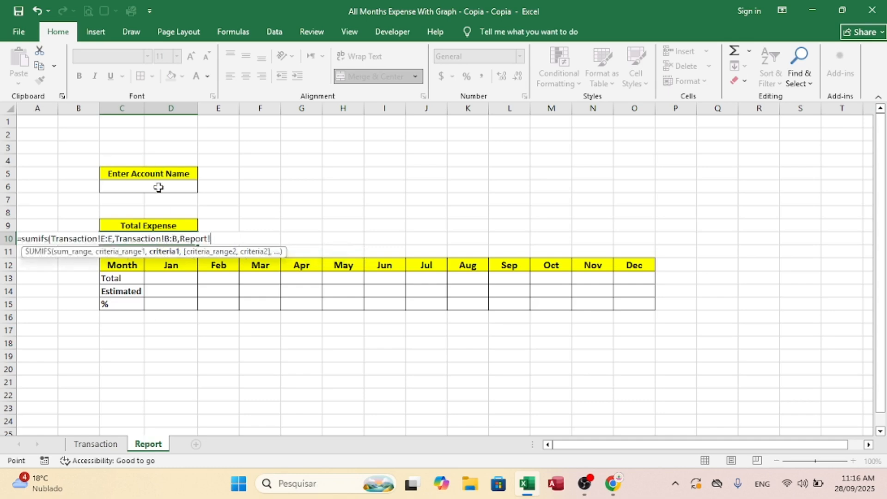
{"action": "left_click", "coordinate": [129, 188]}
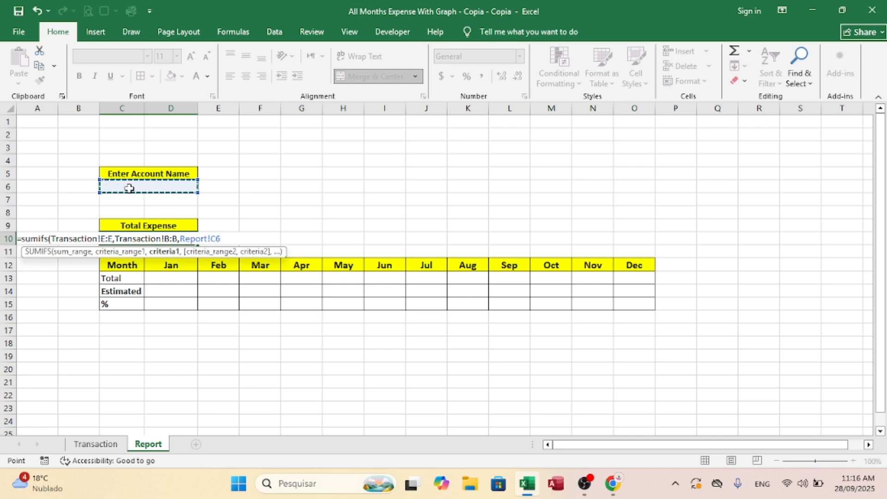
{"action": "key", "text": "Return"}
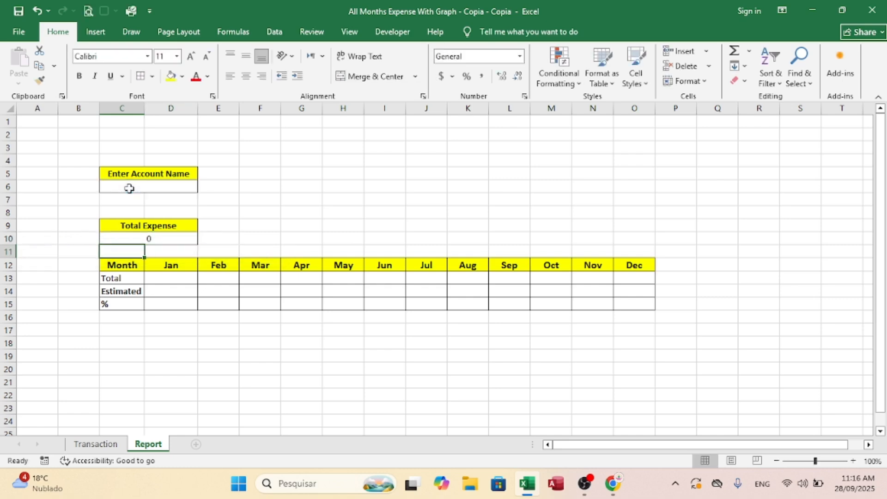
Step: Show the formula bar and review the SUMIFS formula in the Total Expense cell C10 without changing it
{"action": "left_click", "coordinate": [148, 240]}
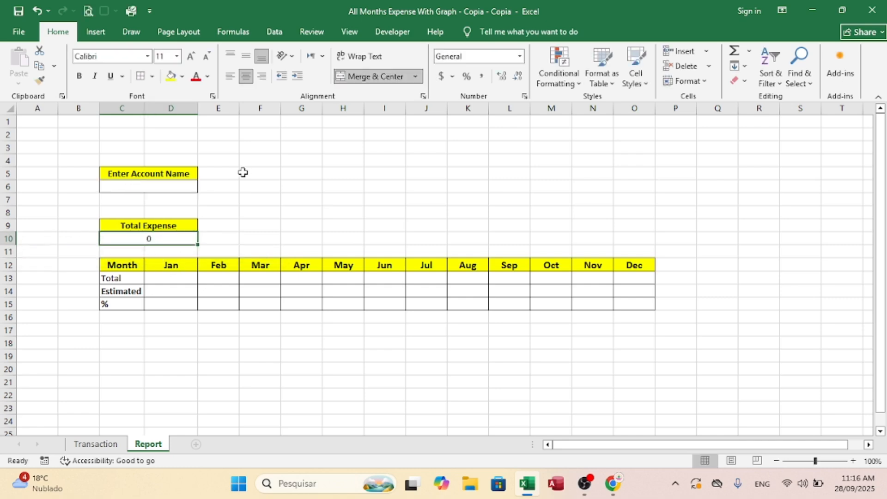
{"action": "left_click", "coordinate": [357, 37]}
{"action": "left_click", "coordinate": [223, 51]}
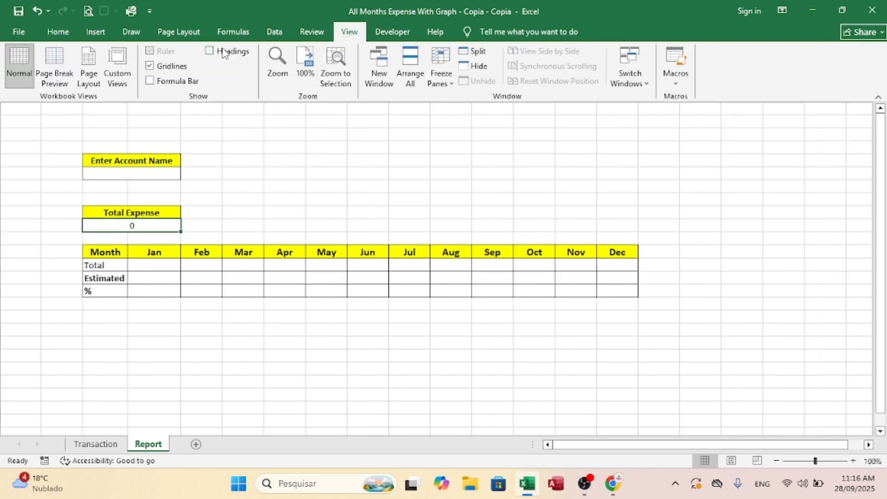
{"action": "left_click", "coordinate": [222, 52]}
{"action": "left_click", "coordinate": [150, 81]}
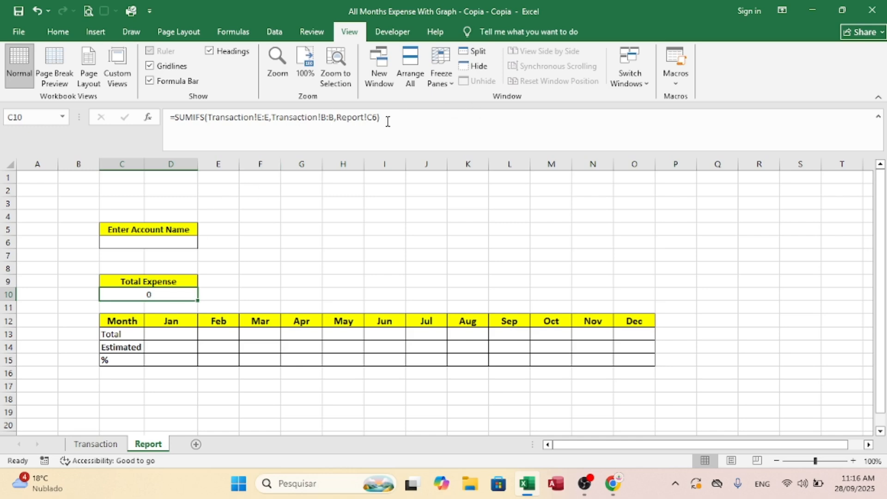
{"action": "left_click_drag", "start_coordinate": [388, 121], "coordinate": [165, 112]}
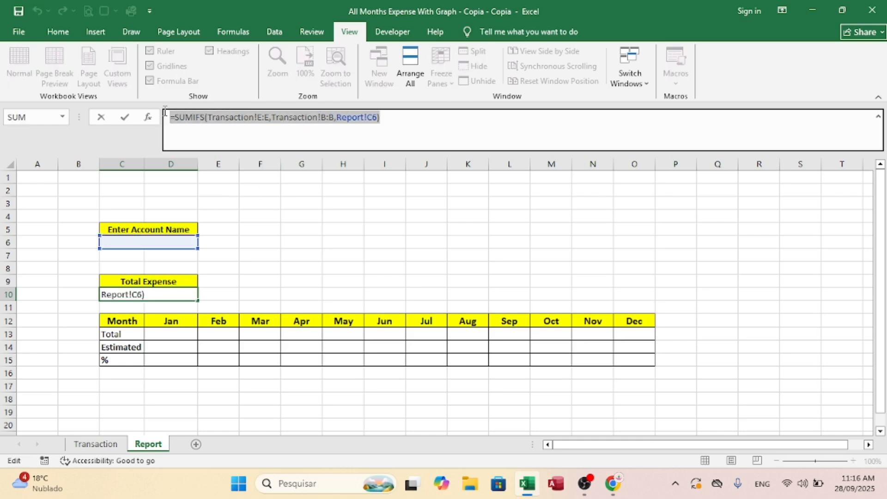
{"action": "key", "text": "Return"}
Step: Enter Food as the account name in C6 and check the total in C10
{"action": "left_click", "coordinate": [150, 227]}
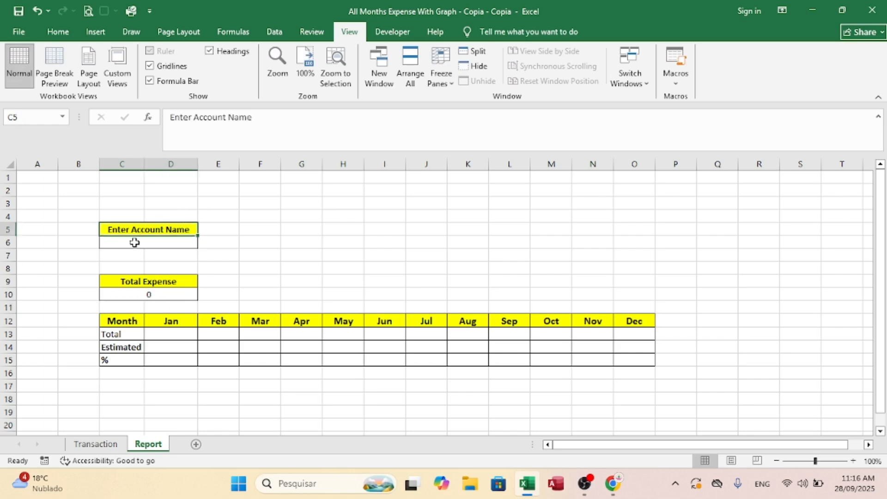
{"action": "left_click", "coordinate": [135, 241]}
{"action": "type", "text": "Food"}
{"action": "key", "text": "Return"}
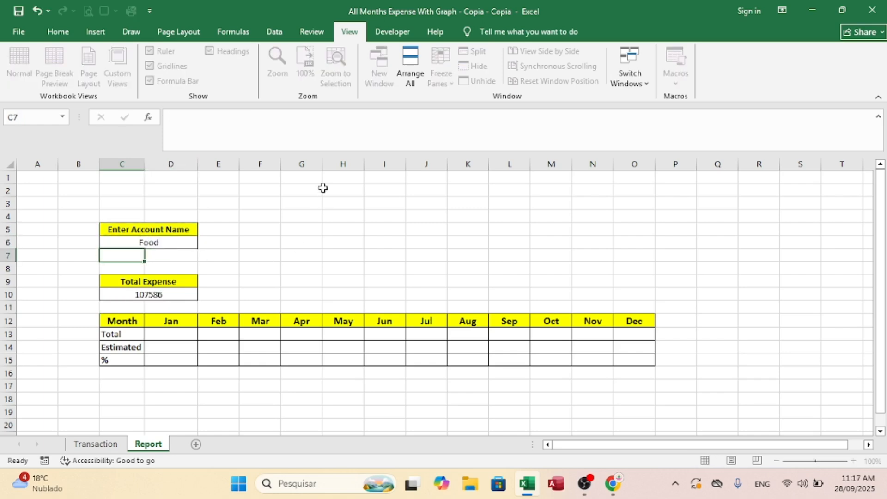
{"action": "left_click_drag", "start_coordinate": [113, 299], "coordinate": [207, 299]}
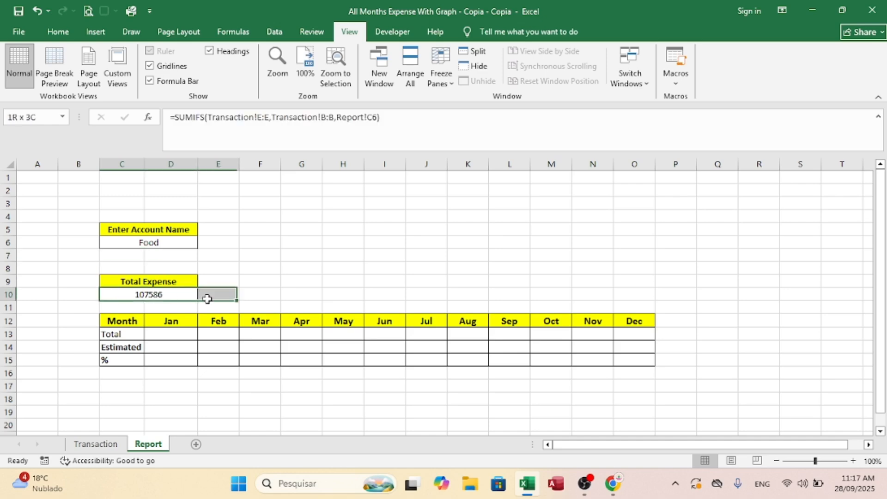
{"action": "left_click", "coordinate": [295, 266]}
Step: Change the account name in C6 to Employee Salary and check the total in C10
{"action": "left_click", "coordinate": [148, 242]}
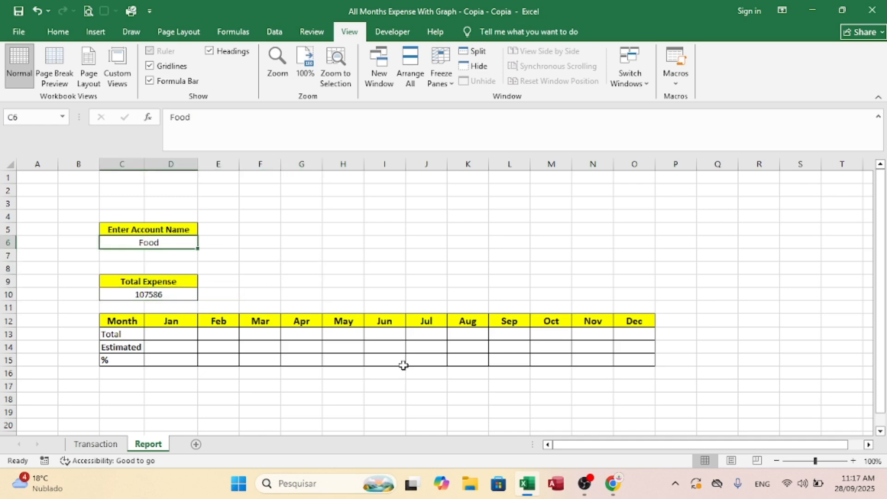
{"action": "type", "text": "Employe"}
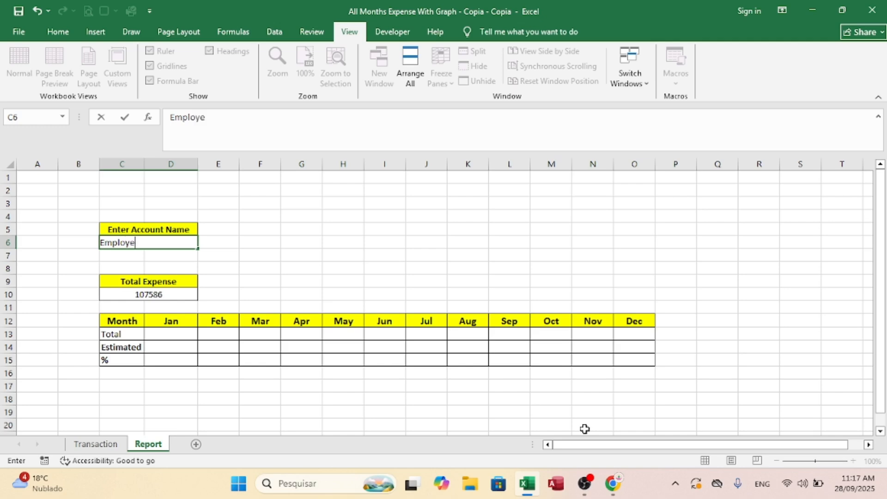
{"action": "type", "text": "e Salary"}
{"action": "key", "text": "Return"}
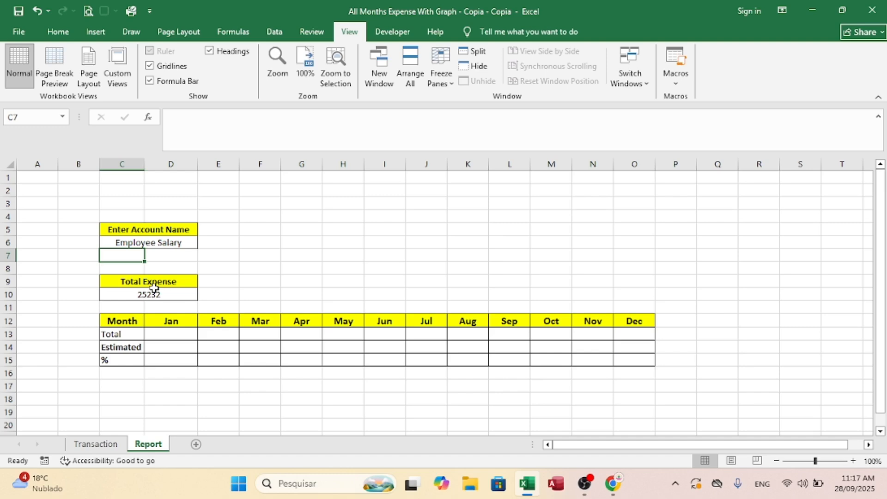
{"action": "left_click_drag", "start_coordinate": [137, 294], "coordinate": [284, 294]}
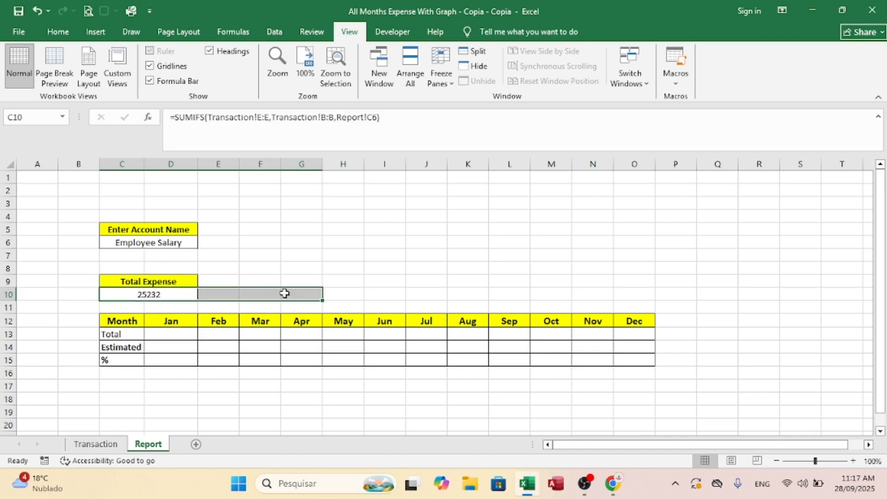
{"action": "left_click", "coordinate": [358, 254]}
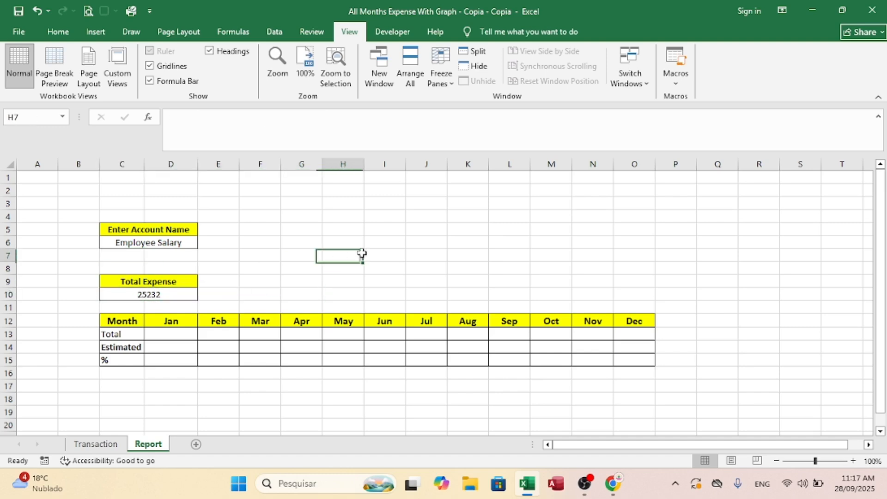
{"action": "left_click", "coordinate": [150, 244]}
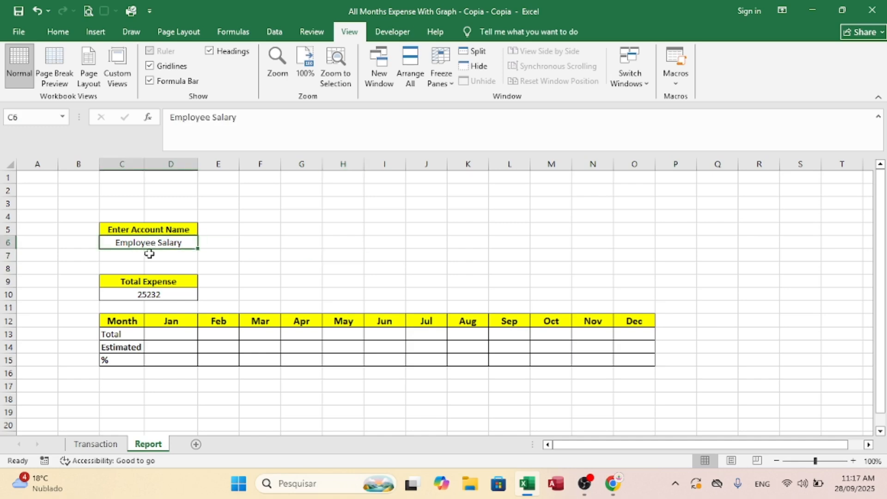
Step: Make the Total Expense value in C10 bold and increase its font size to 14
{"action": "left_click", "coordinate": [144, 296]}
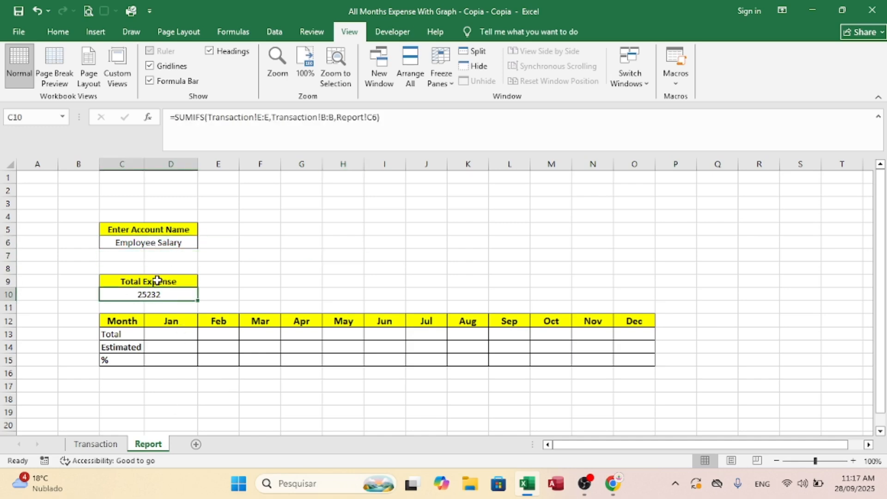
{"action": "left_click", "coordinate": [58, 31]}
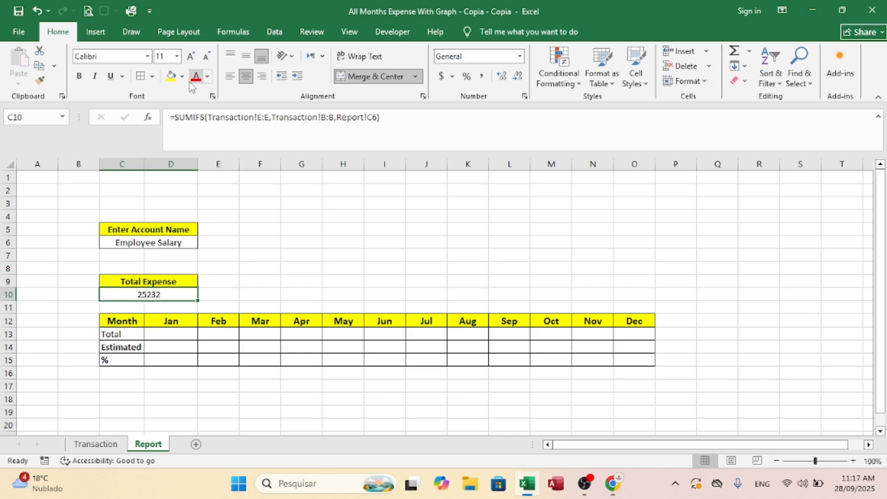
{"action": "left_click", "coordinate": [80, 78]}
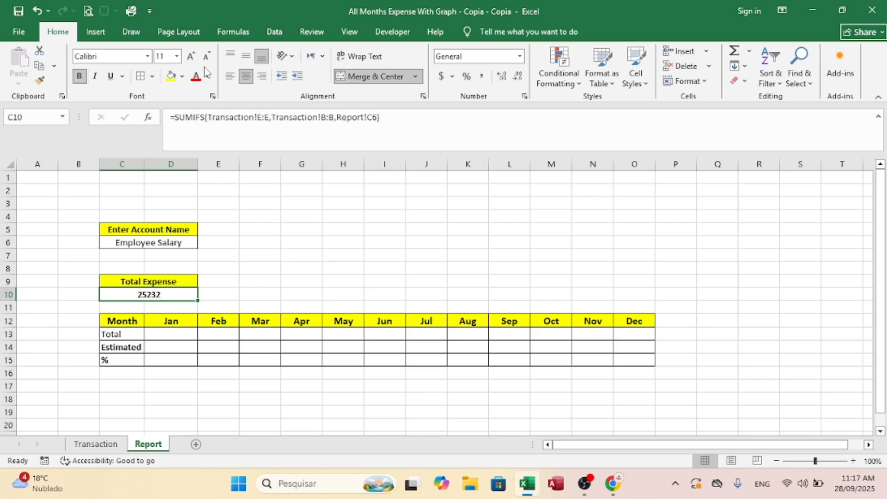
{"action": "left_click", "coordinate": [191, 60]}
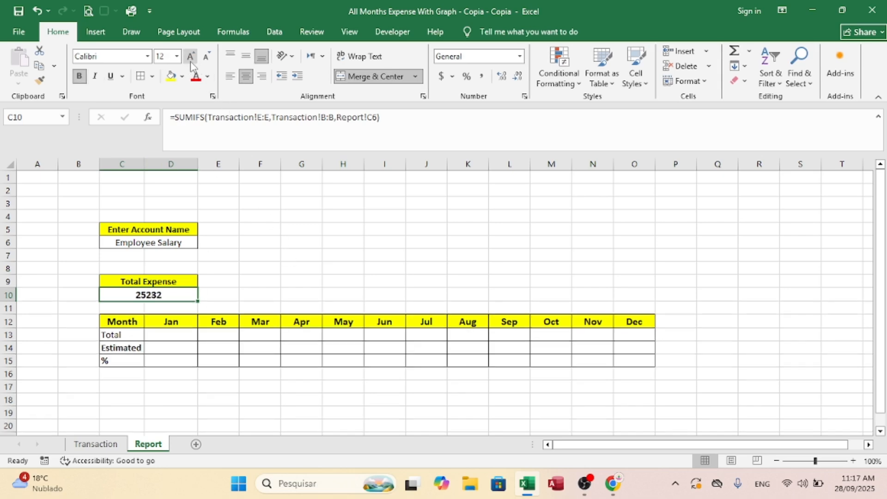
{"action": "left_click", "coordinate": [191, 57]}
Step: Increase the font size of the monthly table's value cells D13:O15 to 14
{"action": "left_click_drag", "start_coordinate": [173, 343], "coordinate": [632, 365]}
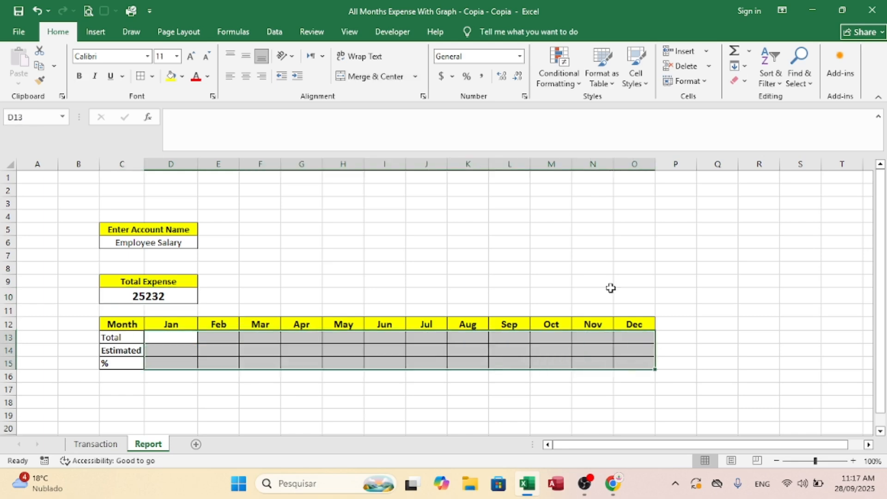
{"action": "left_click", "coordinate": [190, 57]}
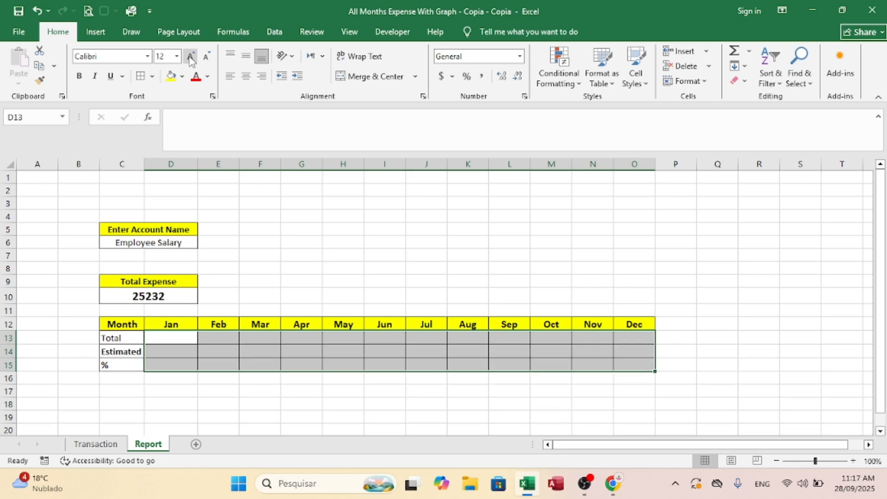
{"action": "left_click", "coordinate": [191, 57]}
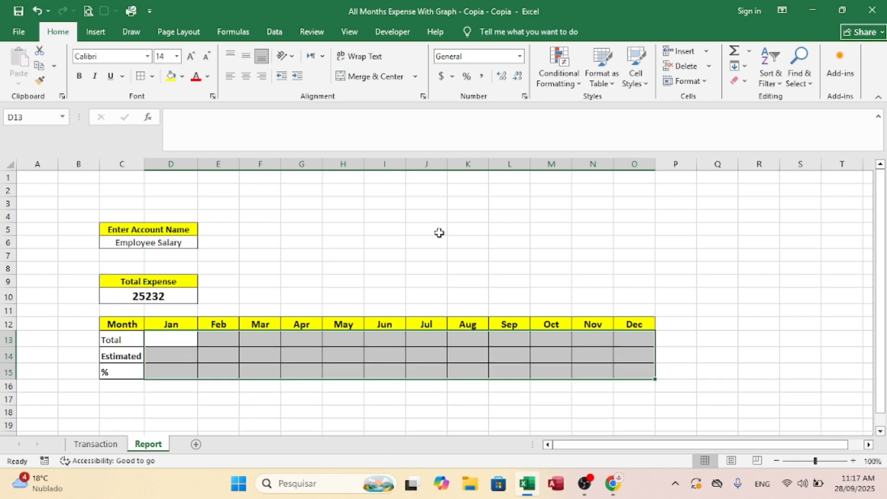
Step: Begin a SUMIFS formula in the January Total cell D13 with the absolute sum range Transaction!$E:$E
{"action": "left_click", "coordinate": [181, 340]}
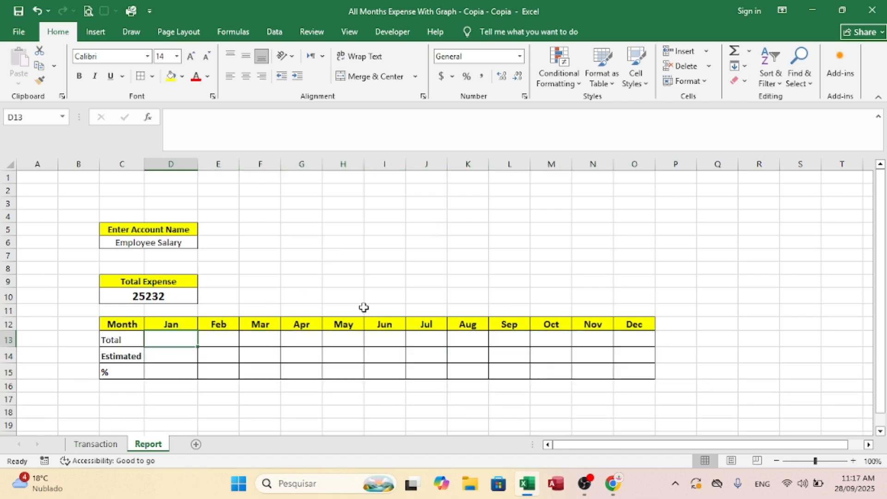
{"action": "type", "text": "=sumi"}
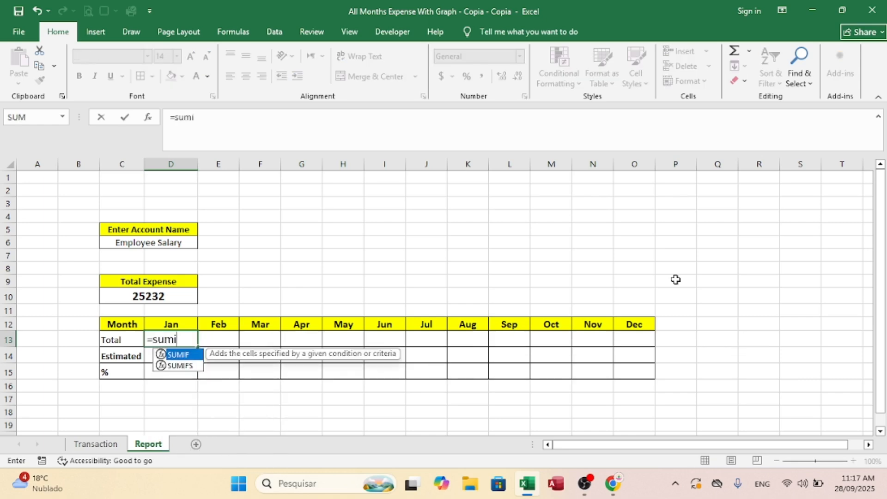
{"action": "type", "text": "fs("}
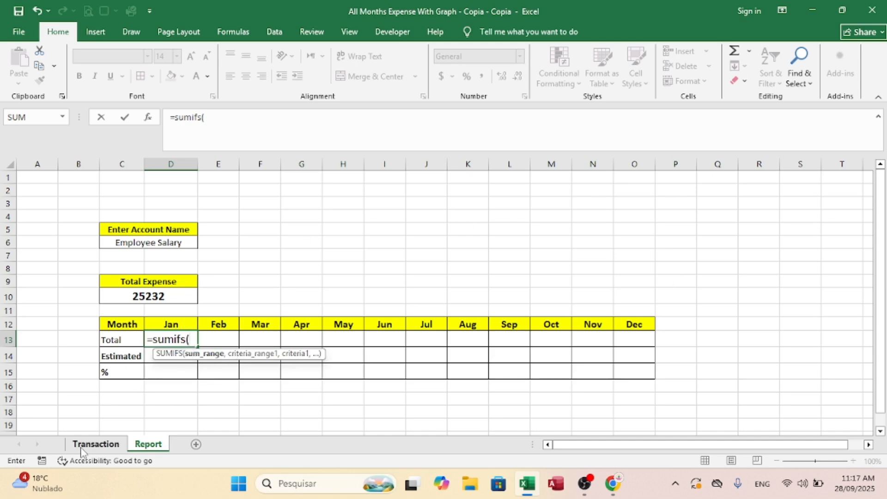
{"action": "left_click", "coordinate": [95, 444]}
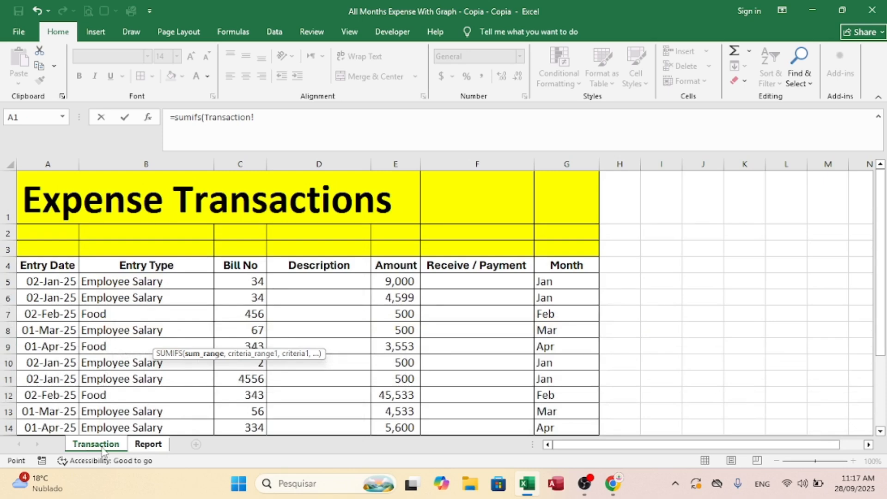
{"action": "left_click", "coordinate": [395, 159]}
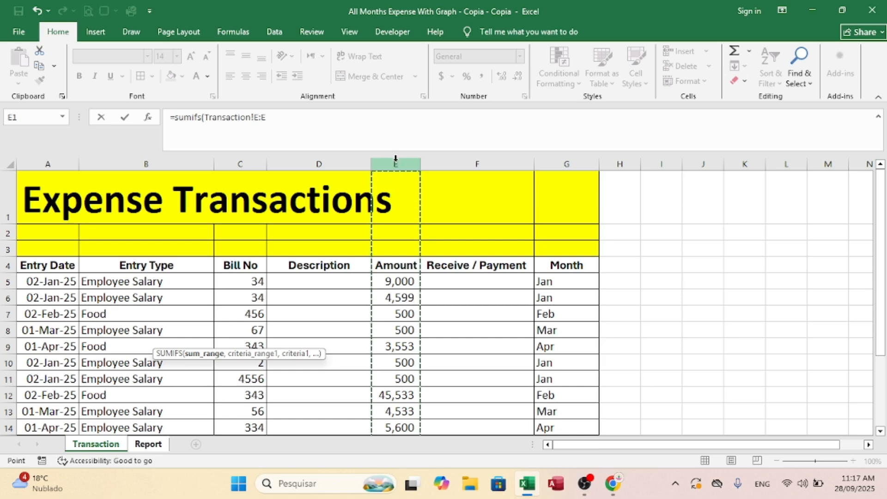
{"action": "key", "text": "F4"}
{"action": "type", "text": ","}
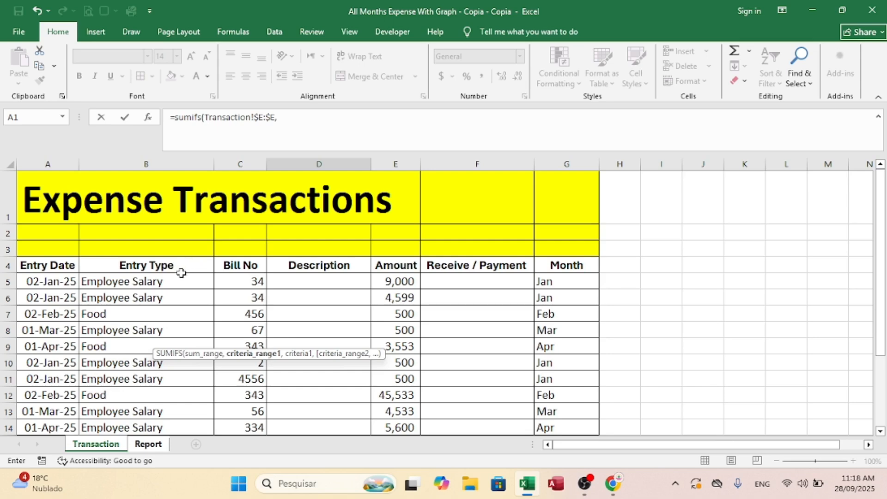
Step: Add the first SUMIFS condition, matching Transaction!$B:$B against the account name in Report!$C$6 with absolute references
{"action": "left_click", "coordinate": [157, 160]}
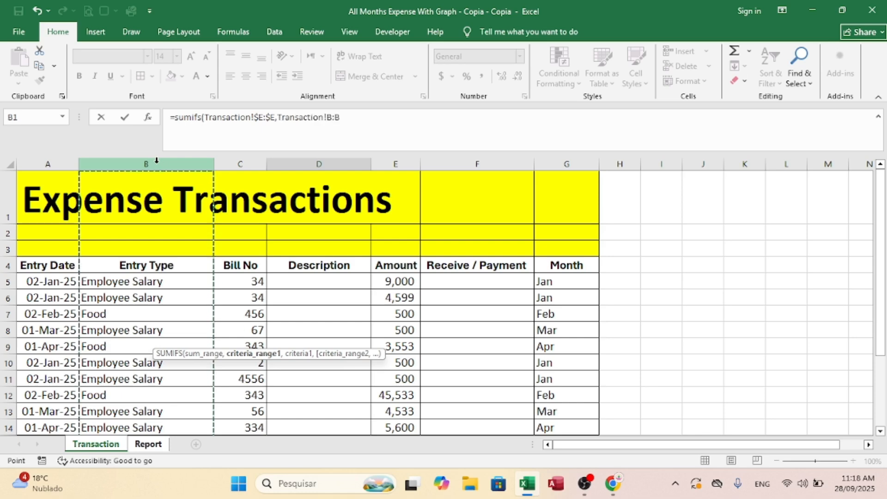
{"action": "key", "text": "F4"}
{"action": "type", "text": ","}
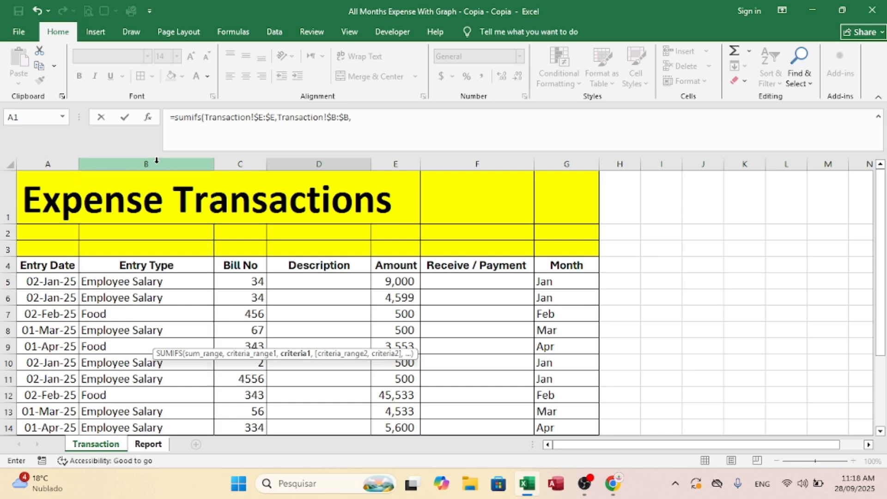
{"action": "left_click", "coordinate": [147, 444]}
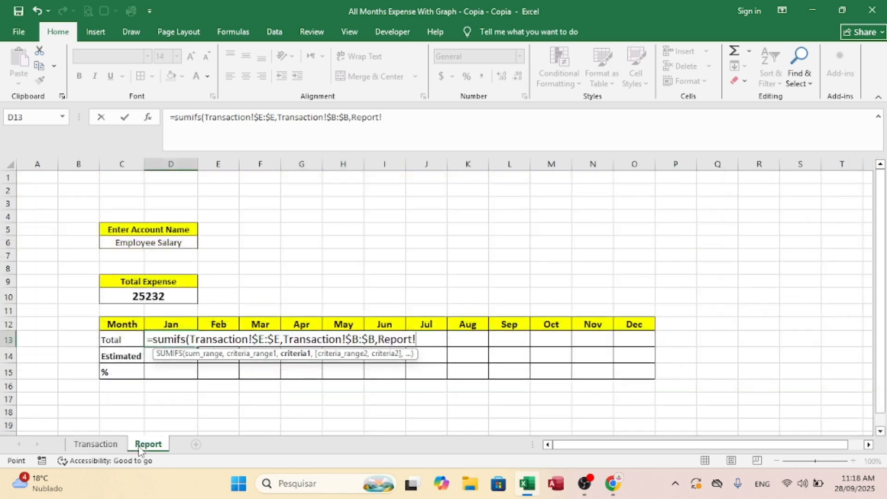
{"action": "left_click", "coordinate": [139, 244]}
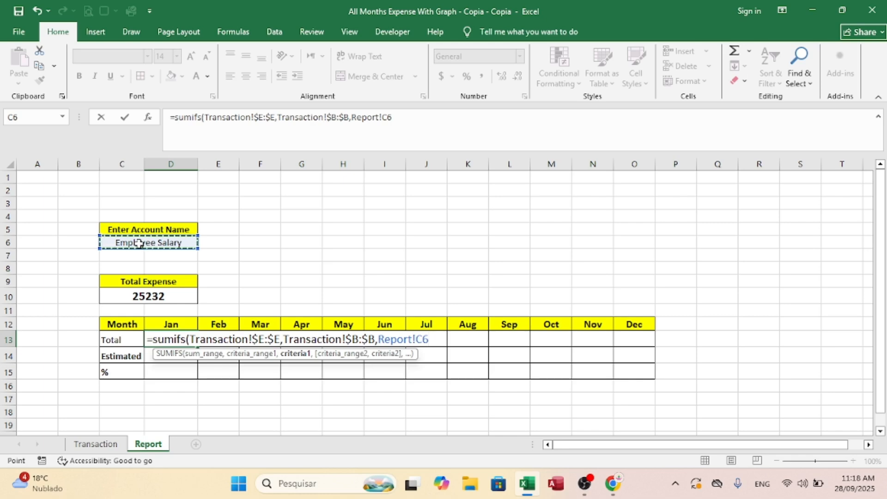
{"action": "key", "text": "F4"}
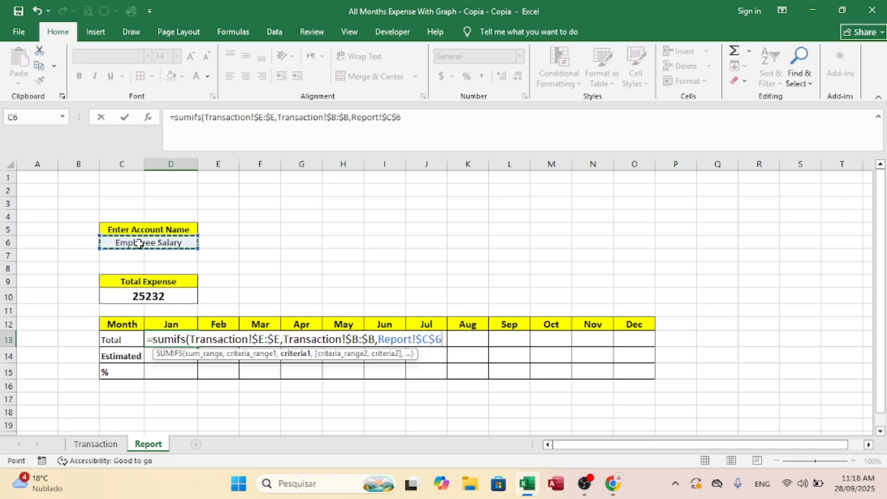
{"action": "type", "text": ","}
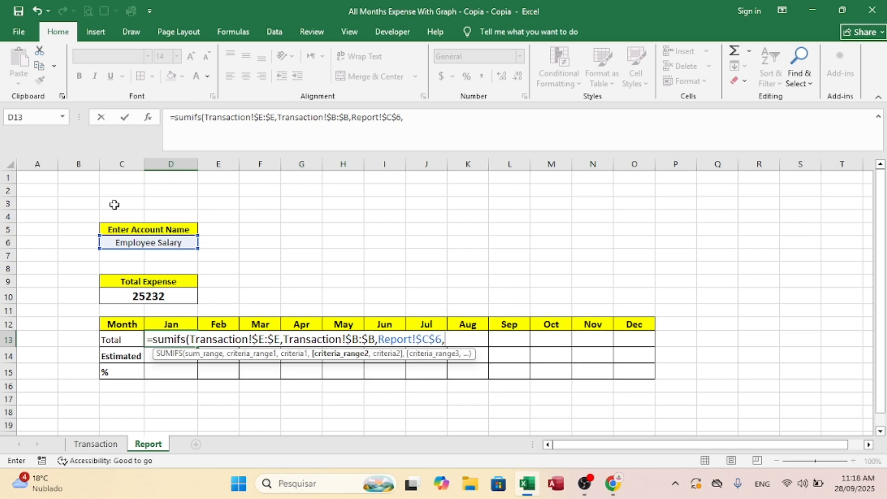
Step: Complete the D13 SUMIFS formula with a second condition matching Transaction!$G:$G against the January header Report!D12
{"action": "left_click", "coordinate": [83, 446]}
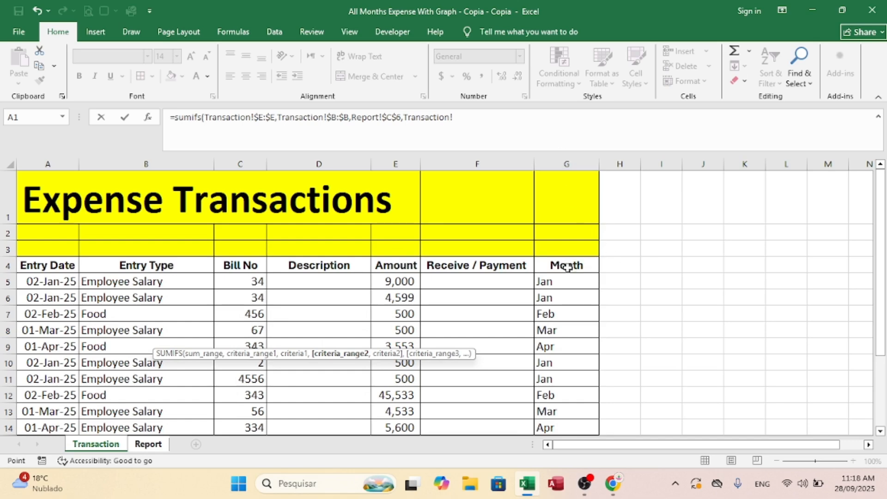
{"action": "left_click", "coordinate": [562, 158]}
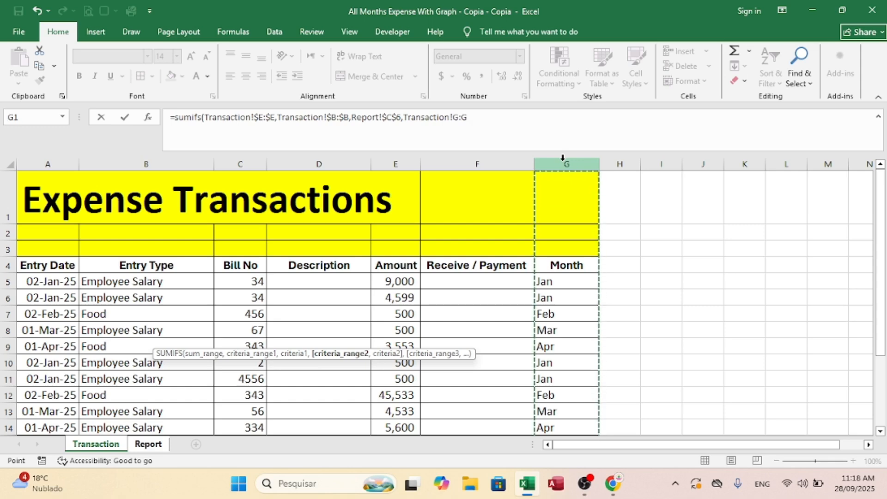
{"action": "key", "text": "F4"}
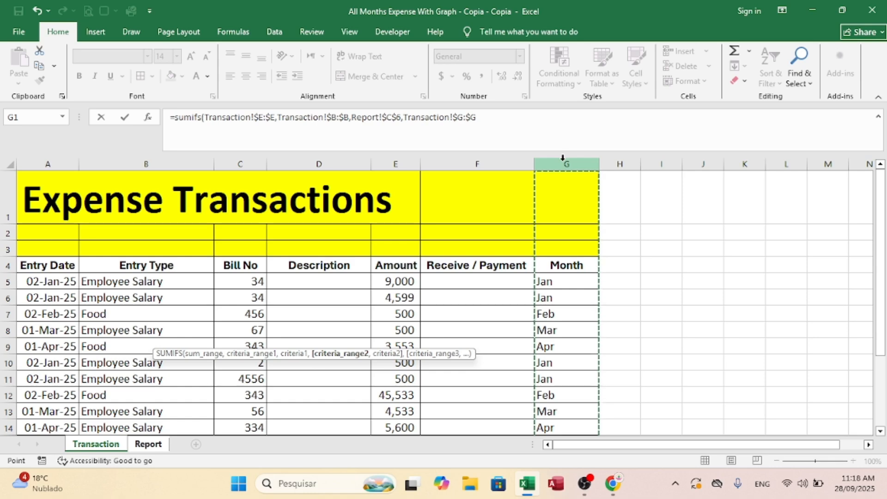
{"action": "type", "text": ","}
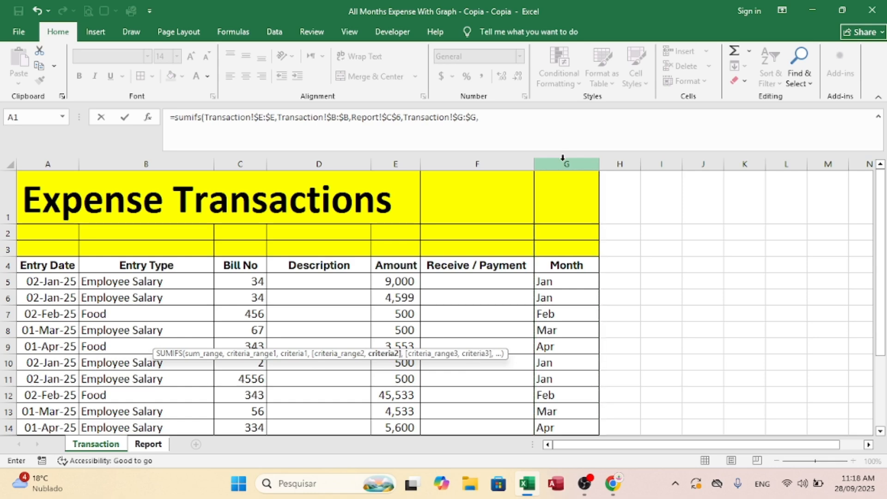
{"action": "left_click", "coordinate": [147, 445]}
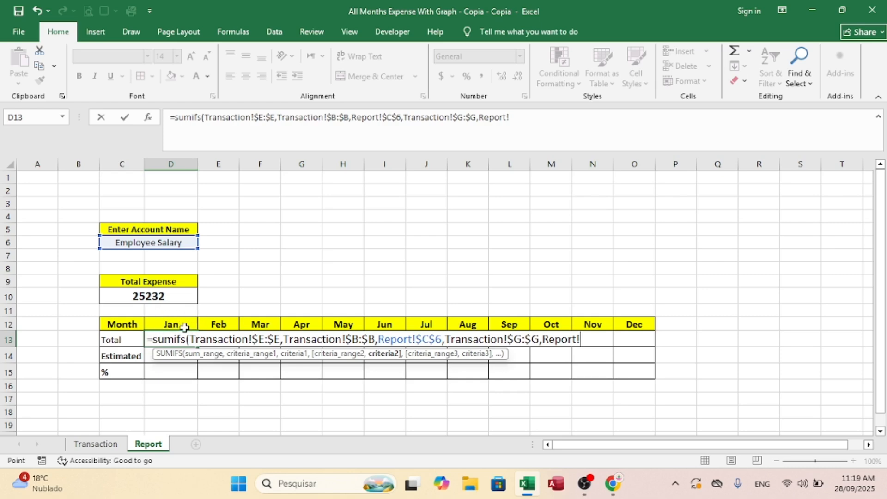
{"action": "left_click", "coordinate": [168, 323]}
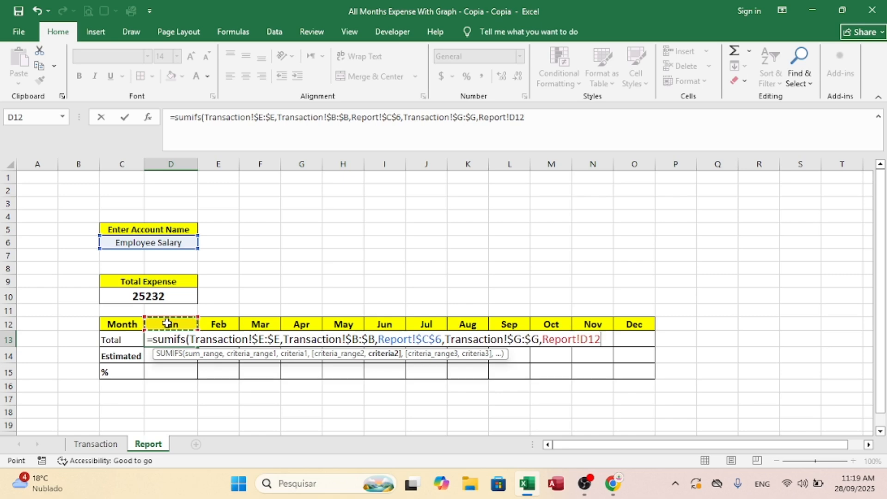
{"action": "type", "text": ")"}
{"action": "key", "text": "Return"}
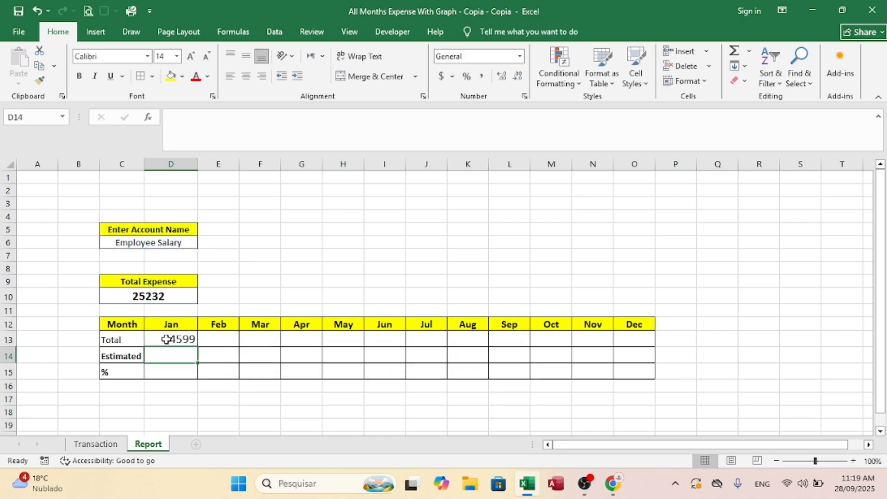
{"action": "left_click", "coordinate": [166, 340]}
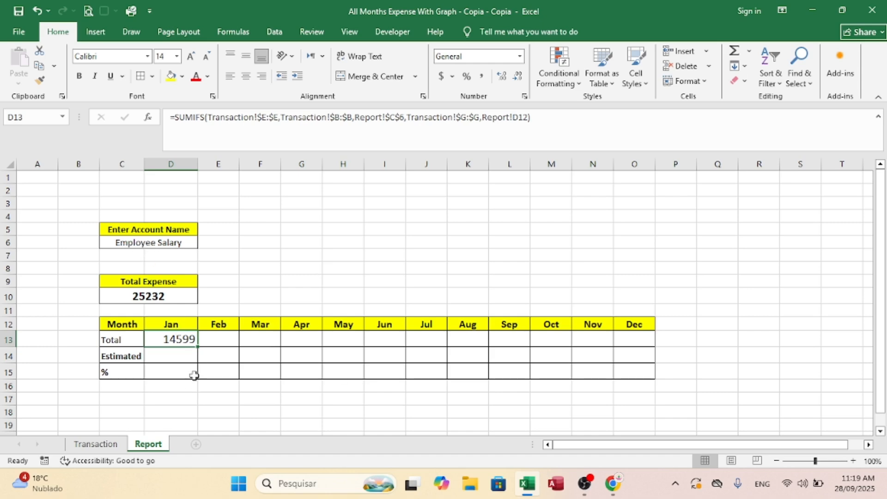
Step: Highlight the January Employee Salary rows 5, 6 and 11 on the Transaction sheet with yellow fill
{"action": "left_click", "coordinate": [93, 443]}
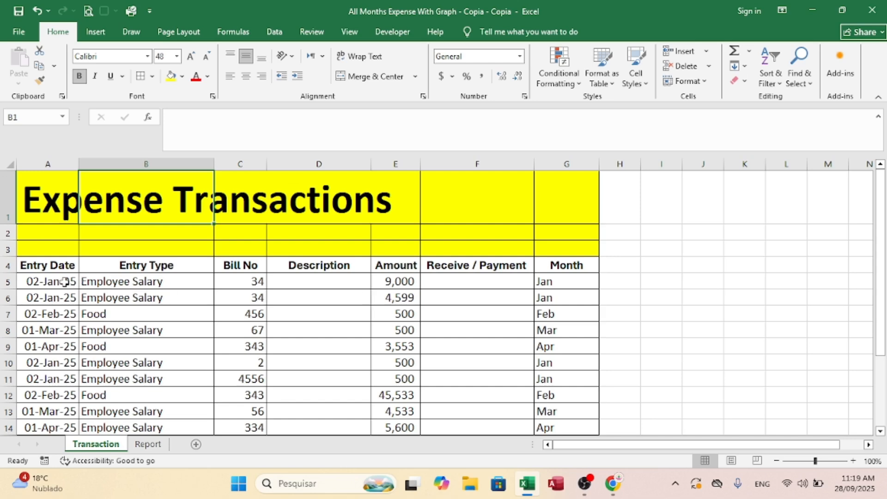
{"action": "left_click", "coordinate": [7, 282]}
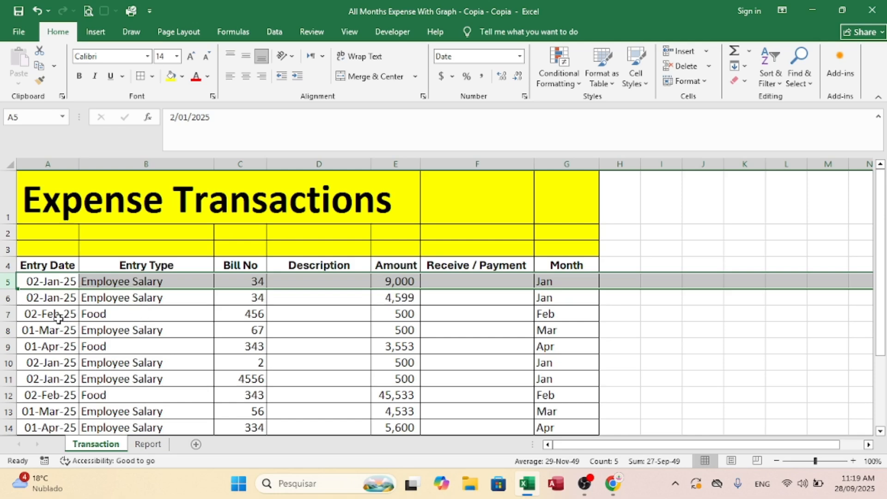
{"action": "left_click", "coordinate": [7, 297], "text": "ctrl"}
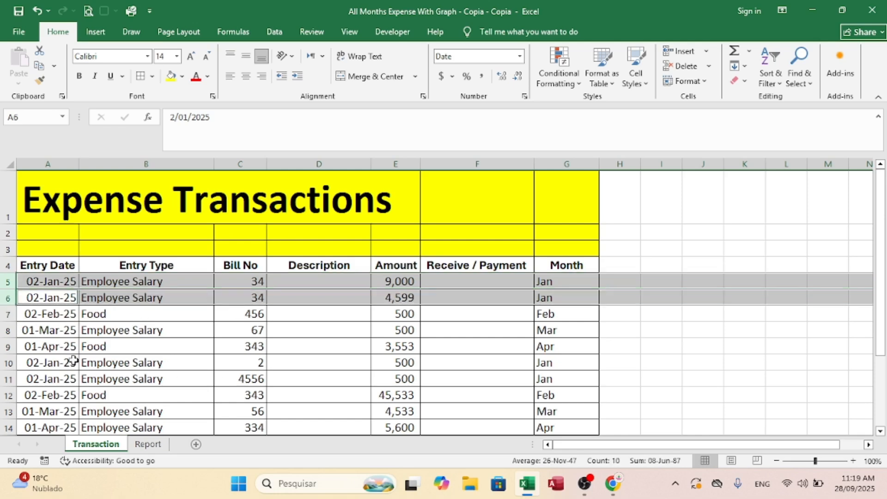
{"action": "left_click", "coordinate": [7, 379], "text": "ctrl"}
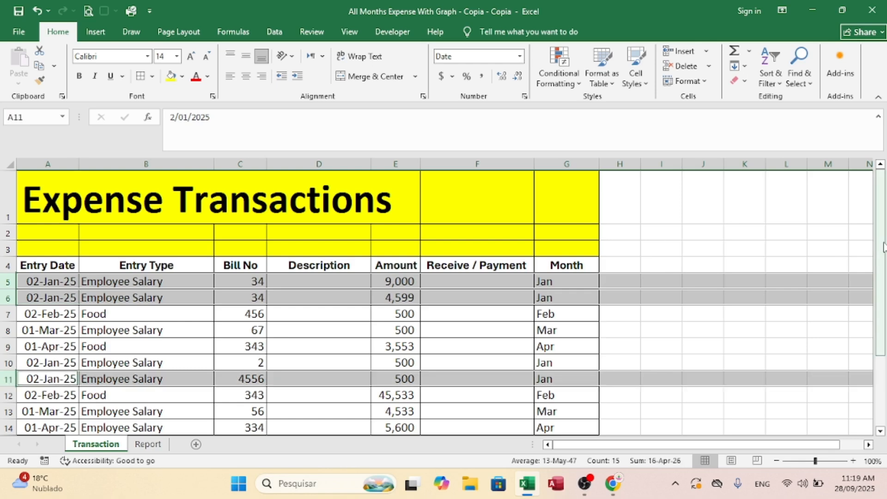
{"action": "left_click_drag", "start_coordinate": [882, 259], "coordinate": [885, 238]}
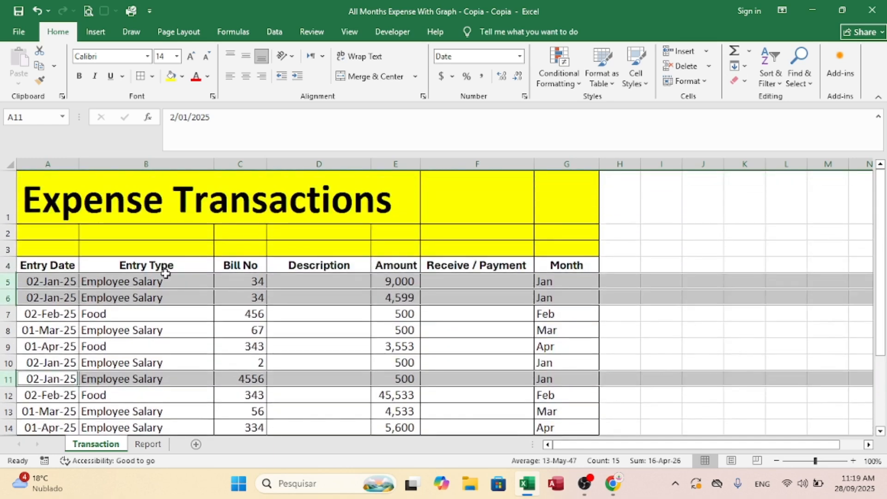
{"action": "left_click", "coordinate": [171, 76]}
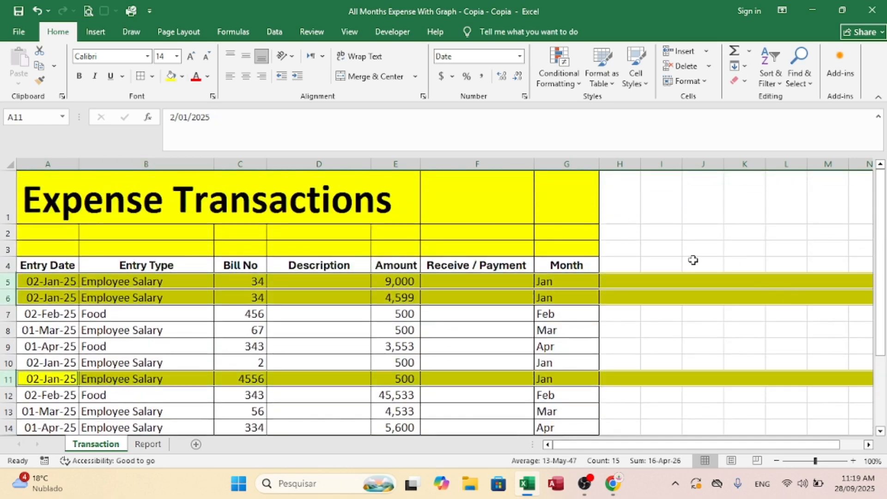
Step: Enter the check formula =E5+E6+E11 in J4 of the Transaction sheet to add up the highlighted amounts
{"action": "left_click", "coordinate": [712, 268]}
{"action": "type", "text": "="}
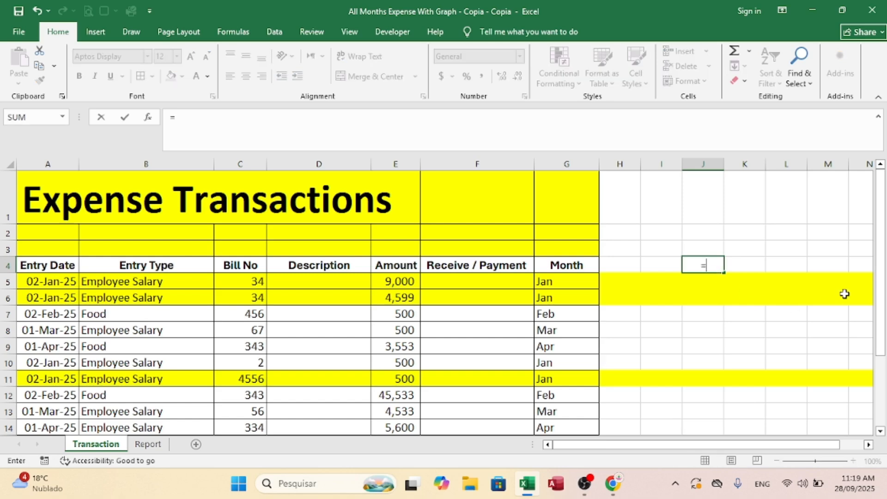
{"action": "left_click", "coordinate": [403, 281]}
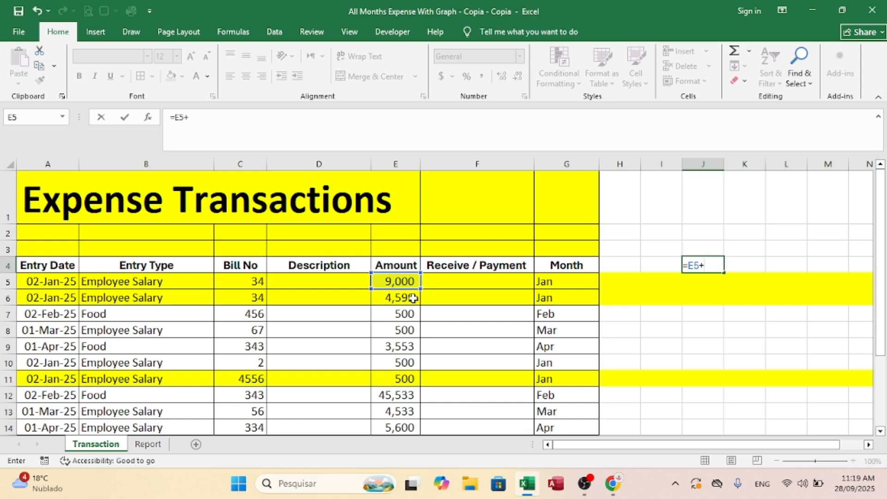
{"action": "left_click", "coordinate": [397, 298]}
{"action": "type", "text": "+"}
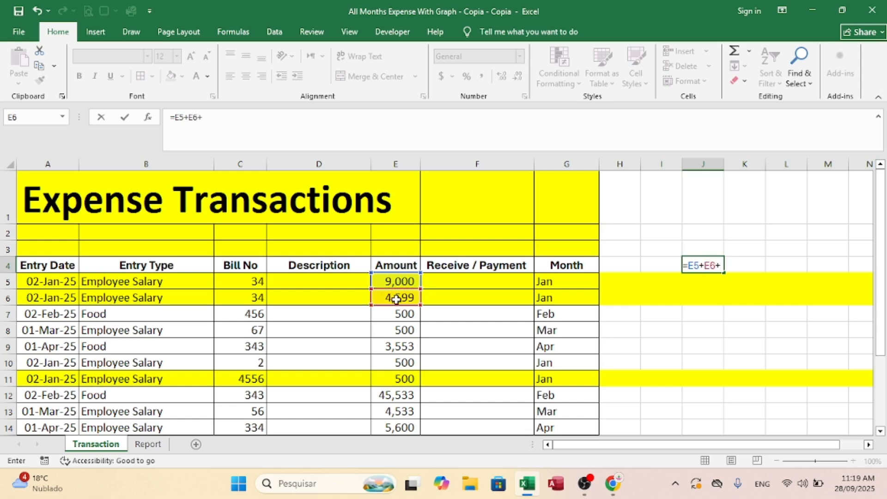
{"action": "left_click", "coordinate": [397, 378]}
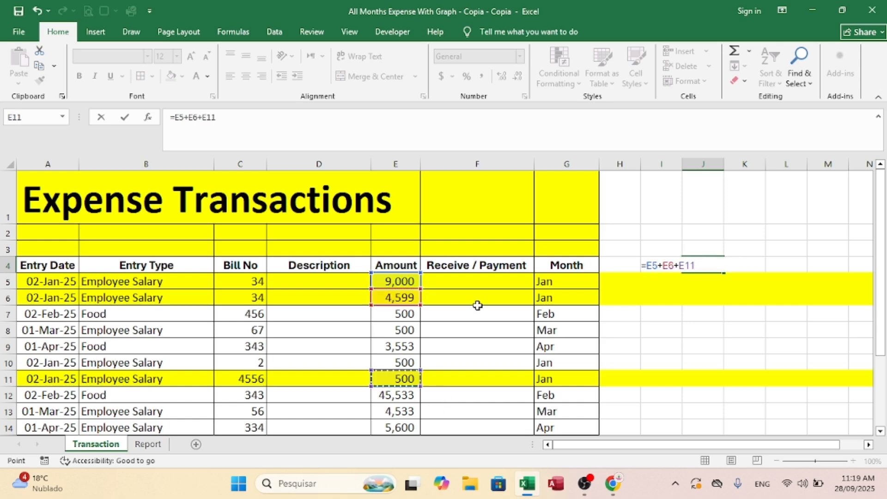
{"action": "key", "text": "Return"}
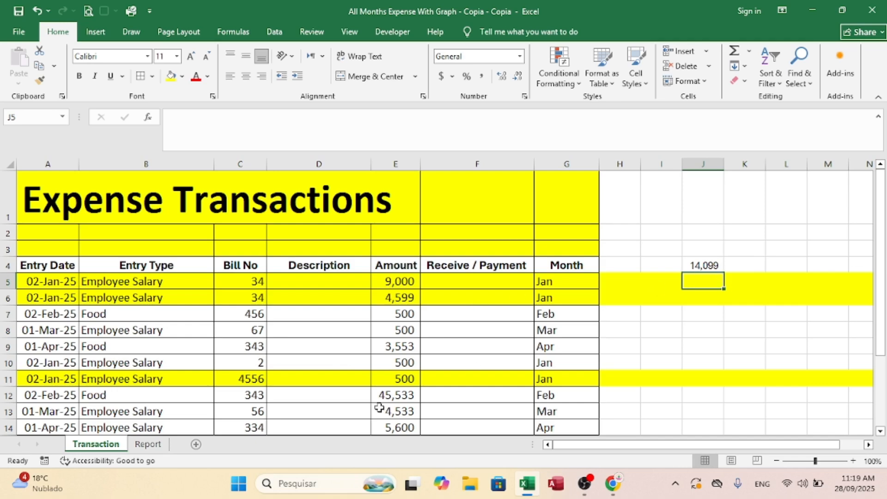
Step: Compare with the report's January total and extend the check formula in J4 of the Transaction sheet to =E5+E6+E11+E10
{"action": "left_click", "coordinate": [148, 444]}
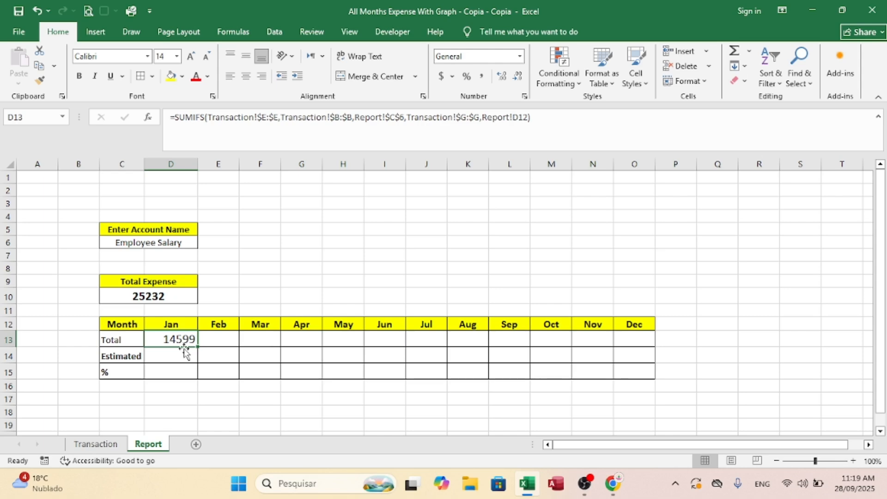
{"action": "left_click", "coordinate": [91, 444]}
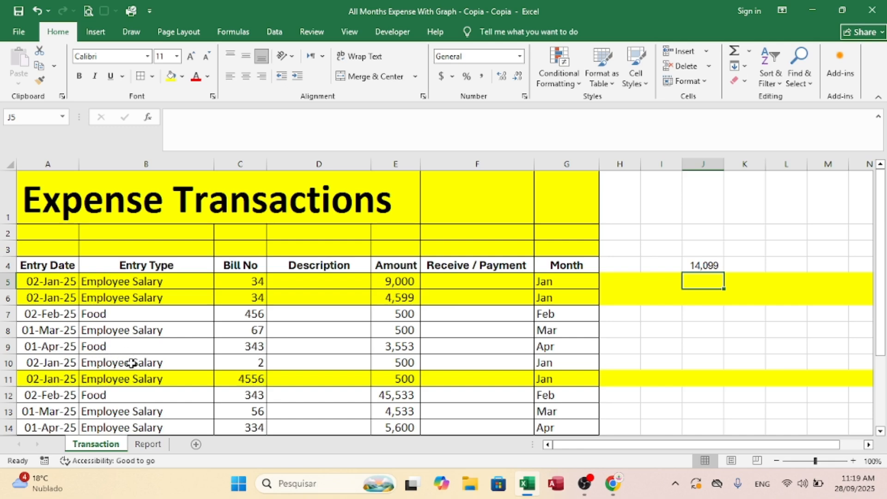
{"action": "left_click", "coordinate": [7, 362]}
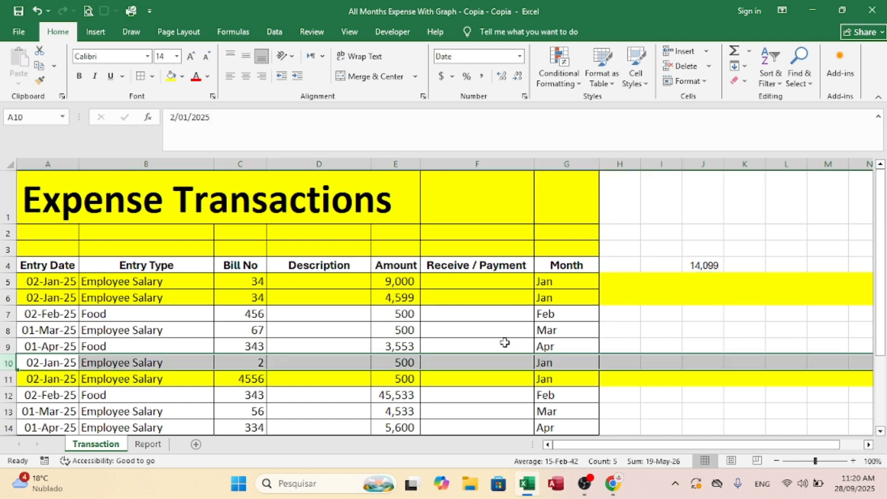
{"action": "left_click", "coordinate": [709, 265]}
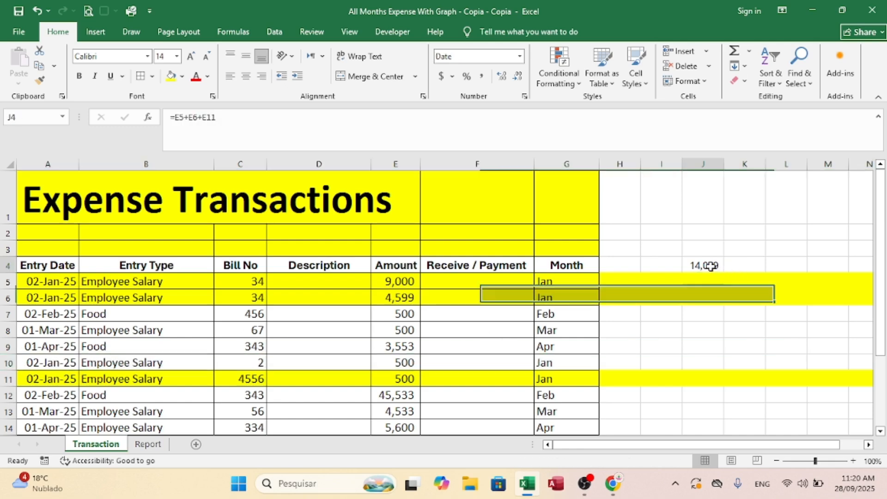
{"action": "left_click", "coordinate": [250, 120]}
{"action": "type", "text": "+"}
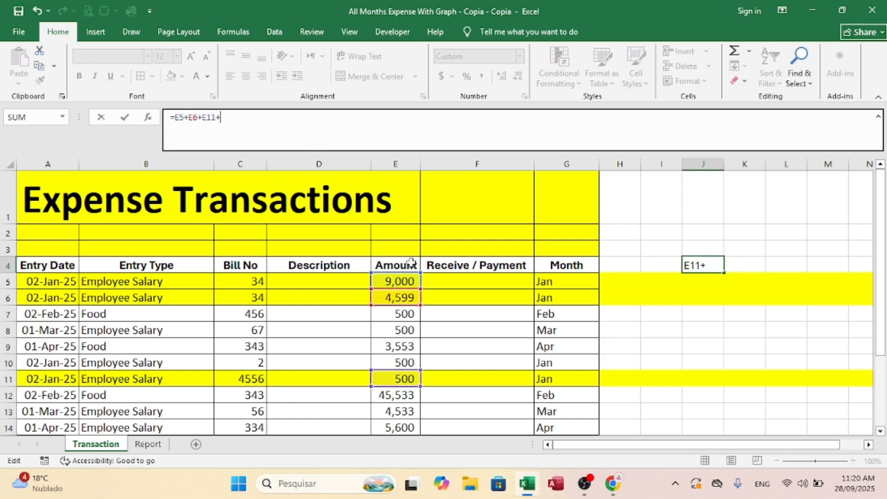
{"action": "left_click", "coordinate": [400, 361]}
{"action": "key", "text": "Return"}
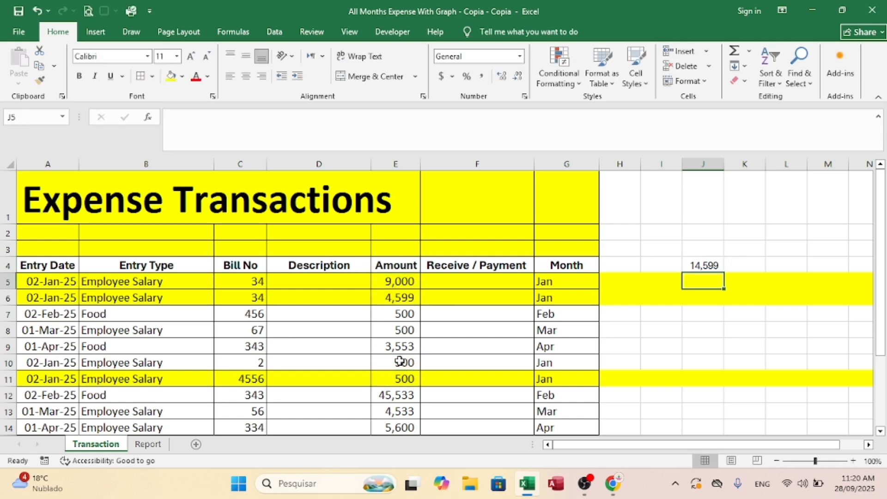
Step: Check J4 against the report's January total, and undo the check formula and the yellow fill on rows 5, 6 and 11
{"action": "left_click", "coordinate": [148, 444]}
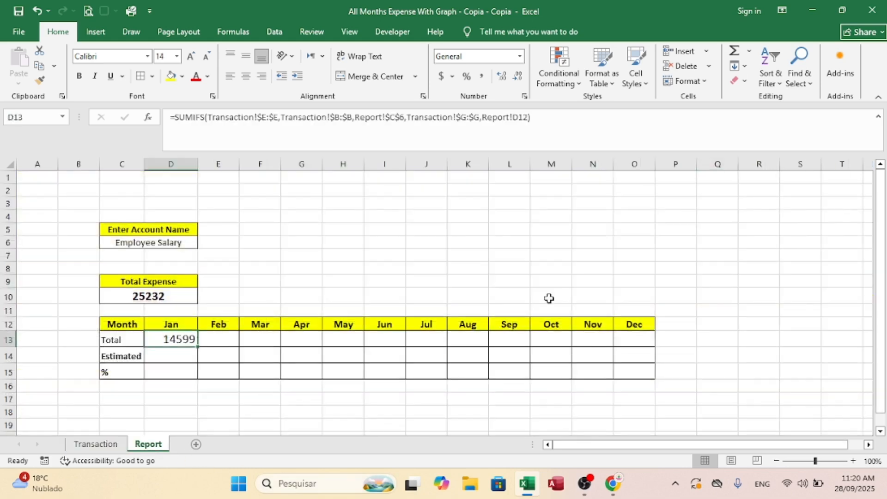
{"action": "left_click", "coordinate": [97, 444]}
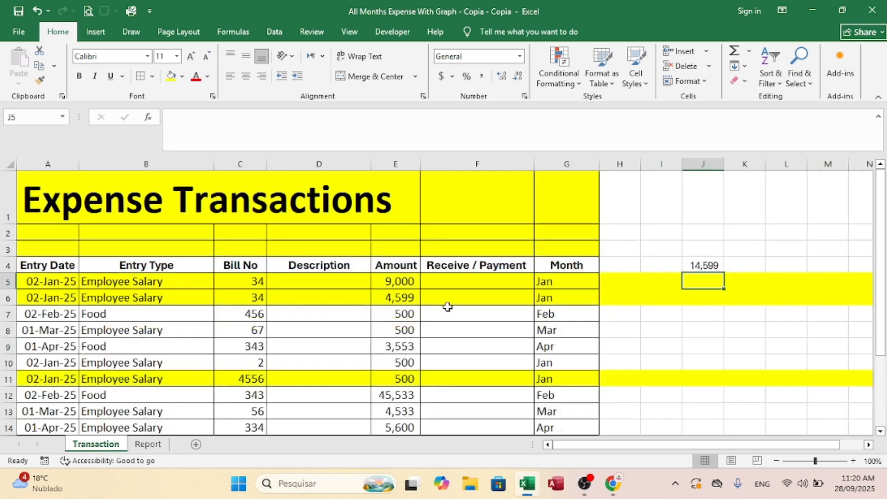
{"action": "key", "text": "ctrl+z"}
{"action": "key", "text": "ctrl+z"}
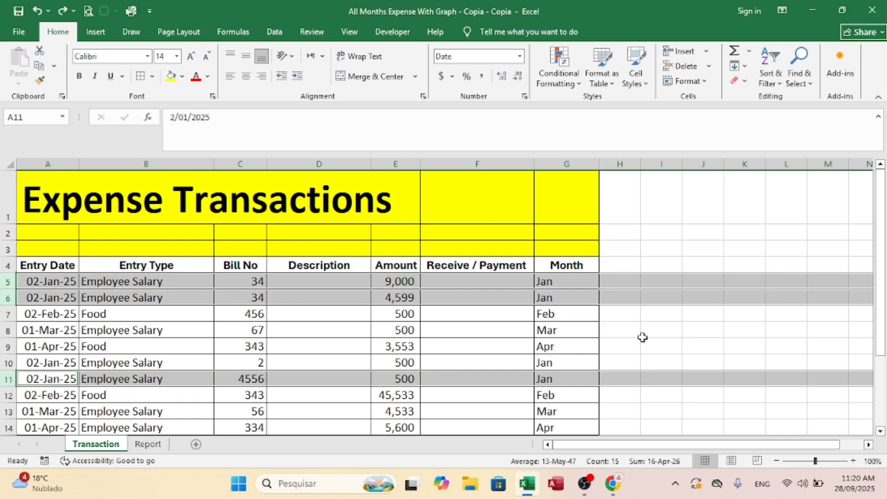
{"action": "left_click", "coordinate": [642, 337]}
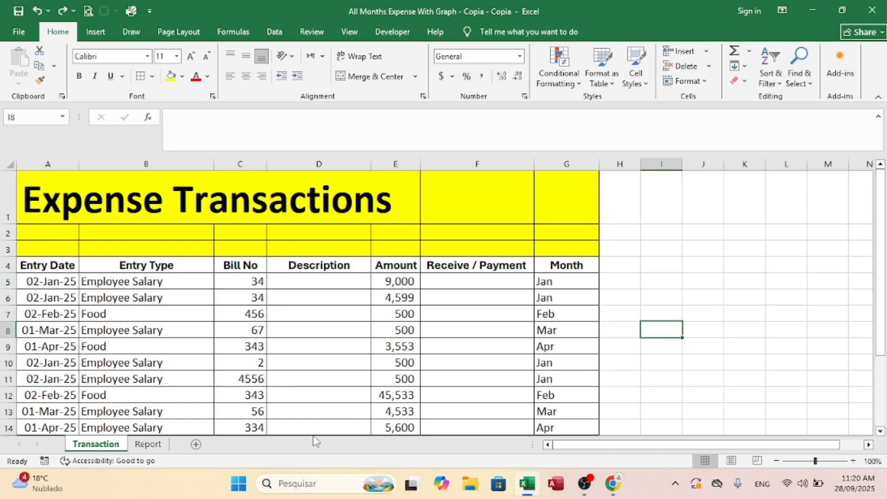
Step: Fill the January SUMIFS formula from D13 across the Report sheet's Total row through December in O13
{"action": "left_click", "coordinate": [148, 444]}
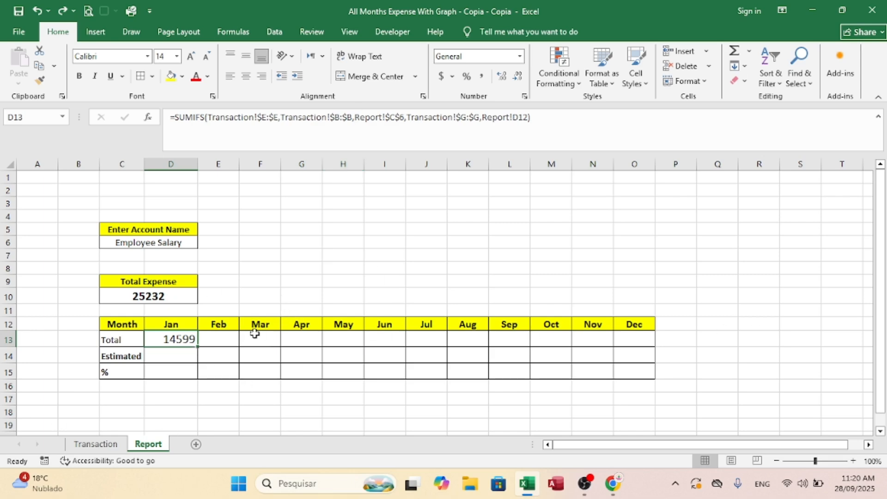
{"action": "left_click_drag", "start_coordinate": [199, 348], "coordinate": [646, 371]}
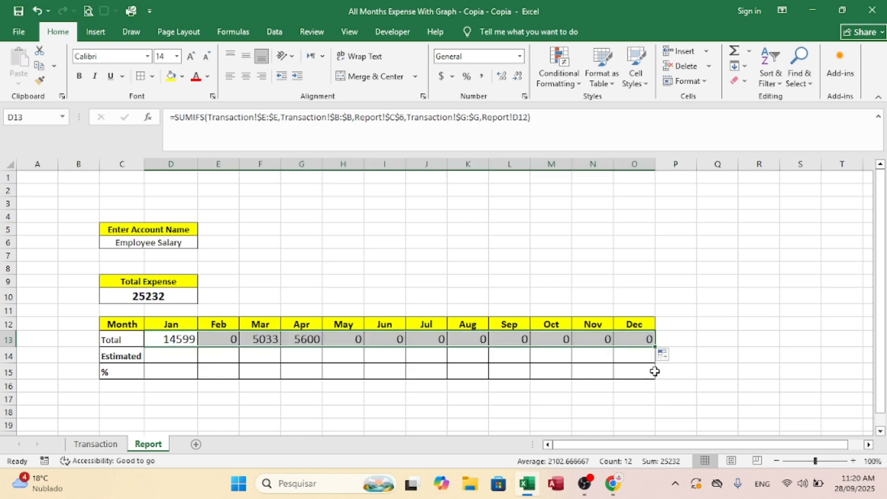
{"action": "left_click", "coordinate": [771, 329]}
Step: Set the account name in C6 of the Report sheet to food
{"action": "left_click", "coordinate": [165, 242]}
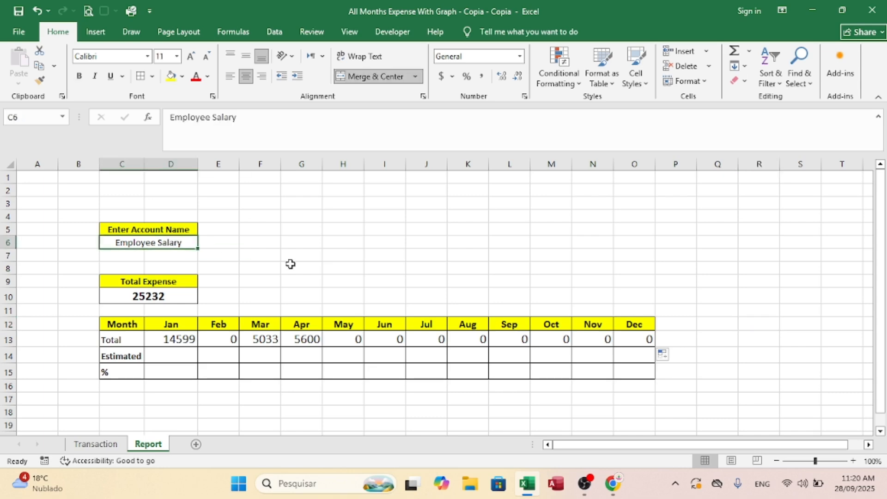
{"action": "type", "text": "food"}
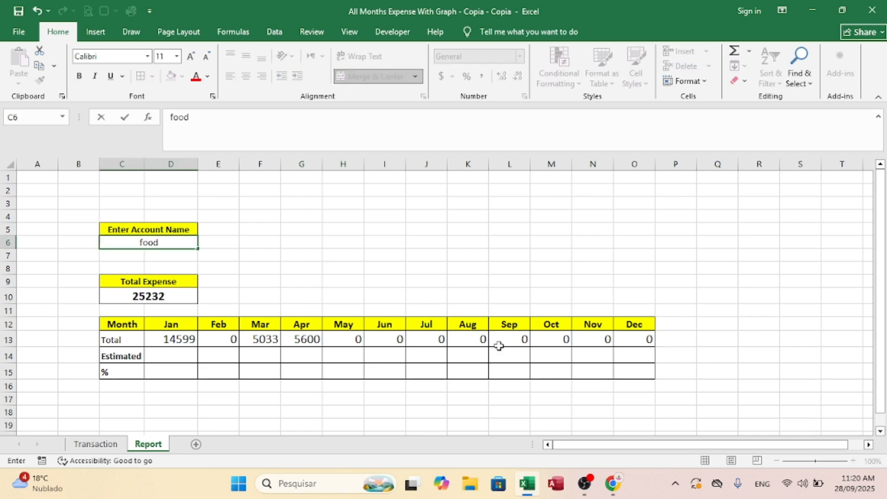
{"action": "key", "text": "Return"}
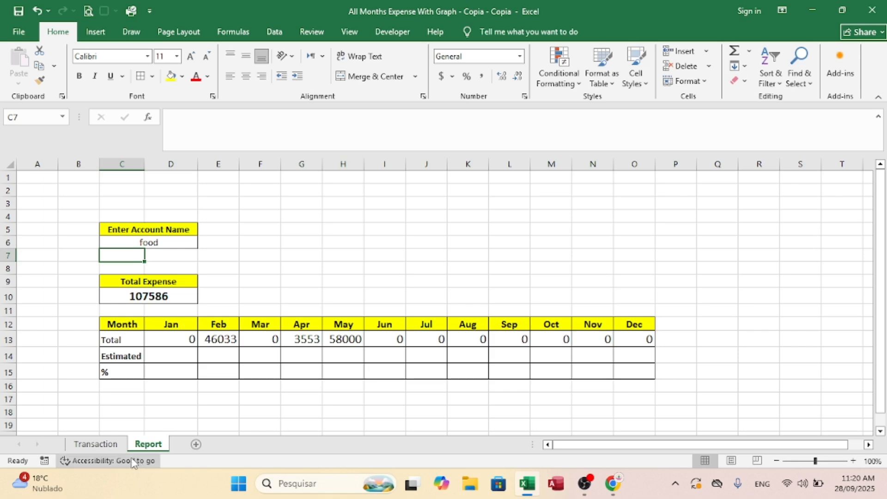
Step: Change the entry type in B13 of the Transaction sheet to Food and check the March total on the Report sheet
{"action": "left_click", "coordinate": [99, 444]}
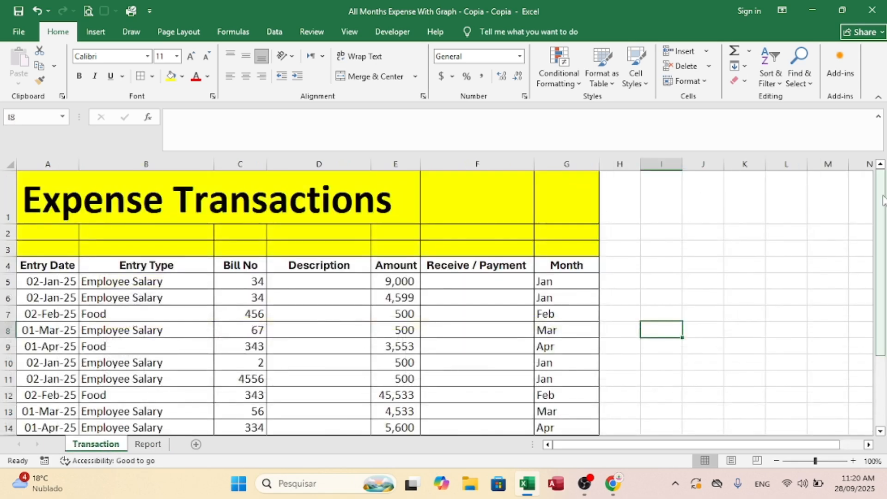
{"action": "scroll", "coordinate": [715, 233], "scroll_direction": "down", "scroll_amount": 2}
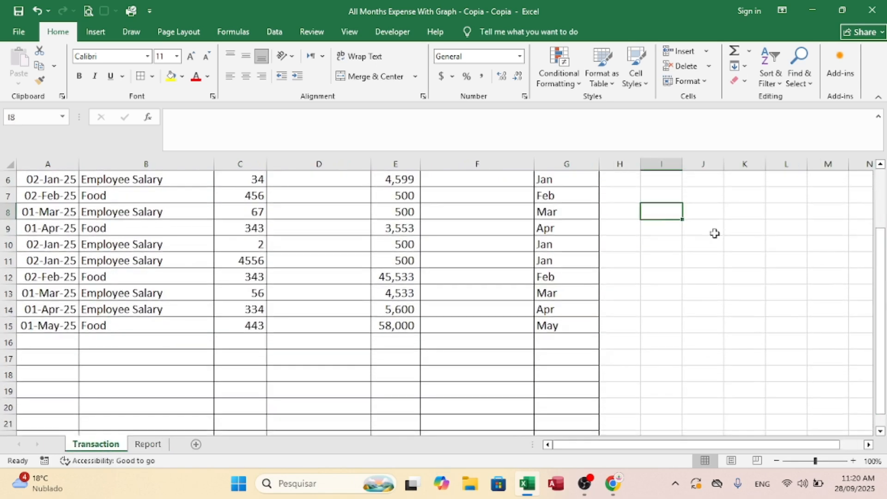
{"action": "left_click", "coordinate": [50, 296]}
{"action": "left_click", "coordinate": [112, 295]}
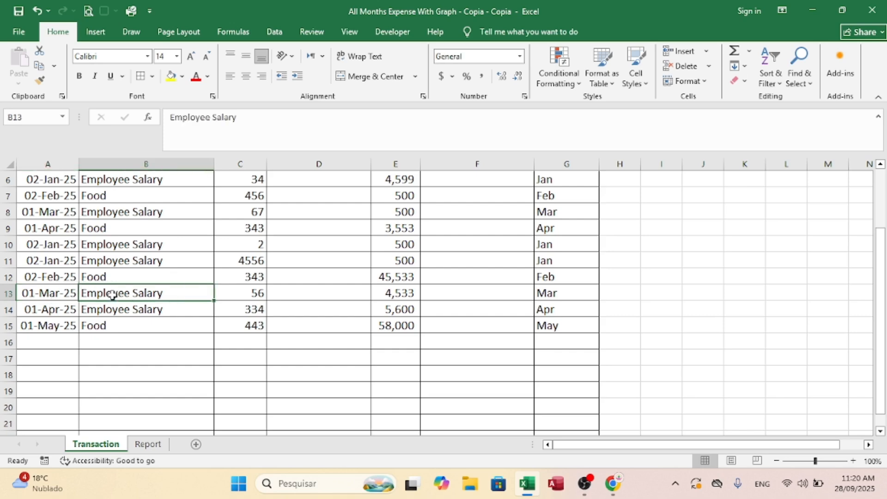
{"action": "type", "text": "f"}
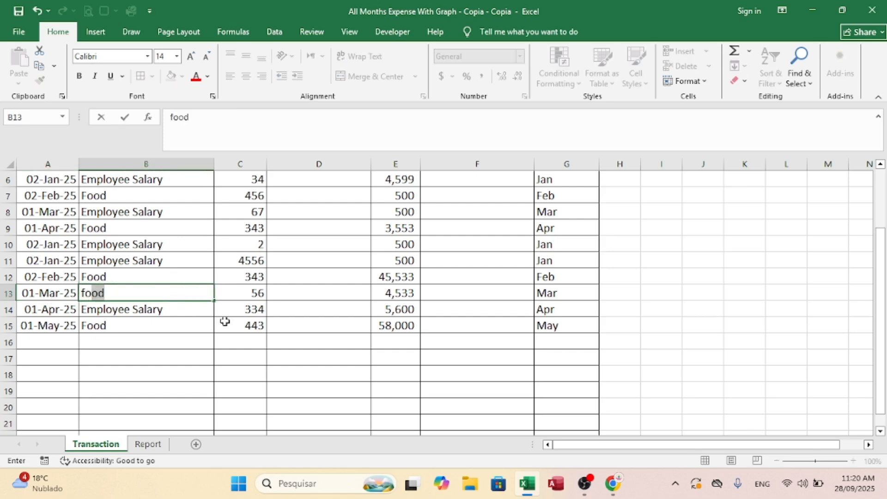
{"action": "key", "text": "Return"}
{"action": "left_click", "coordinate": [148, 444]}
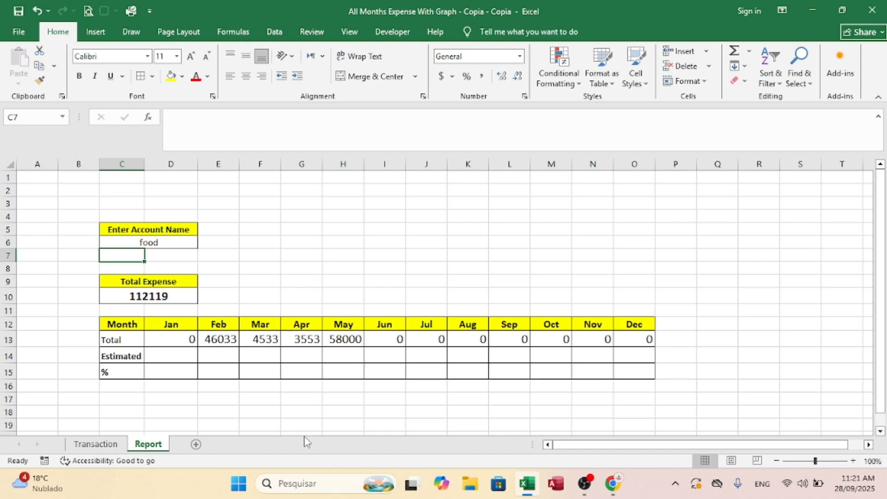
Step: Enlarge the font of the account name in C6 by two size increments
{"action": "left_click", "coordinate": [150, 241]}
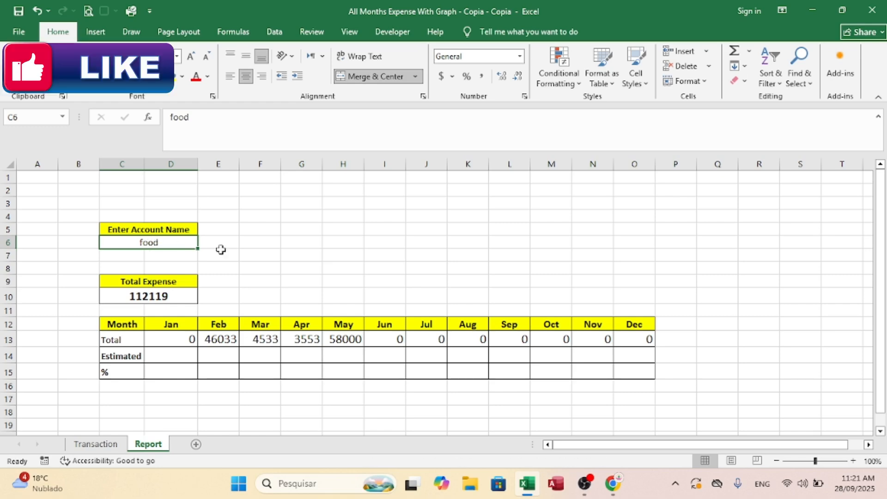
{"action": "left_click", "coordinate": [192, 56]}
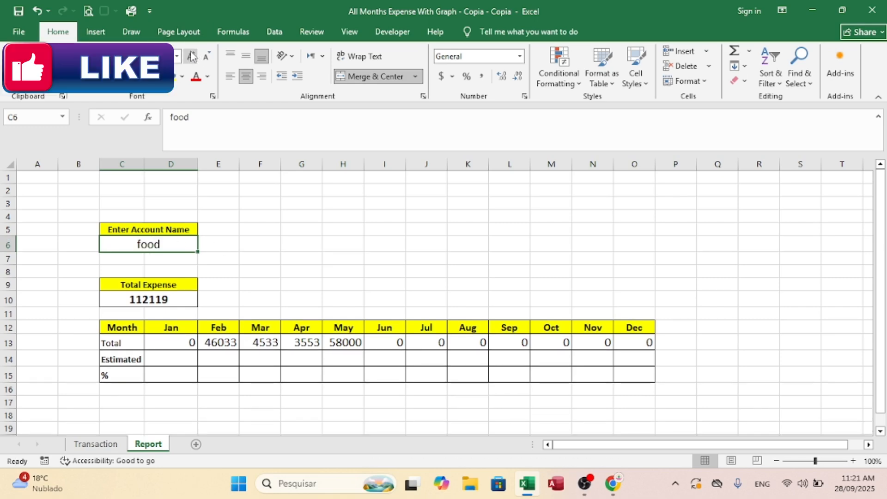
{"action": "left_click", "coordinate": [192, 56]}
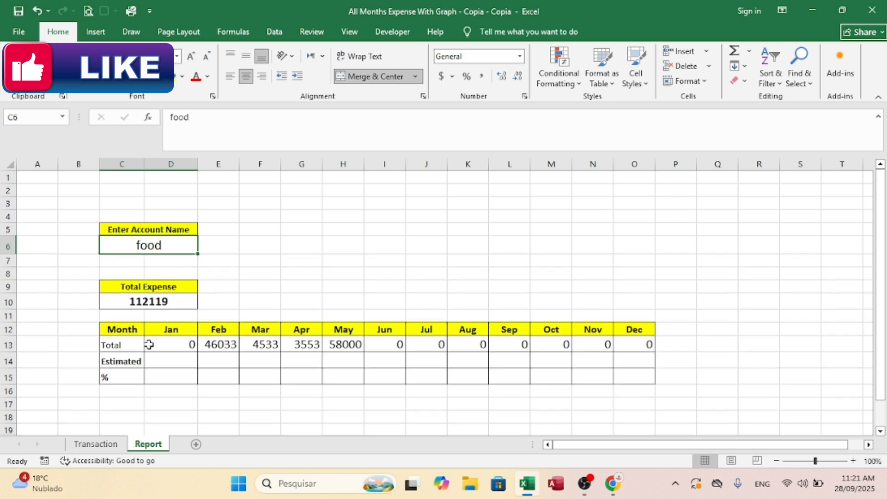
{"action": "left_click", "coordinate": [174, 362]}
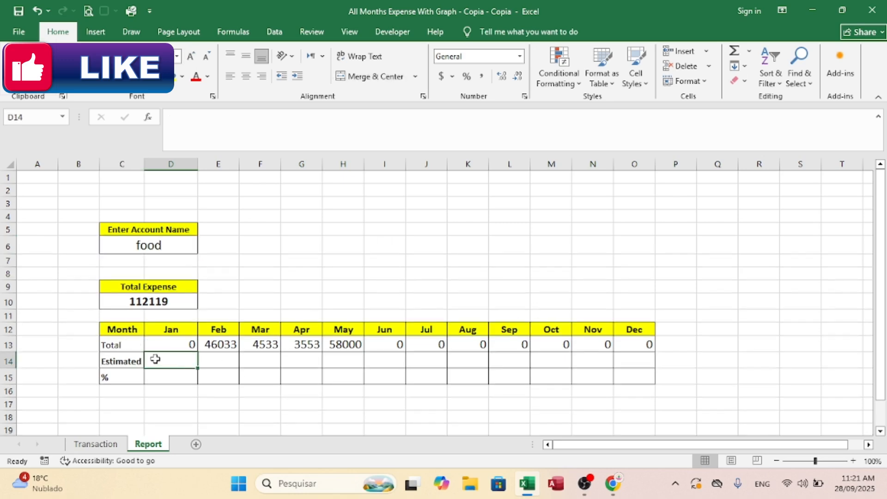
Step: Set the account name in C6 of the Report sheet to Employee Salary
{"action": "left_click", "coordinate": [157, 249]}
{"action": "type", "text": "E"}
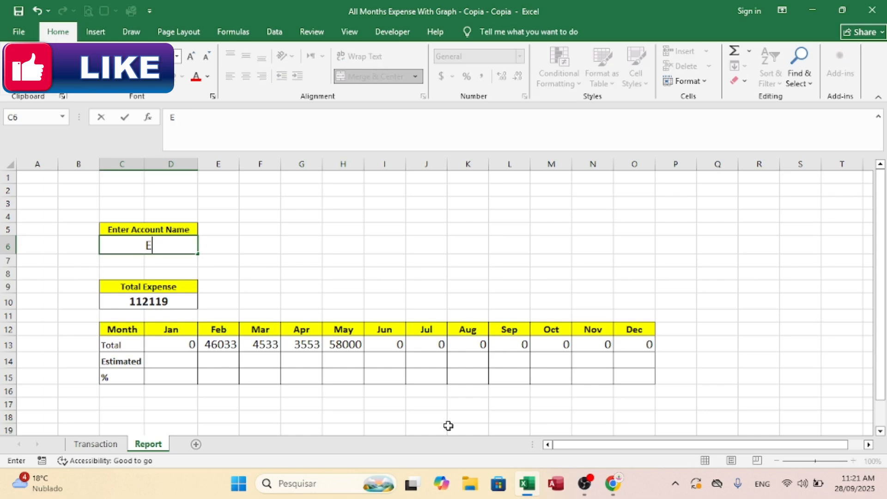
{"action": "type", "text": "mployee "}
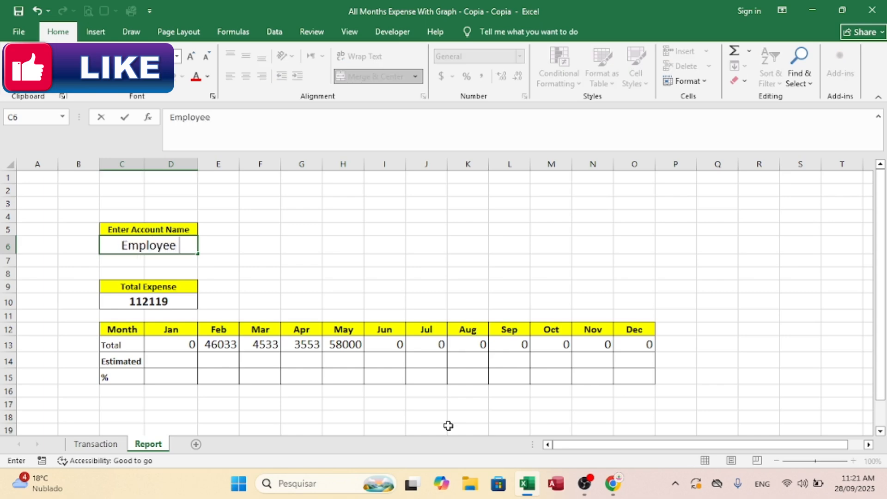
{"action": "type", "text": "Salary"}
{"action": "key", "text": "Return"}
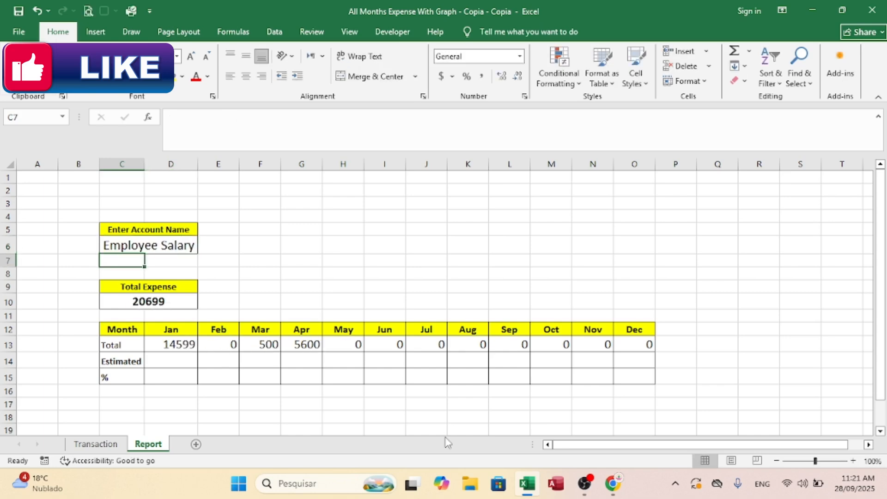
Step: Select A16, the first empty Entry Date cell on the Transaction sheet
{"action": "left_click", "coordinate": [96, 444]}
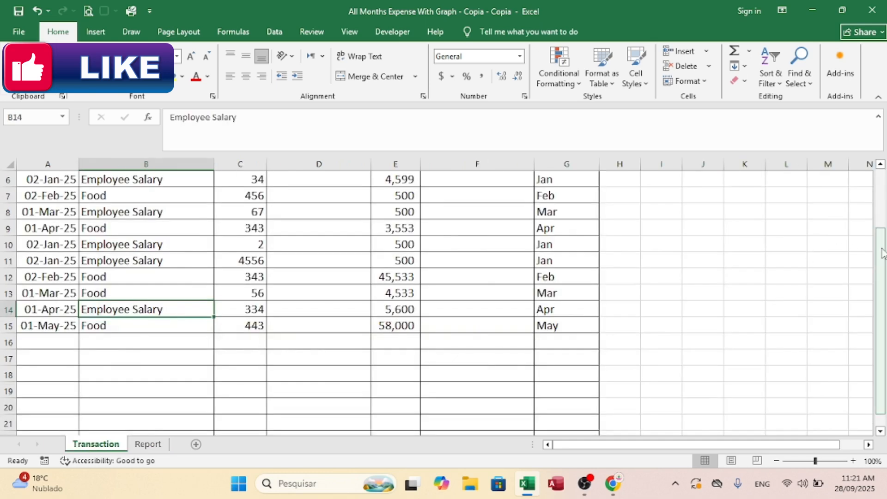
{"action": "left_click_drag", "start_coordinate": [881, 250], "coordinate": [883, 258]}
{"action": "left_click", "coordinate": [43, 325]}
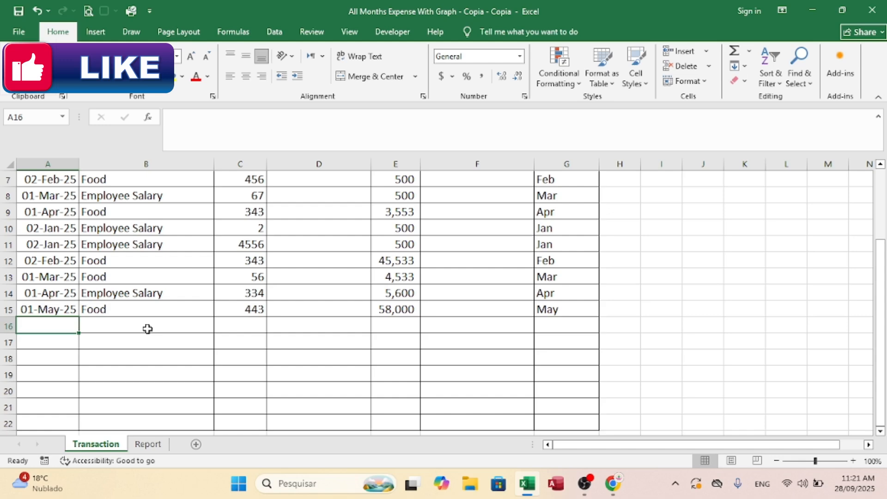
{"action": "type", "text": "J"}
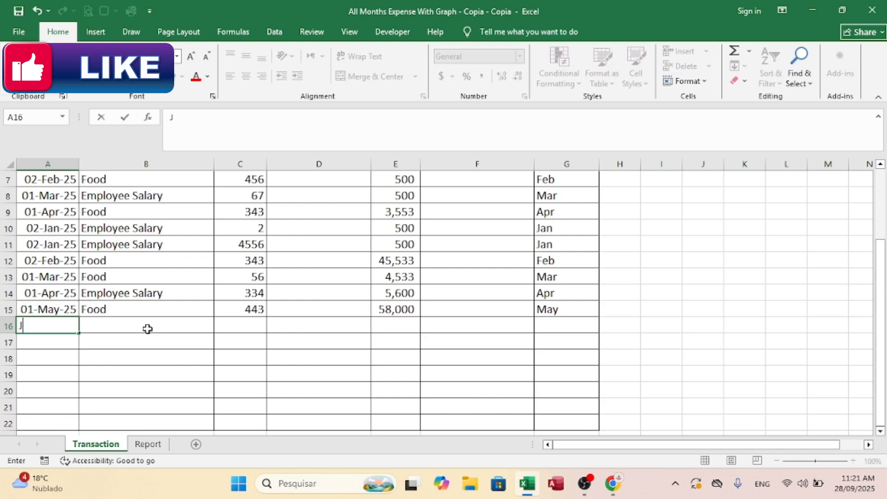
{"action": "key", "text": "BackSpace"}
{"action": "key", "text": "BackSpace"}
{"action": "key", "text": "BackSpace"}
Step: Copy the entry date from A15 into A16 and change it to 01-Jun-25
{"action": "key", "text": "Up"}
{"action": "key", "text": "ctrl+c"}
{"action": "key", "text": "Down"}
{"action": "key", "text": "Return"}
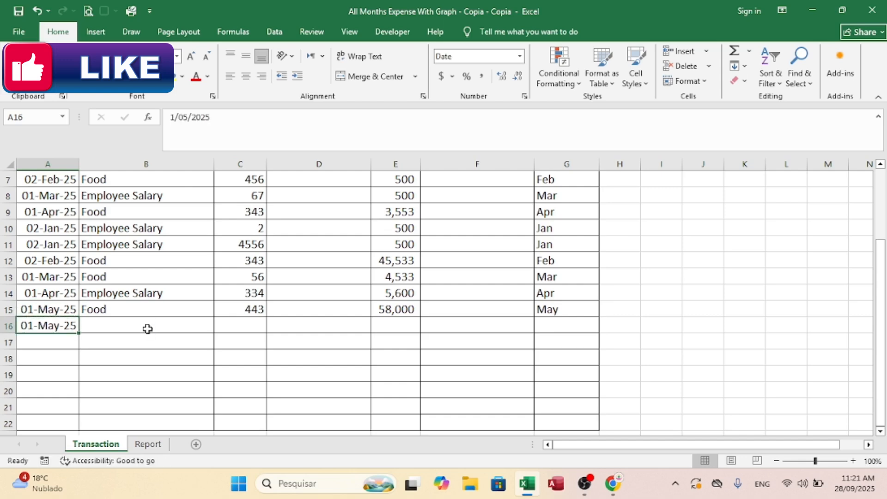
{"action": "left_click", "coordinate": [187, 117]}
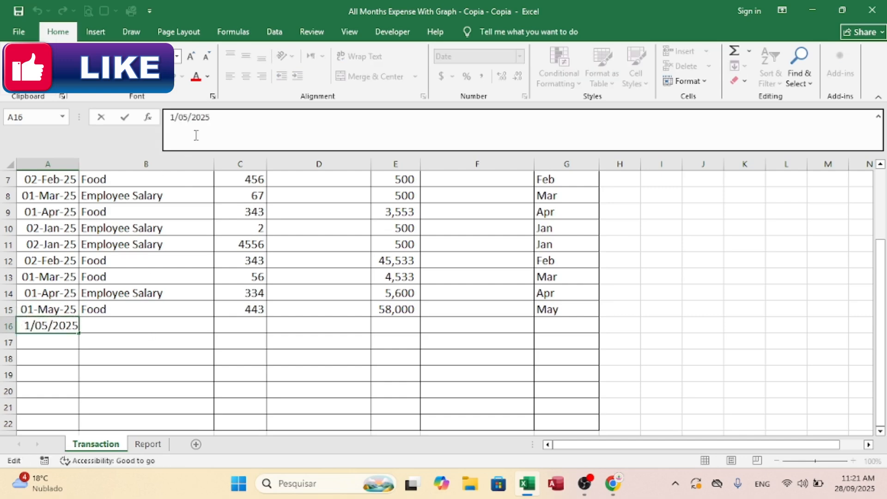
{"action": "key", "text": "Return"}
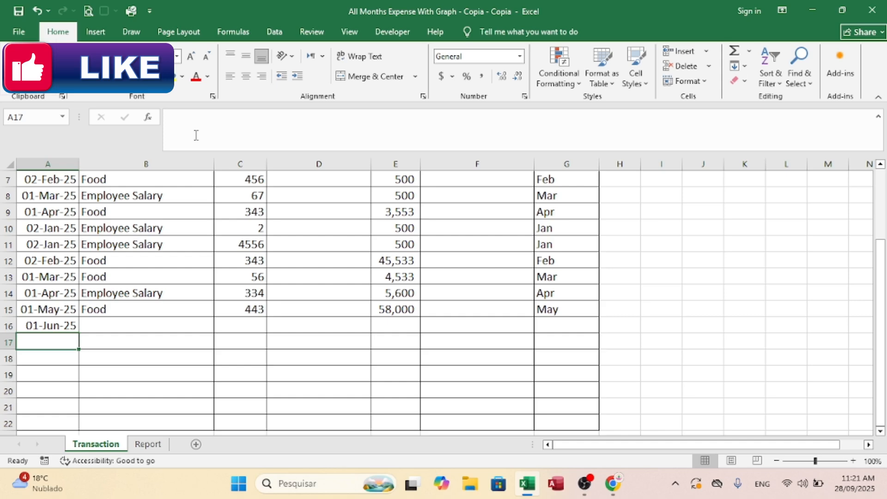
{"action": "key", "text": "ctrl+t"}
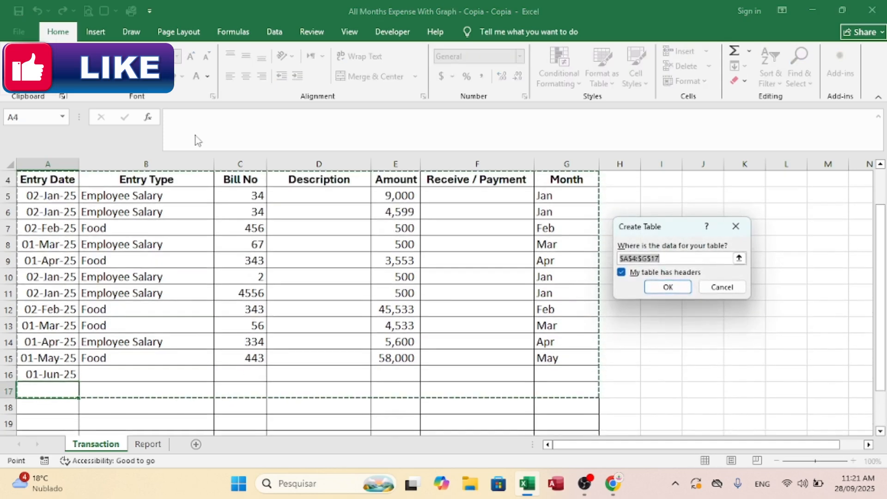
{"action": "left_click", "coordinate": [721, 287]}
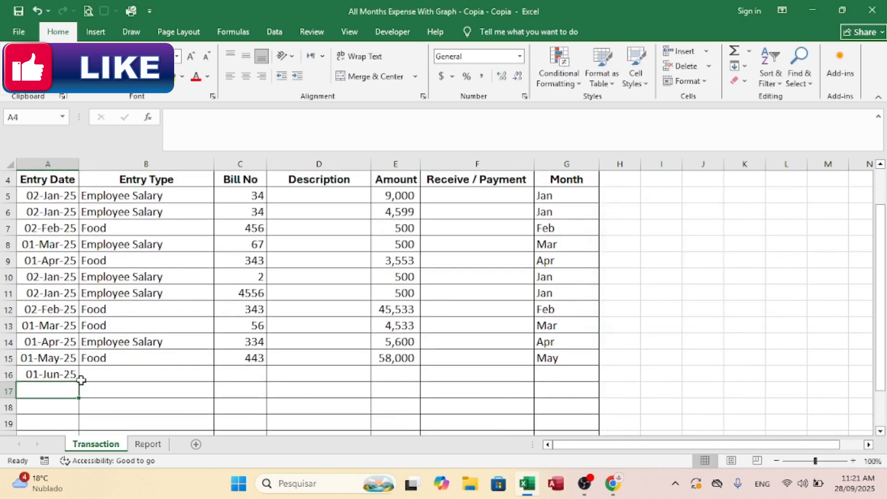
Step: Insert today's date in A17 and change its month to 07
{"action": "key", "text": "ctrl+semicolon"}
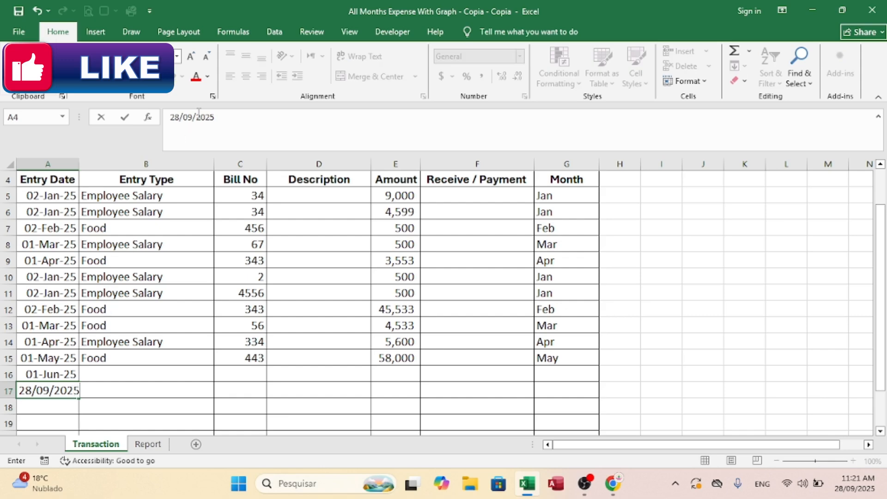
{"action": "left_click", "coordinate": [196, 117]}
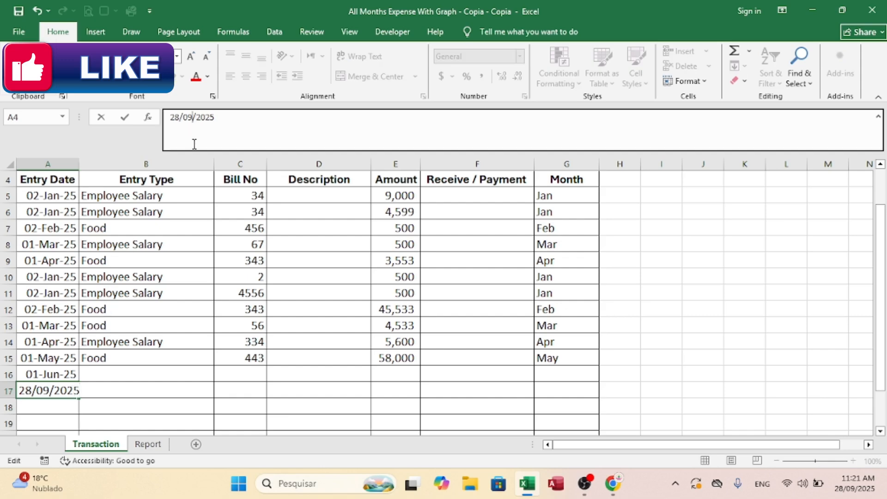
{"action": "key", "text": "BackSpace"}
{"action": "type", "text": "7"}
{"action": "key", "text": "Return"}
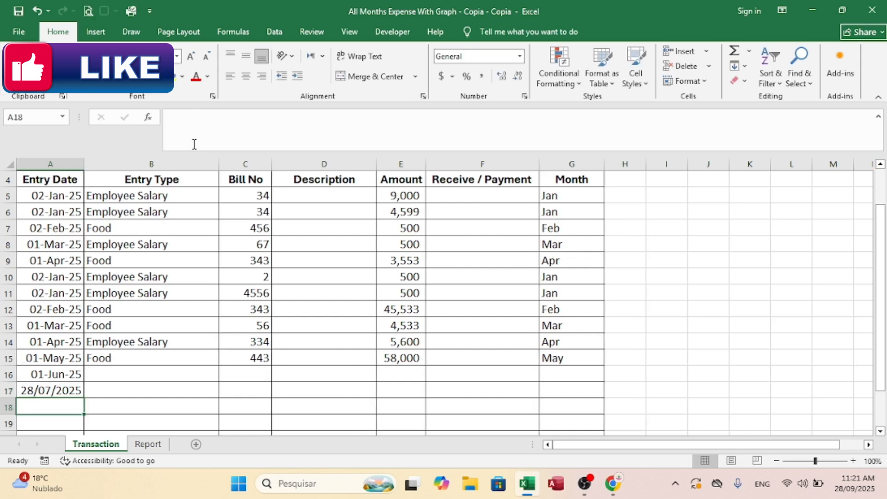
Step: Copy the entry date from A16 into A17 and change it to 01-Jul-25
{"action": "left_click", "coordinate": [60, 375]}
{"action": "key", "text": "ctrl+c"}
{"action": "key", "text": "Down"}
{"action": "key", "text": "Return"}
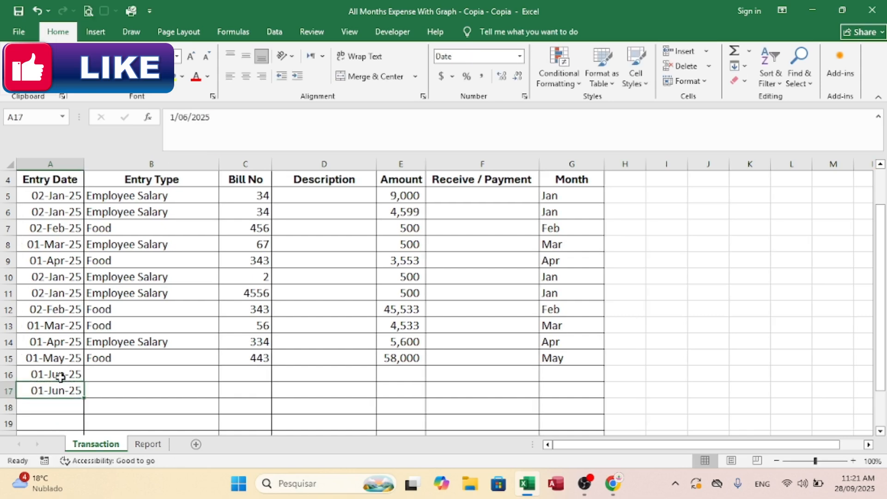
{"action": "left_click", "coordinate": [184, 117]}
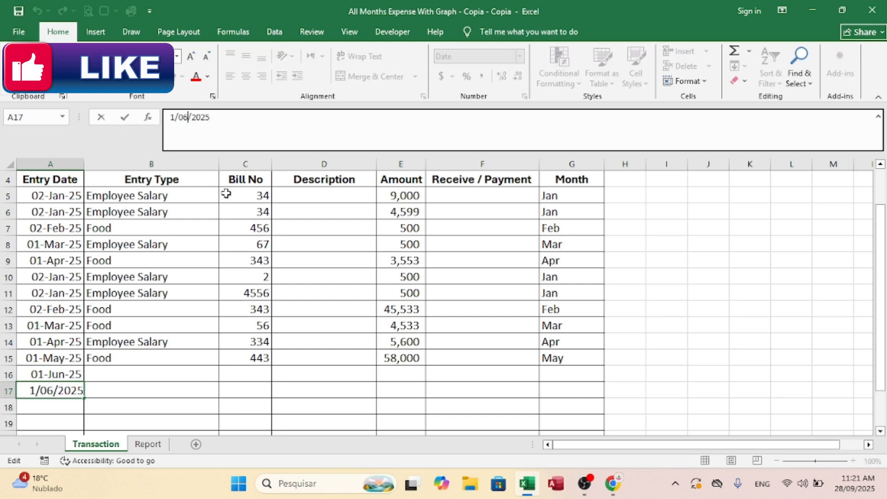
{"action": "key", "text": "Delete"}
{"action": "type", "text": "7"}
{"action": "key", "text": "Return"}
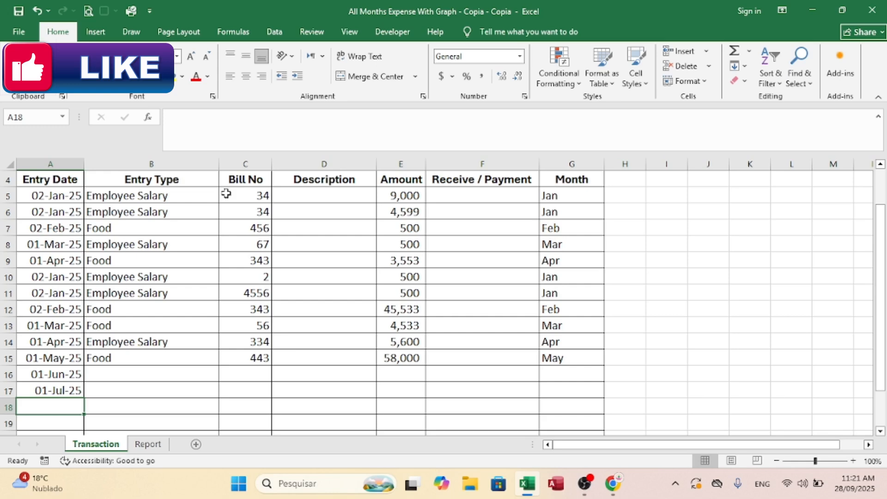
Step: Copy the entry date from A17 into A18 and change it to 01-Aug-25
{"action": "left_click", "coordinate": [77, 395]}
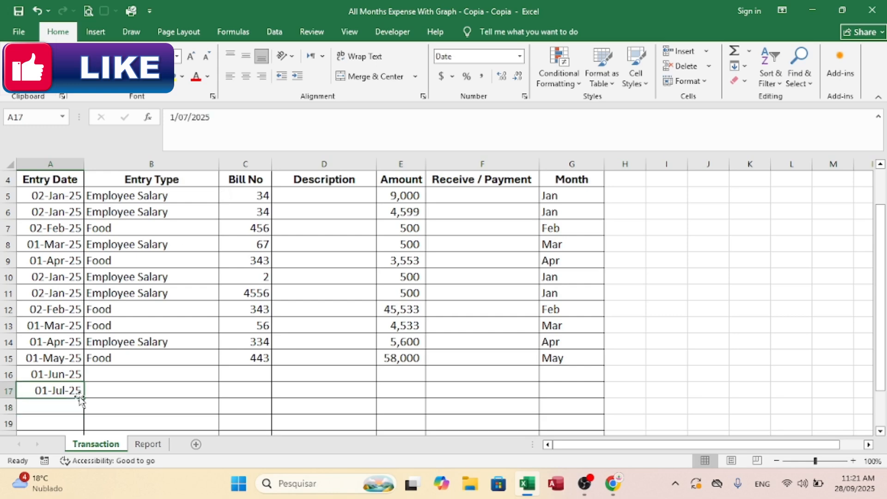
{"action": "left_click", "coordinate": [67, 404]}
{"action": "left_click", "coordinate": [69, 392]}
{"action": "key", "text": "ctrl+c"}
{"action": "key", "text": "Down"}
{"action": "key", "text": "Return"}
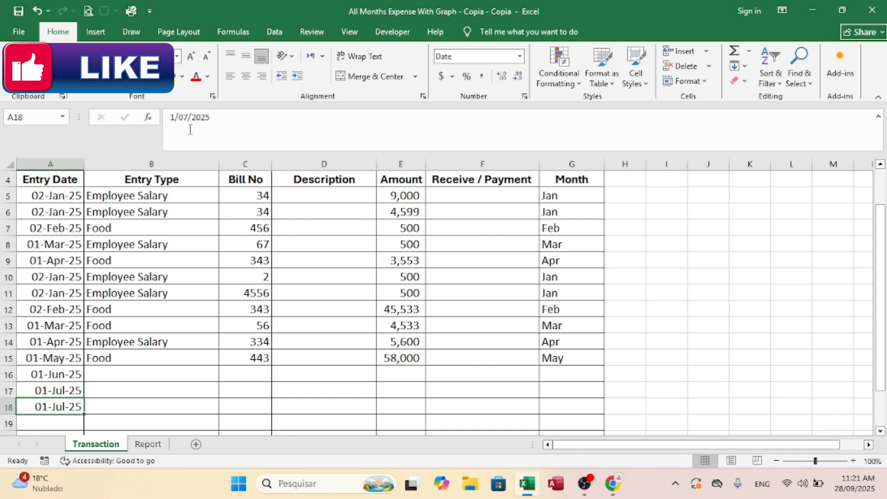
{"action": "left_click", "coordinate": [187, 115]}
{"action": "key", "text": "BackSpace"}
{"action": "type", "text": "8"}
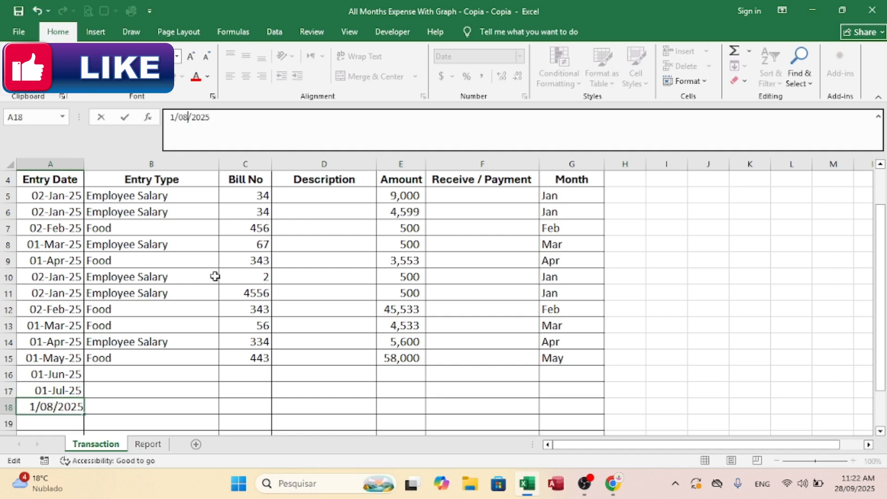
{"action": "key", "text": "Return"}
Step: Enter Cash as the entry type in B16 for the June transaction
{"action": "key", "text": "Up"}
{"action": "key", "text": "Right"}
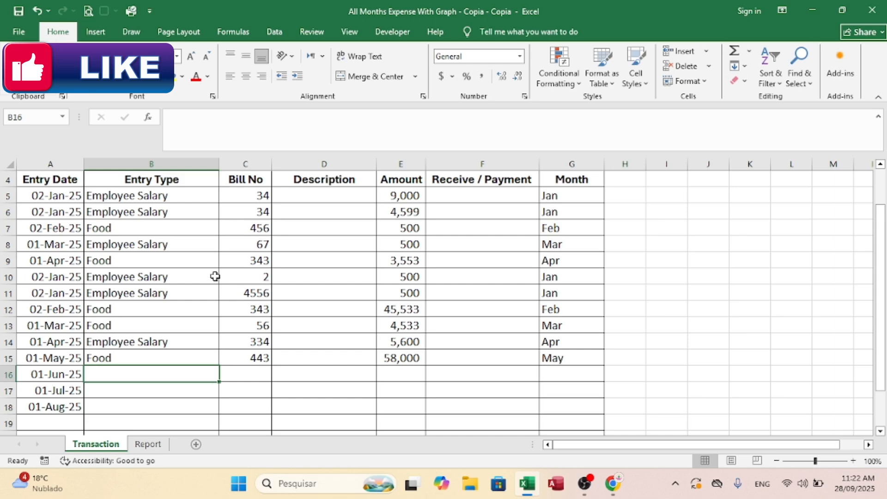
{"action": "key", "text": "Down"}
{"action": "key", "text": "Down"}
{"action": "key", "text": "Down"}
{"action": "key", "text": "Down"}
{"action": "key", "text": "Up"}
{"action": "key", "text": "Up"}
{"action": "key", "text": "Up"}
{"action": "key", "text": "Up"}
{"action": "key", "text": "Up"}
{"action": "key", "text": "Up"}
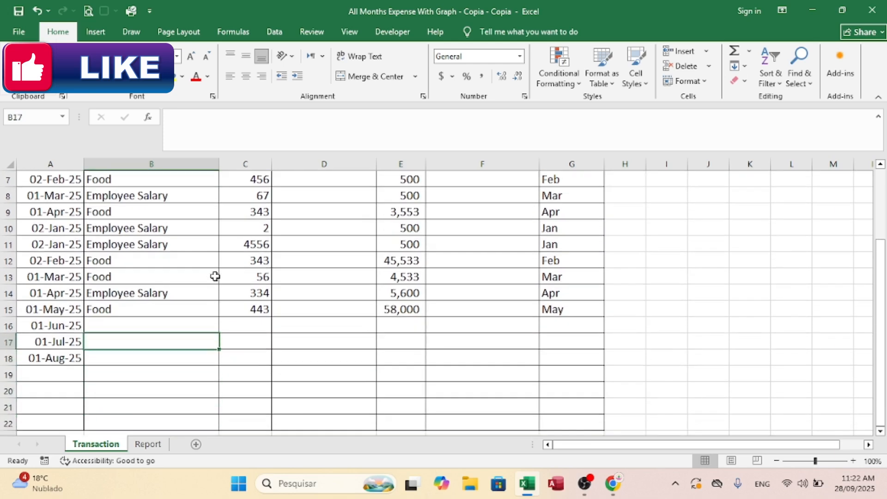
{"action": "type", "text": "Ca"}
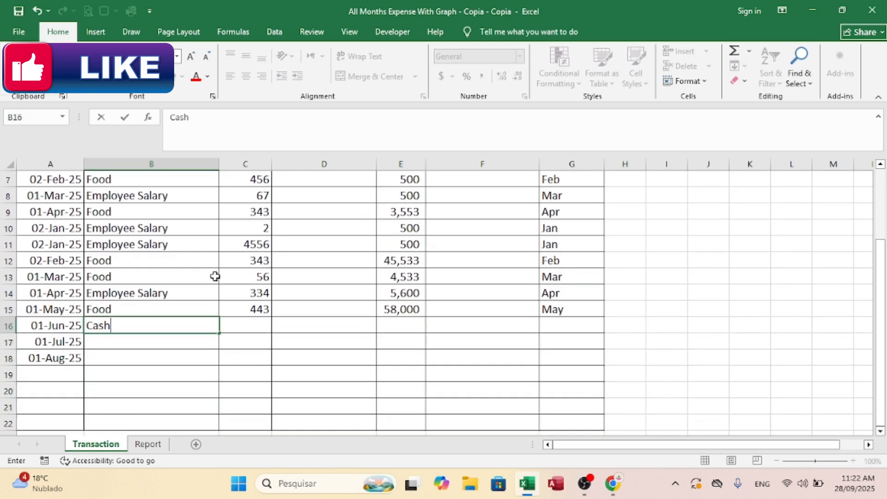
{"action": "type", "text": "sh"}
{"action": "key", "text": "Return"}
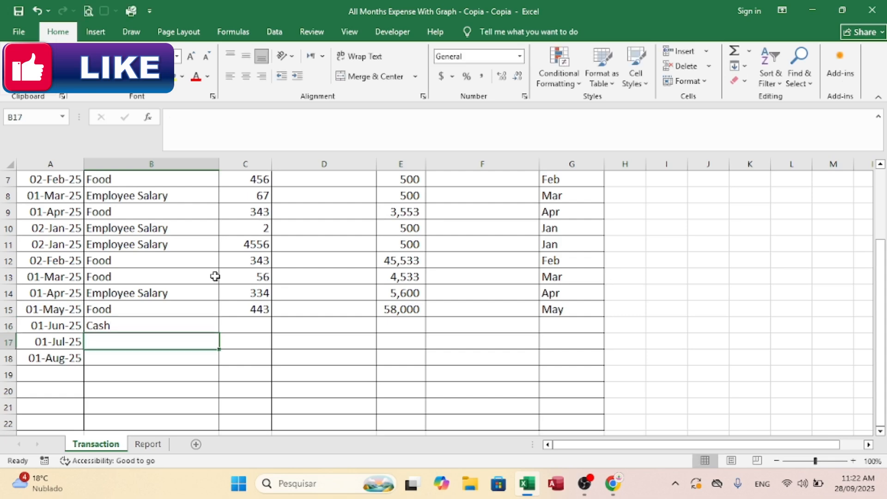
Step: Set the entry type to Employee Salary in B16, B17 and B18 for the June to August transactions
{"action": "key", "text": "Up"}
{"action": "type", "text": "Employee Salary"}
{"action": "key", "text": "Return"}
{"action": "type", "text": "Employee Salary"}
{"action": "key", "text": "Return"}
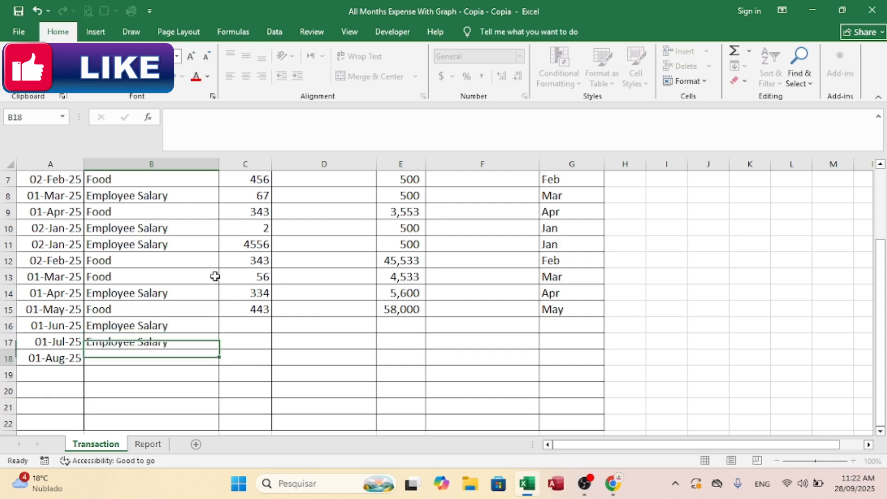
{"action": "type", "text": "Employee Salary"}
{"action": "key", "text": "Return"}
Step: Enter the bill numbers 343, 232 and 323 in C16 to C18
{"action": "key", "text": "Up"}
{"action": "key", "text": "Up"}
Step: Enter the amounts 34345, 344332 and 555344 in E16 to E18
{"action": "key", "text": "Up"}
{"action": "key", "text": "Right"}
{"action": "type", "text": "343"}
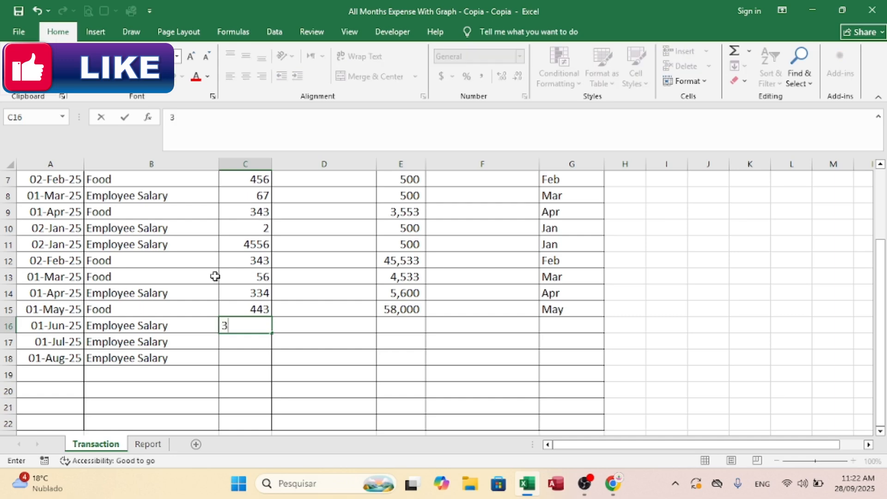
{"action": "key", "text": "Return"}
{"action": "type", "text": "232"}
{"action": "key", "text": "Return"}
{"action": "type", "text": "323"}
{"action": "key", "text": "Right"}
{"action": "key", "text": "Up"}
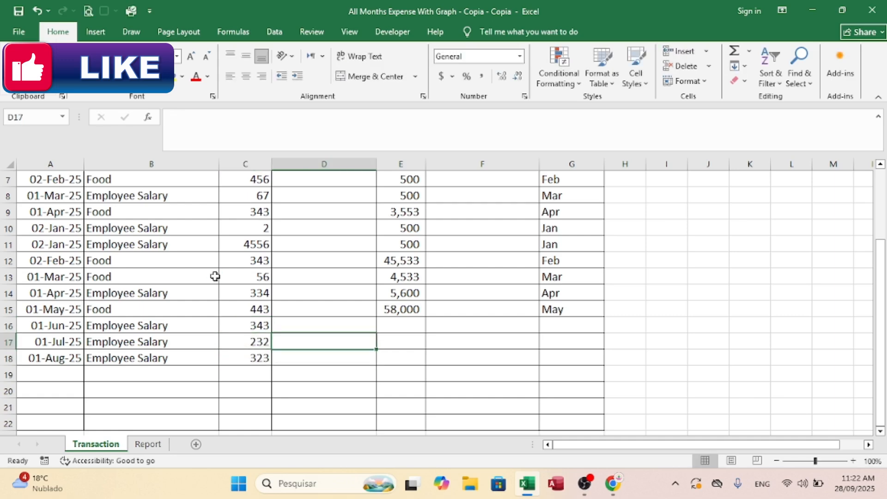
{"action": "key", "text": "Up"}
{"action": "key", "text": "Right"}
{"action": "type", "text": "3434"}
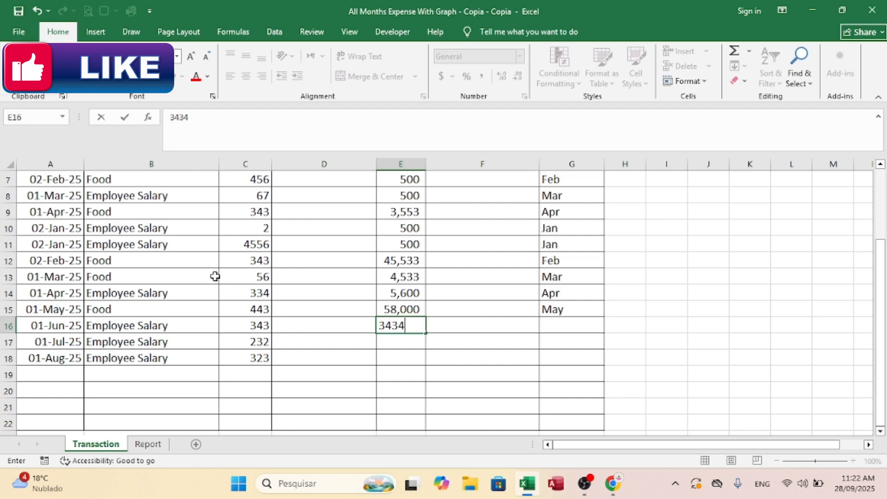
{"action": "type", "text": "5"}
{"action": "key", "text": "Return"}
{"action": "type", "text": "344332"}
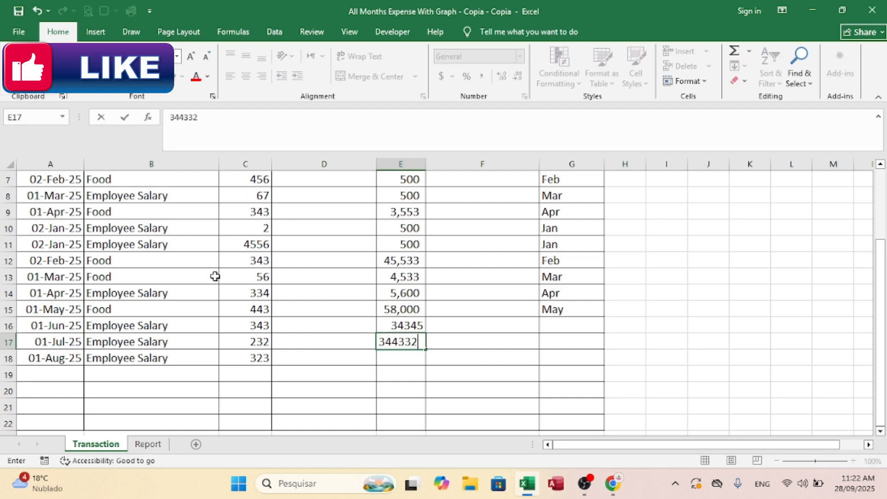
{"action": "key", "text": "Return"}
{"action": "type", "text": "555344"}
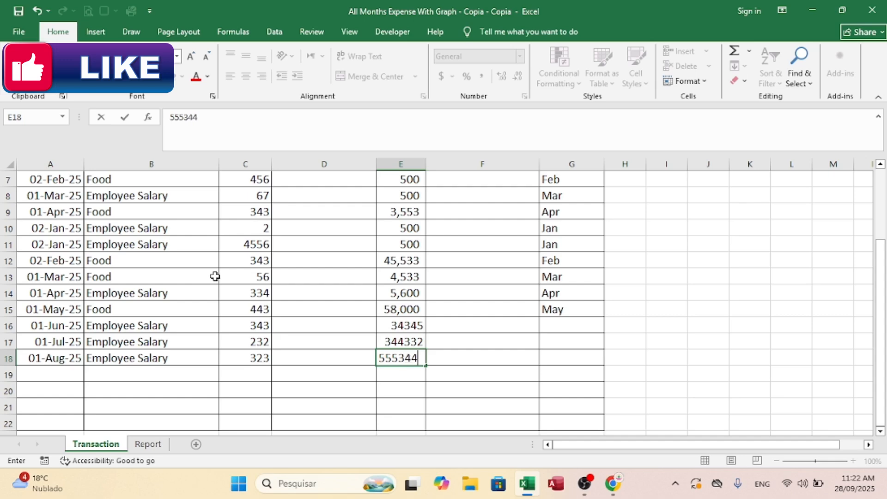
{"action": "key", "text": "Return"}
Step: Clear the existing month formulas from the Month column, starting at G5
{"action": "key", "text": "Up"}
{"action": "key", "text": "Up"}
{"action": "key", "text": "Right"}
{"action": "key", "text": "Right"}
{"action": "key", "text": "Up"}
{"action": "key", "text": "Up"}
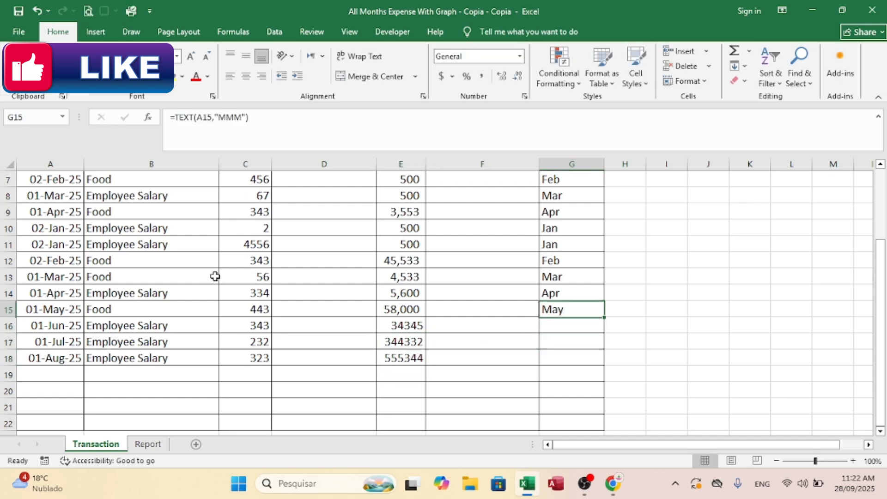
{"action": "key", "text": "Down"}
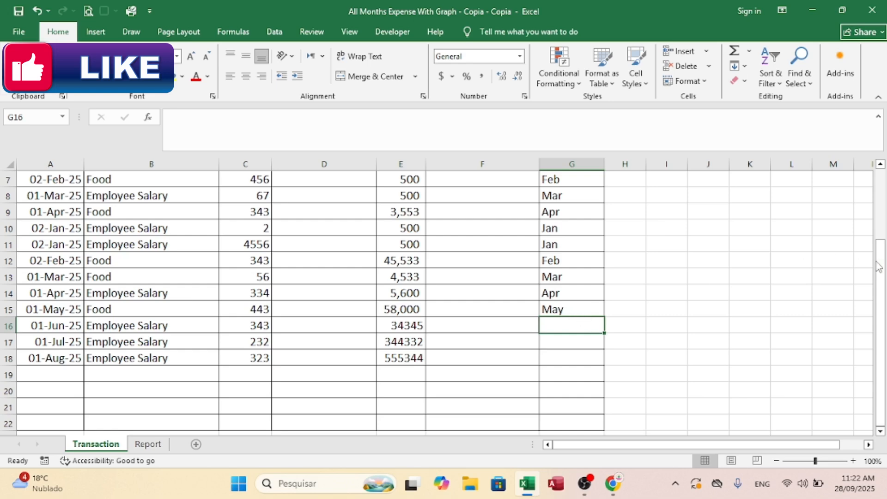
{"action": "left_click_drag", "start_coordinate": [880, 267], "coordinate": [879, 196]}
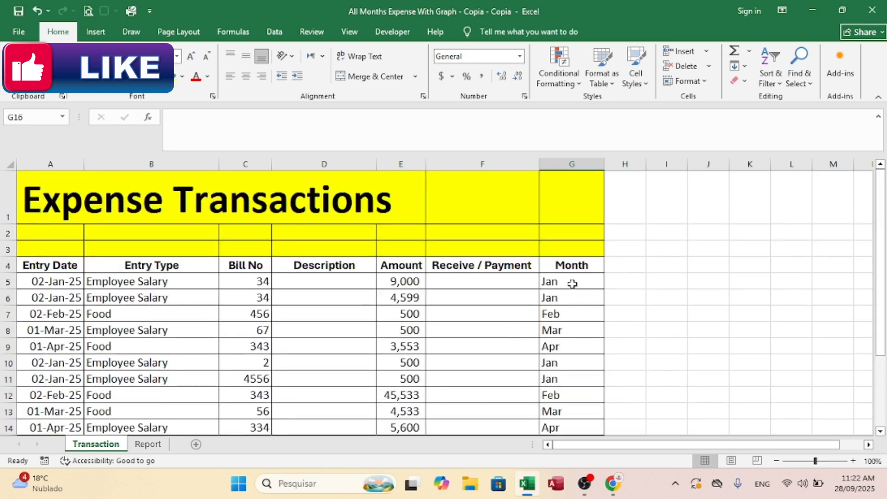
{"action": "left_click", "coordinate": [554, 283]}
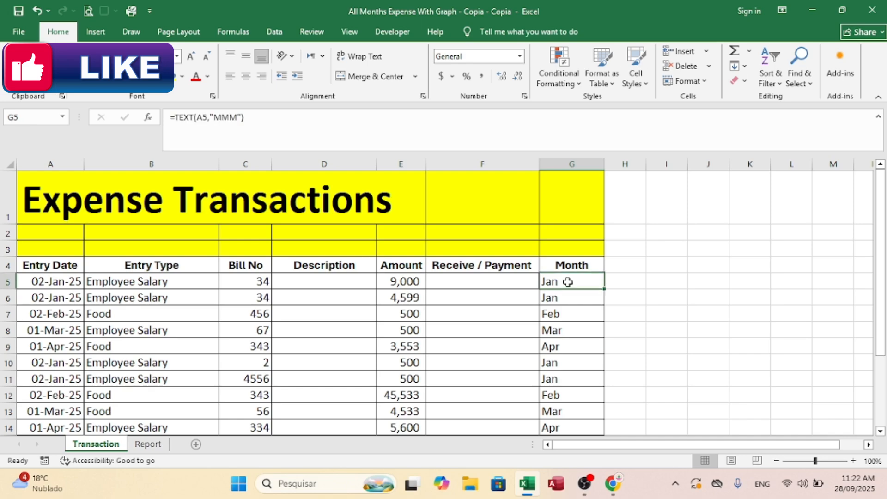
{"action": "left_click_drag", "start_coordinate": [566, 283], "coordinate": [569, 398]}
{"action": "key", "text": "Delete"}
Step: Enter the formula =TEXT(A5,"mmm") in G5 to extract the month from the entry date
{"action": "key", "text": "Up"}
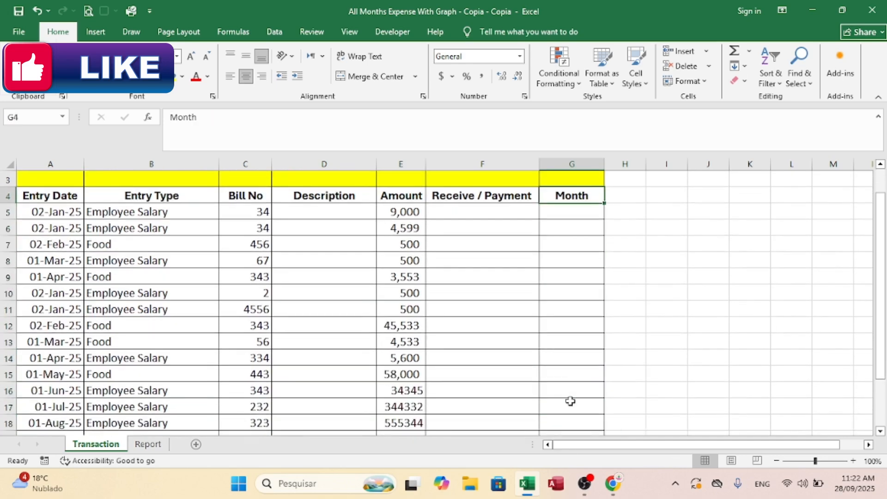
{"action": "key", "text": "Down"}
{"action": "key", "text": "Up"}
{"action": "key", "text": "Up"}
{"action": "key", "text": "Down"}
{"action": "key", "text": "Down"}
{"action": "key", "text": "Down"}
{"action": "key", "text": "Up"}
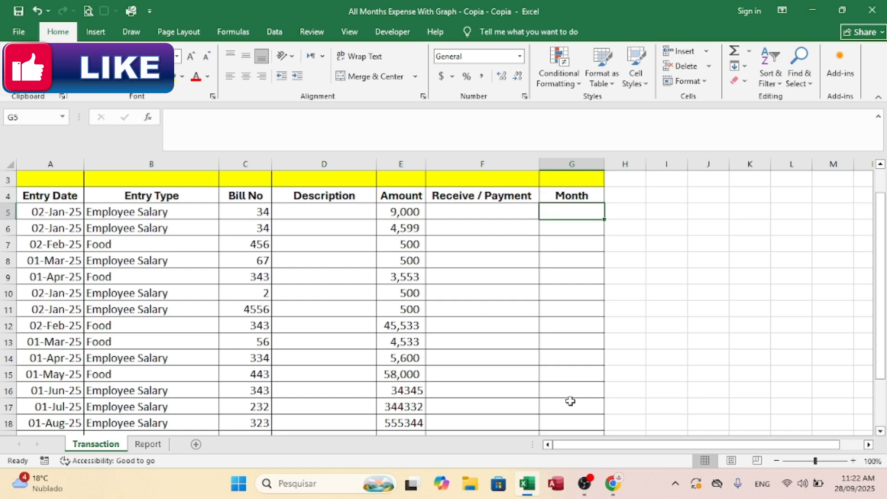
{"action": "type", "text": "=TEXT("}
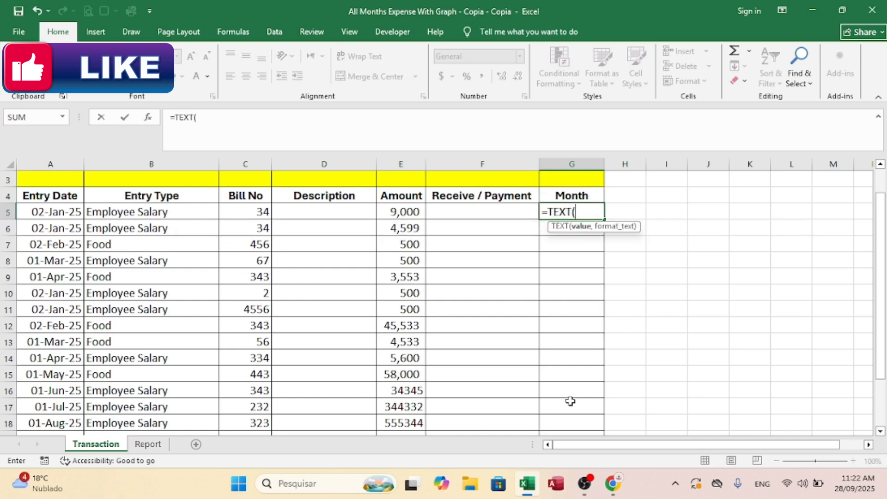
{"action": "left_click", "coordinate": [46, 213]}
{"action": "type", "text": ","}
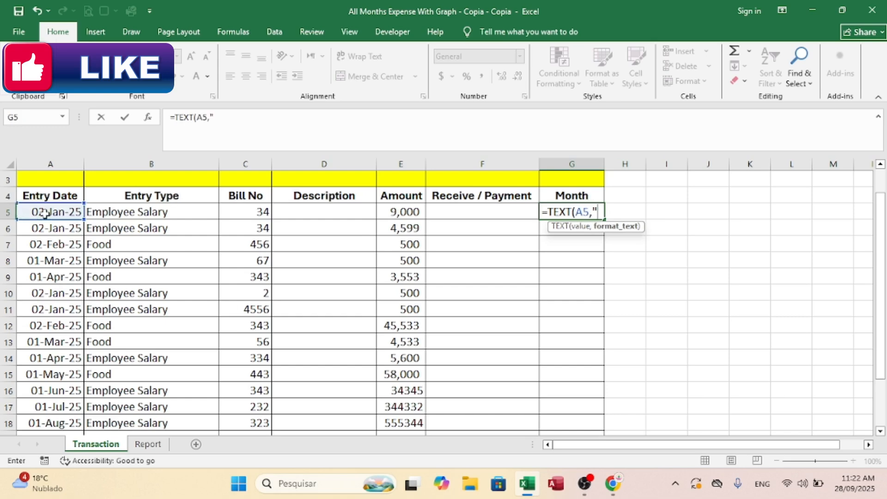
{"action": "type", "text": "\"mmm\")"}
{"action": "key", "text": "Return"}
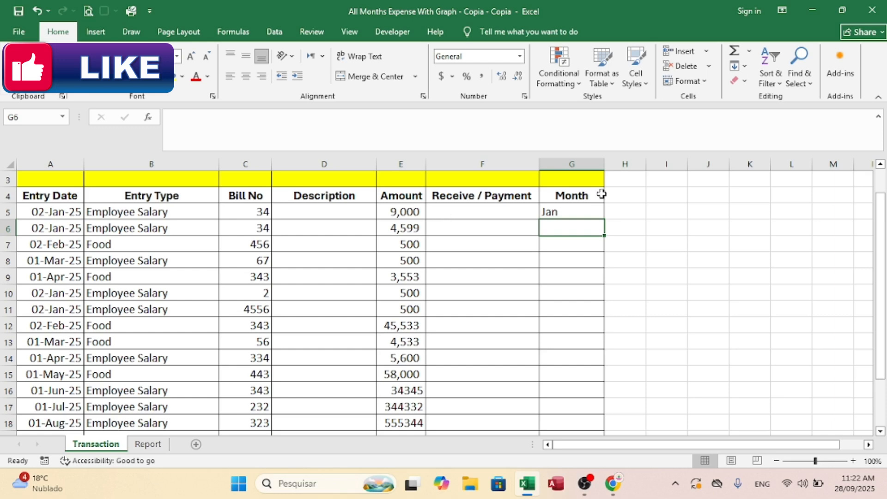
Step: Fill the month formula from G5 down to G18, the last transaction row
{"action": "left_click", "coordinate": [557, 214]}
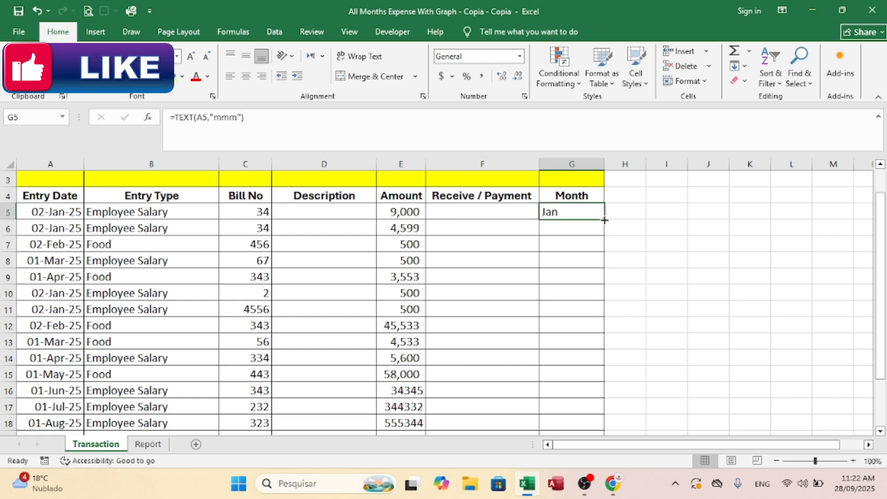
{"action": "double_click", "coordinate": [604, 220]}
{"action": "left_click_drag", "start_coordinate": [880, 217], "coordinate": [880, 349]}
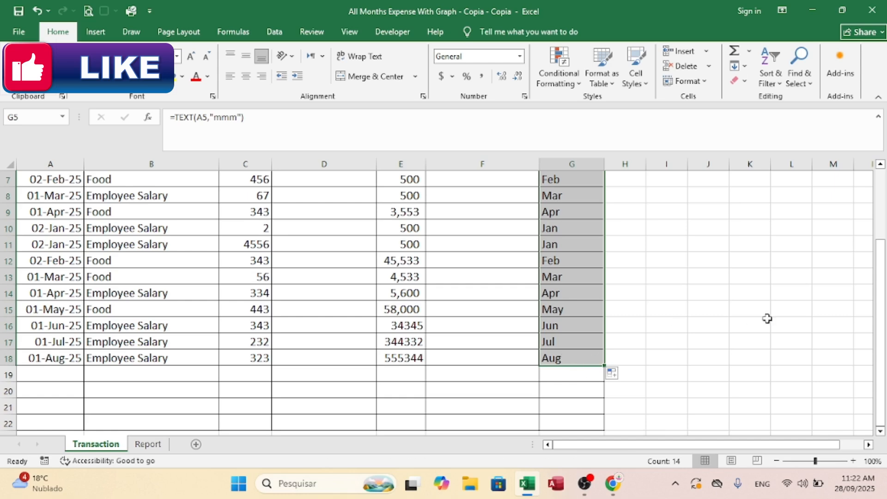
Step: On the Report sheet, auto-fit the width of columns J to O so the July to December totals display in full
{"action": "left_click", "coordinate": [148, 444]}
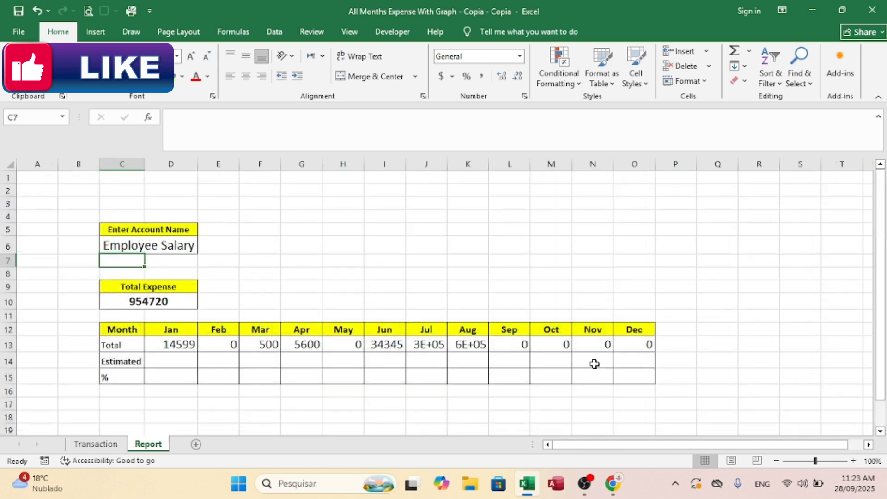
{"action": "left_click", "coordinate": [428, 346]}
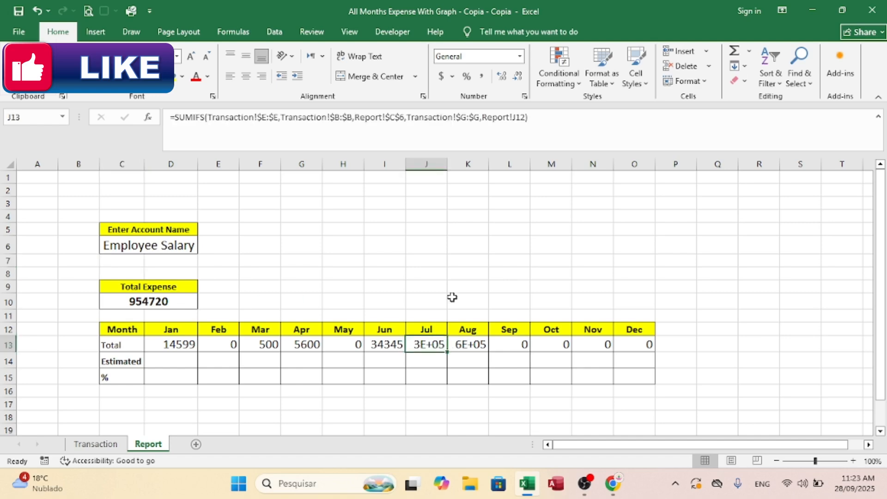
{"action": "left_click_drag", "start_coordinate": [449, 164], "coordinate": [623, 184]}
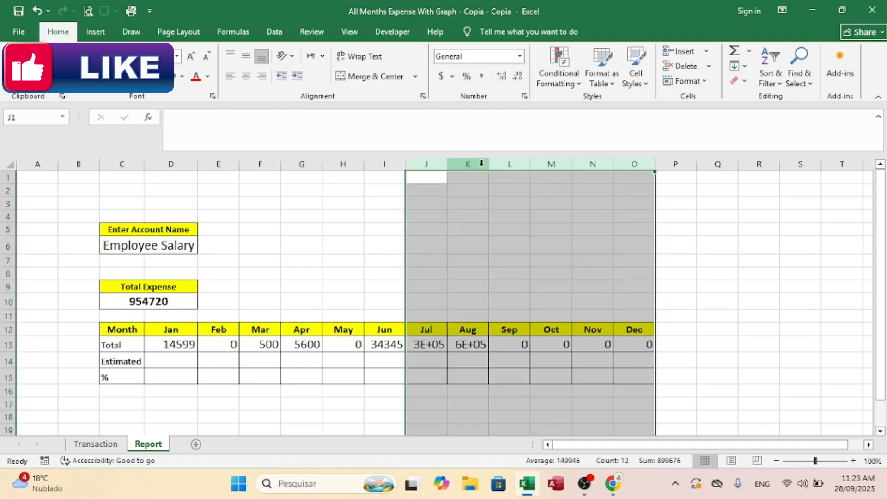
{"action": "double_click", "coordinate": [449, 164]}
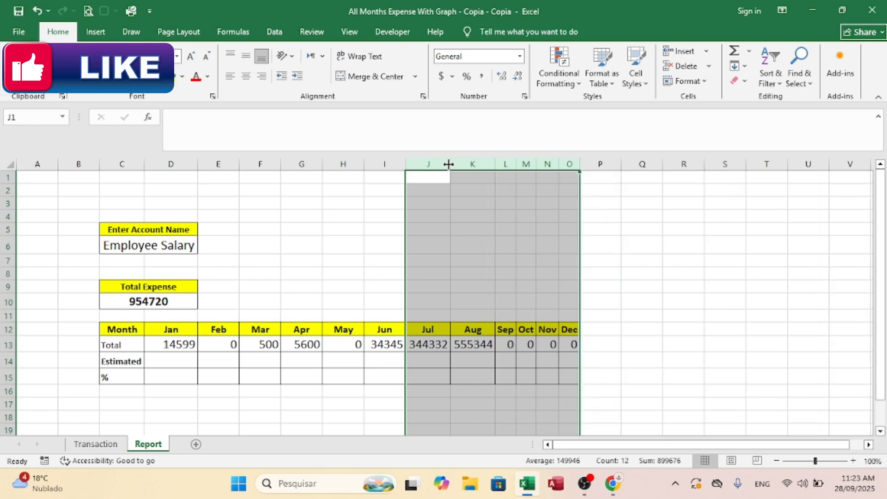
{"action": "left_click", "coordinate": [641, 298]}
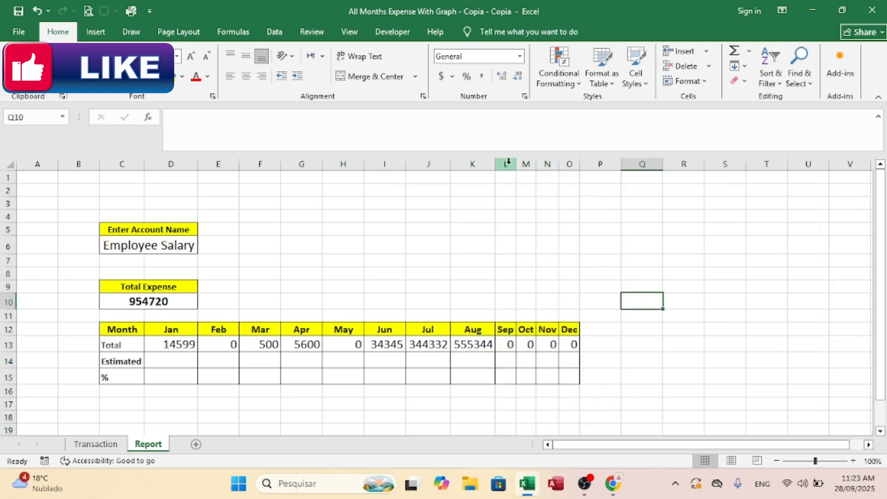
Step: Widen columns L to O on the Report sheet to one equal width for the September to December totals
{"action": "left_click_drag", "start_coordinate": [507, 164], "coordinate": [548, 170]}
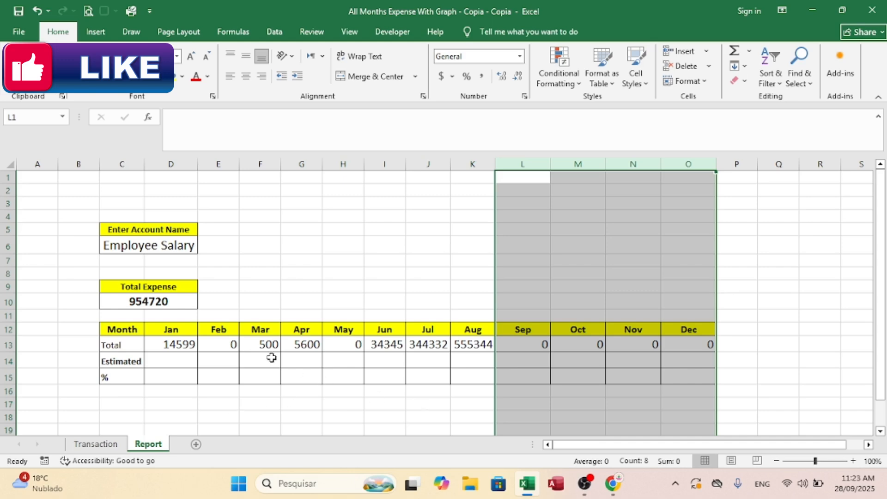
{"action": "left_click", "coordinate": [95, 444]}
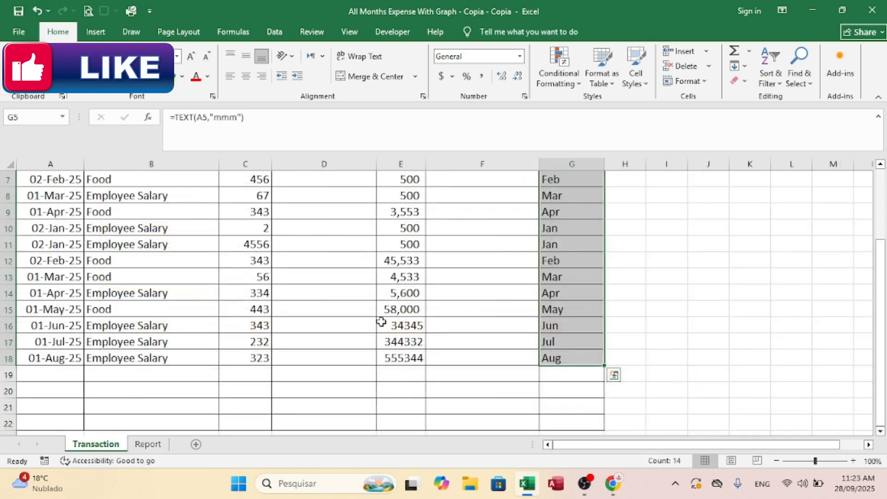
{"action": "left_click", "coordinate": [479, 274]}
{"action": "left_click", "coordinate": [147, 443]}
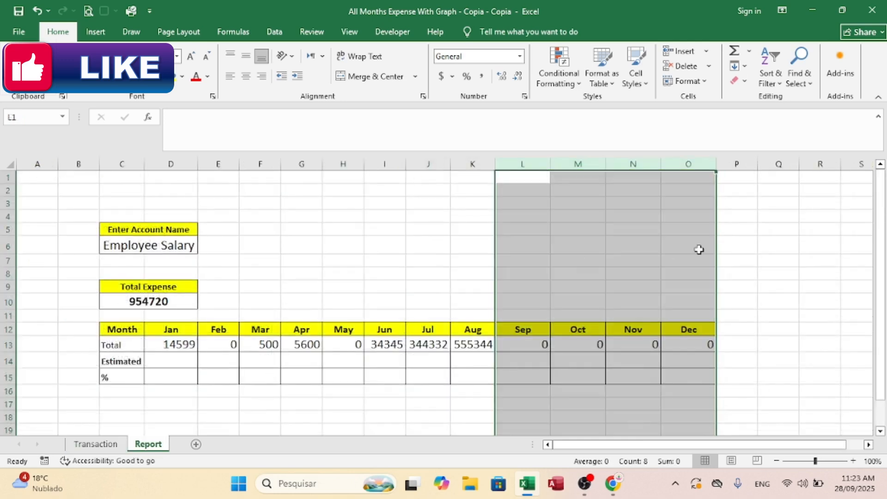
Step: Enter 14500 as the January estimate in cell D14 of the report's Estimated row
{"action": "left_click", "coordinate": [178, 364]}
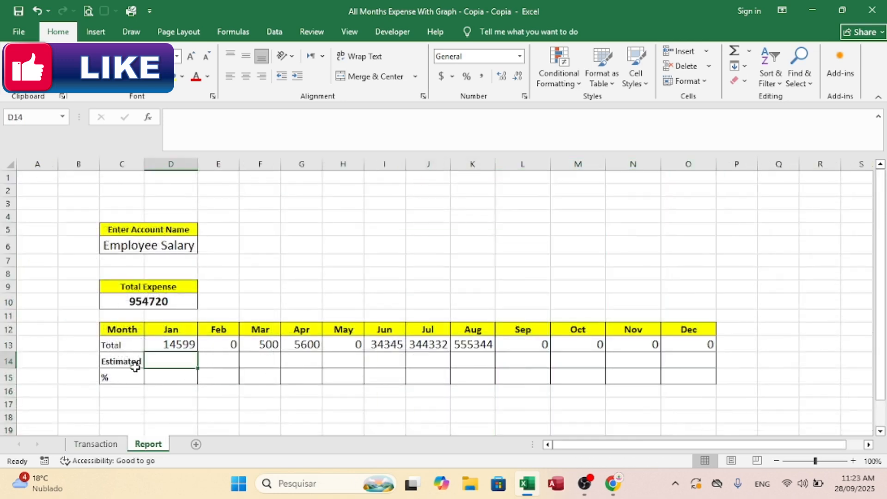
{"action": "left_click", "coordinate": [176, 347]}
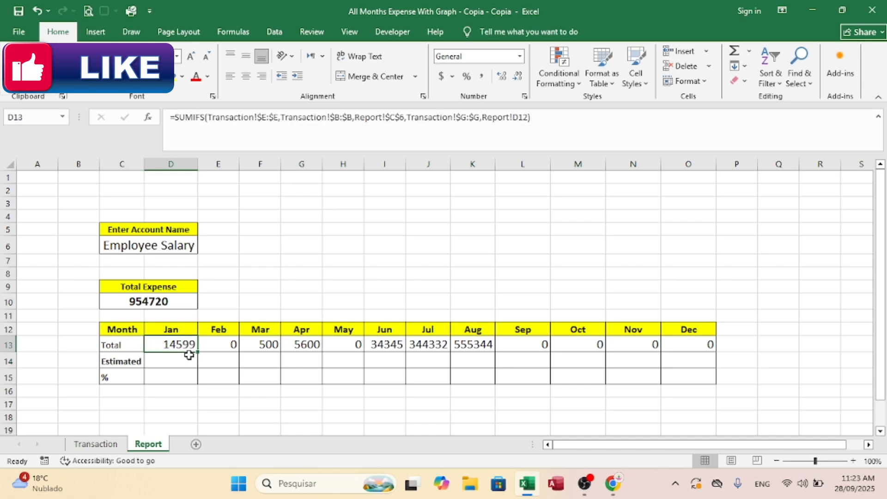
{"action": "left_click", "coordinate": [155, 359]}
{"action": "type", "text": "14"}
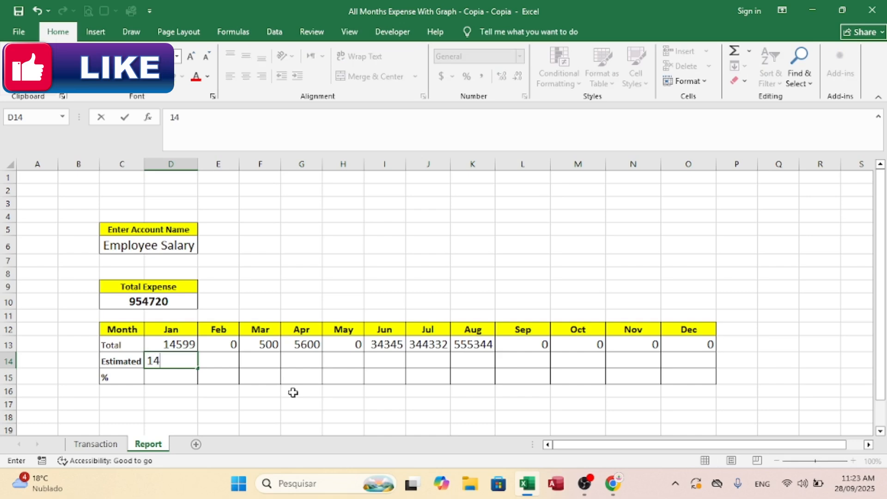
{"action": "type", "text": "500"}
{"action": "key", "text": "Tab"}
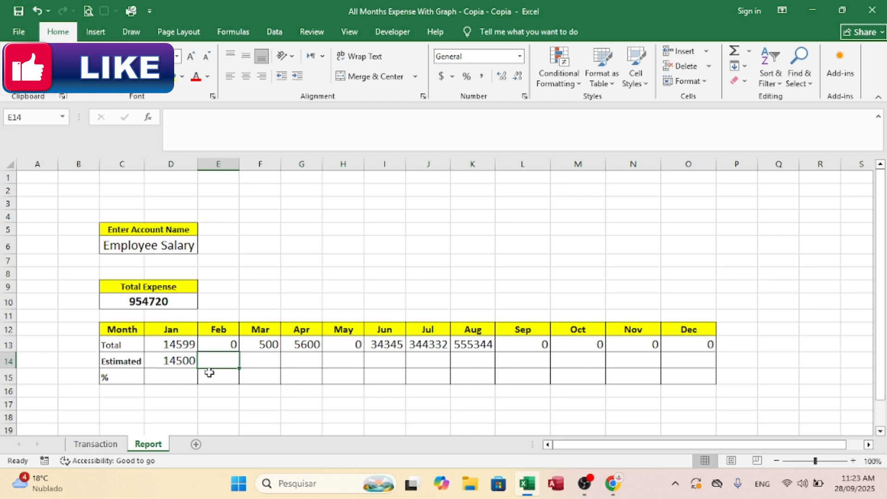
Step: Enter the formula =D13/D14 in D15 to calculate January's total as a percentage of its estimate
{"action": "left_click", "coordinate": [174, 375]}
{"action": "type", "text": "="}
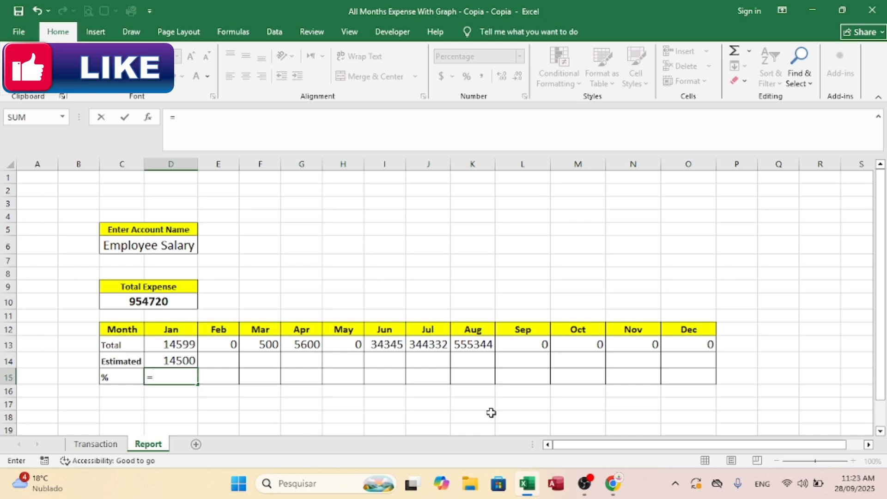
{"action": "key", "text": "Up"}
{"action": "key", "text": "Up"}
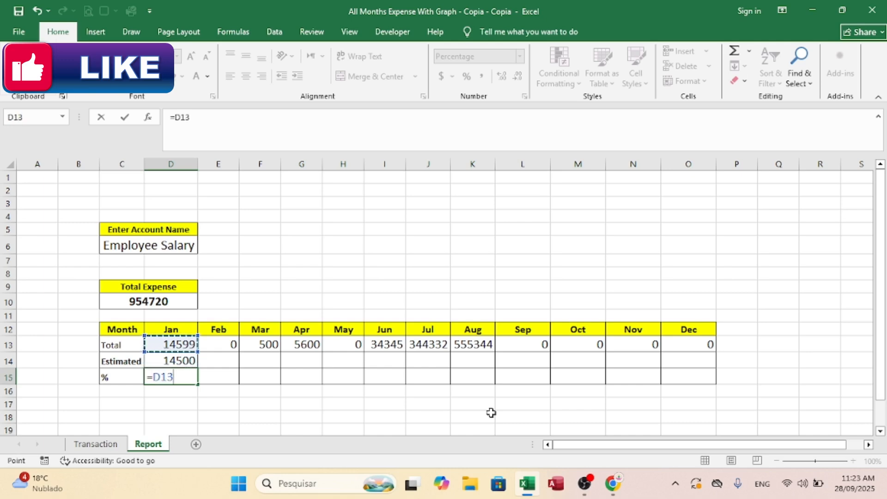
{"action": "type", "text": "/"}
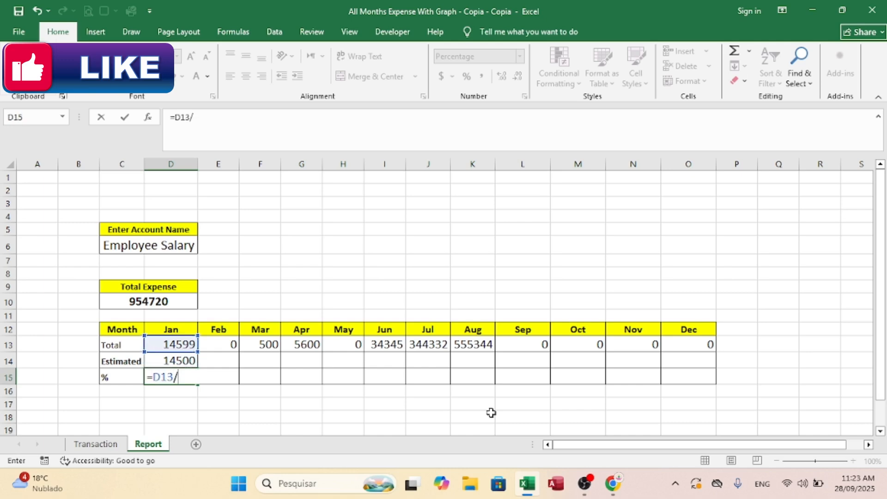
{"action": "key", "text": "Up"}
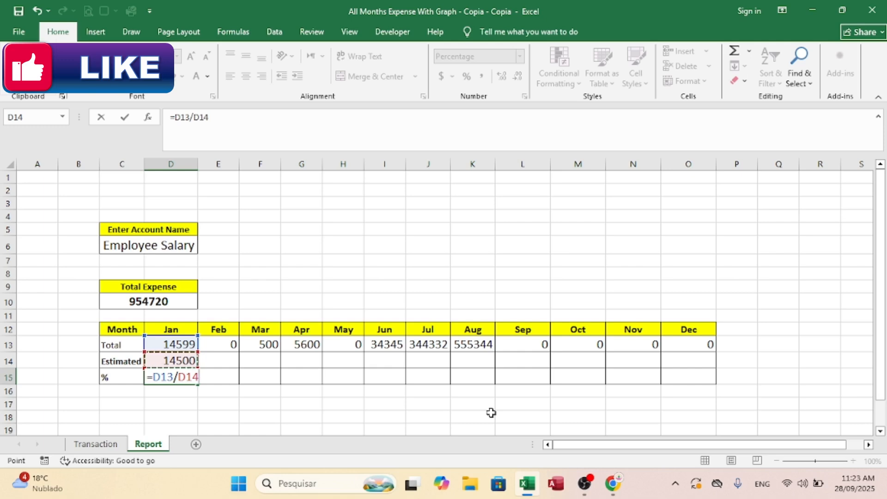
{"action": "key", "text": "Return"}
Step: Fill the percentage formula from D15 across to O15 for December and reduce the row's font size by one step
{"action": "left_click", "coordinate": [181, 365]}
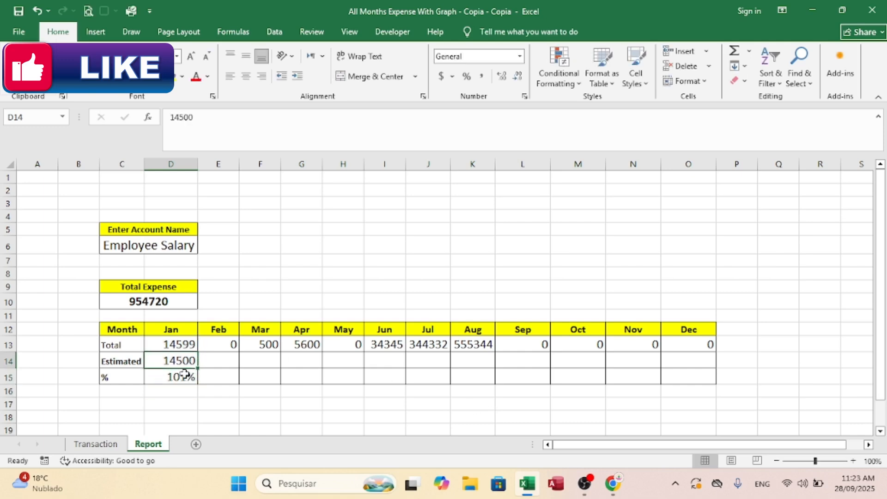
{"action": "left_click", "coordinate": [187, 376]}
{"action": "left_click_drag", "start_coordinate": [199, 385], "coordinate": [703, 412]}
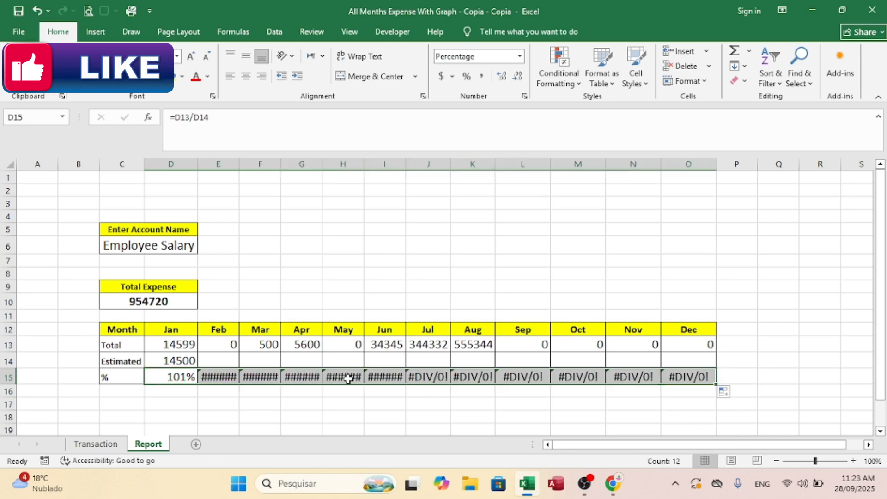
{"action": "left_click", "coordinate": [207, 57]}
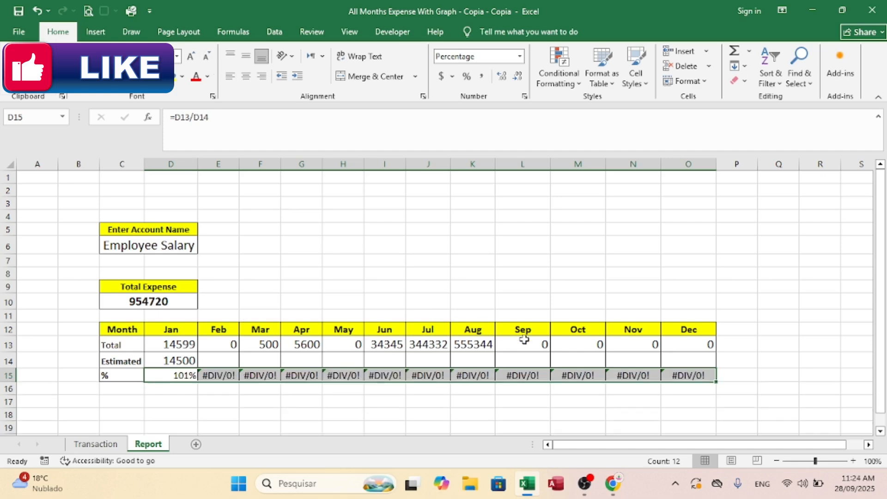
Step: Check the account names on the Transaction sheet and set the report's account name in C6 to food
{"action": "left_click", "coordinate": [220, 360]}
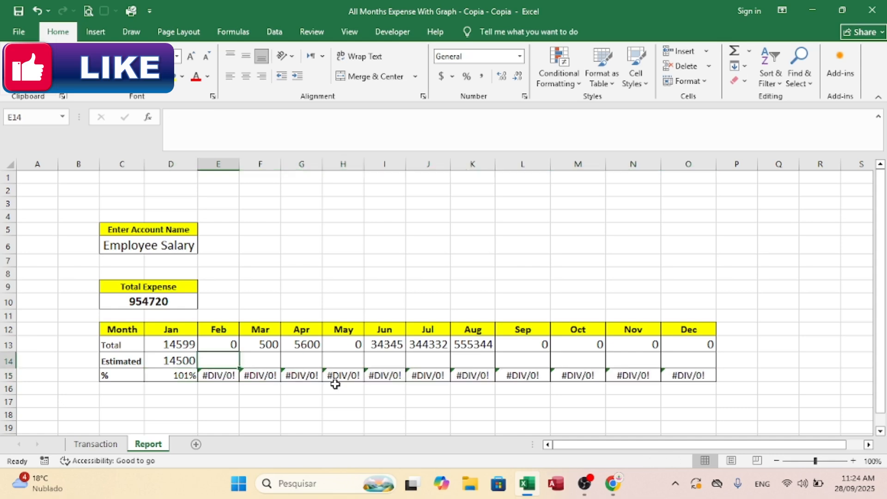
{"action": "left_click", "coordinate": [95, 444]}
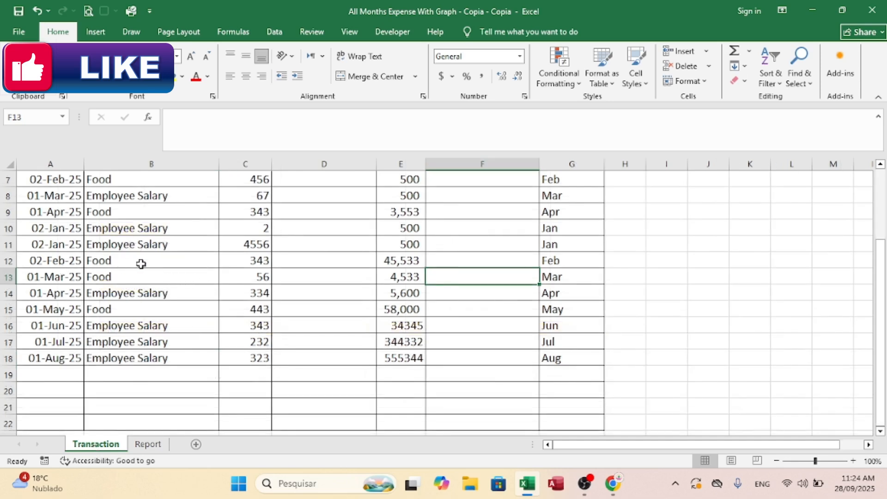
{"action": "left_click", "coordinate": [156, 445]}
{"action": "left_click", "coordinate": [139, 245]}
{"action": "type", "text": "fo"}
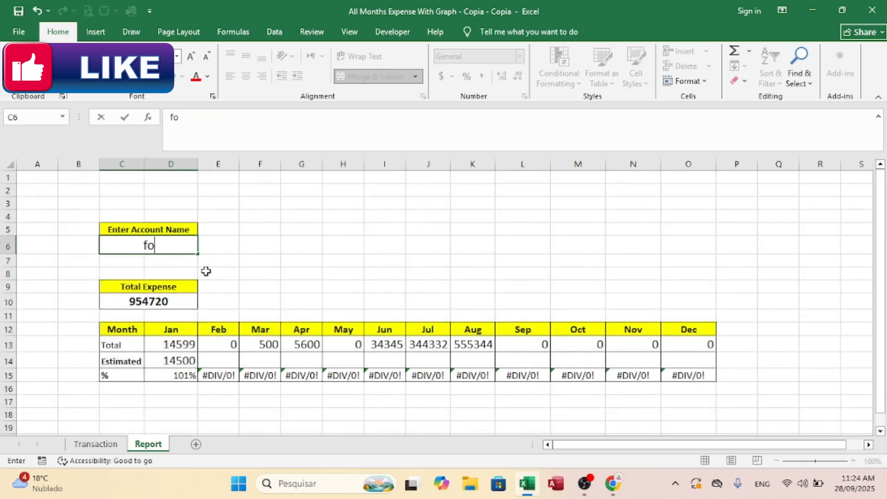
{"action": "type", "text": "od"}
{"action": "key", "text": "Return"}
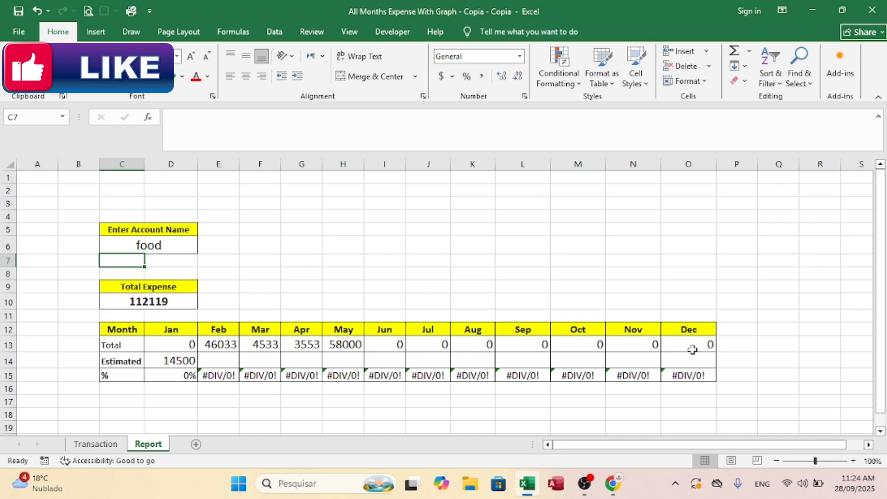
Step: Enter the heading Total in cell P12, beside Dec in the report's month header row
{"action": "left_click_drag", "start_coordinate": [882, 280], "coordinate": [881, 289]}
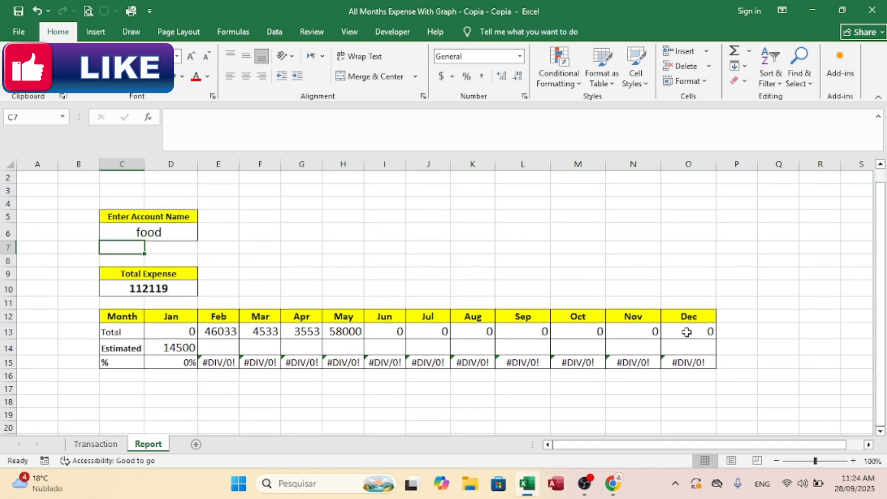
{"action": "left_click", "coordinate": [741, 314]}
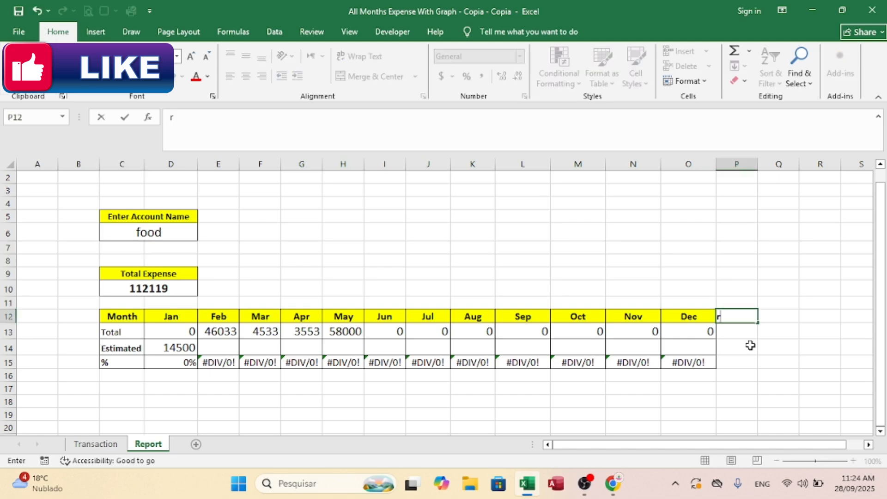
{"action": "key", "text": "BackSpace"}
{"action": "type", "text": "Total"}
{"action": "key", "text": "ctrl+Return"}
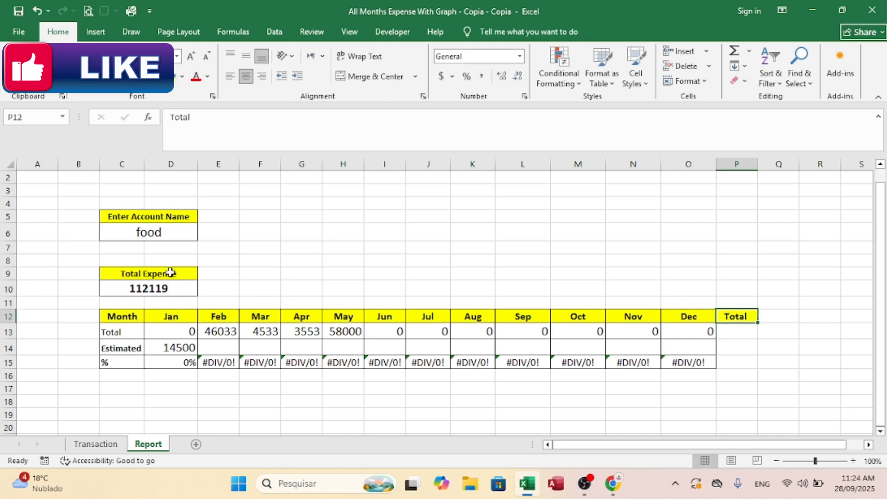
Step: Enter the formula =SUM(D13:O13) in P13 to add up the January to December totals
{"action": "left_click", "coordinate": [748, 333]}
{"action": "type", "text": "=sum("}
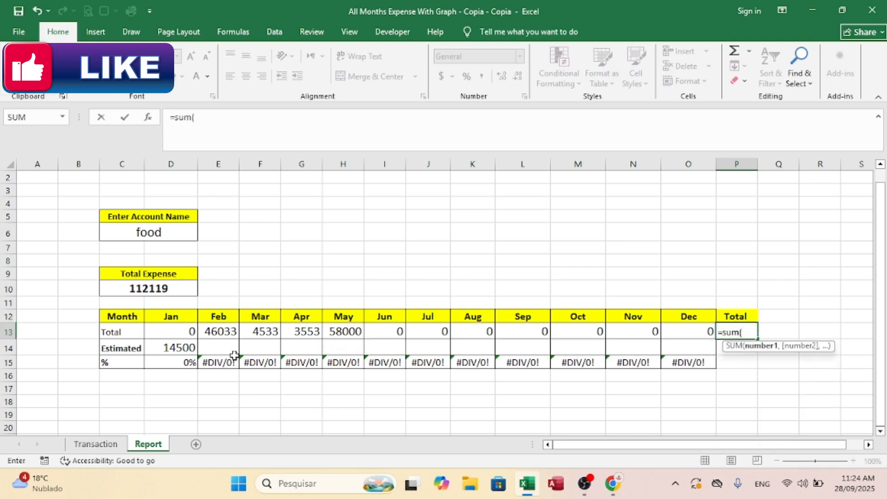
{"action": "left_click_drag", "start_coordinate": [180, 338], "coordinate": [689, 332]}
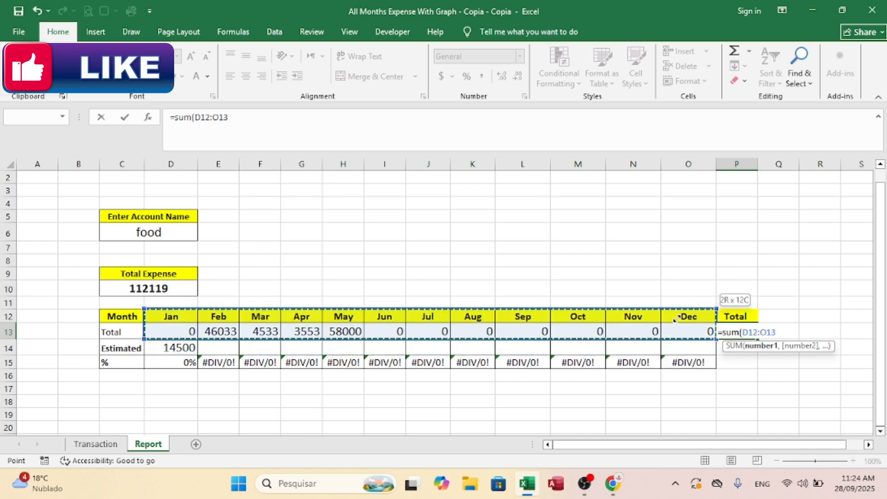
{"action": "key", "text": "Return"}
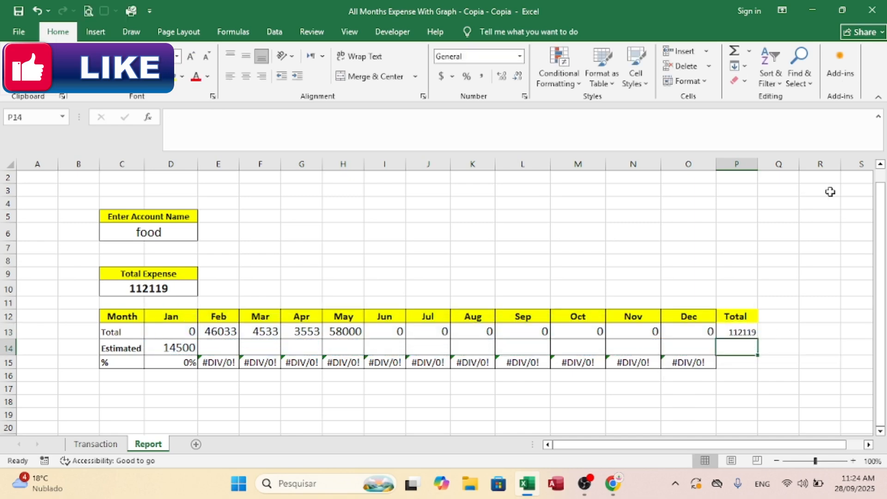
Step: Add borders to the new Total column cells P13:P15 to match the rest of the report table
{"action": "left_click", "coordinate": [733, 314]}
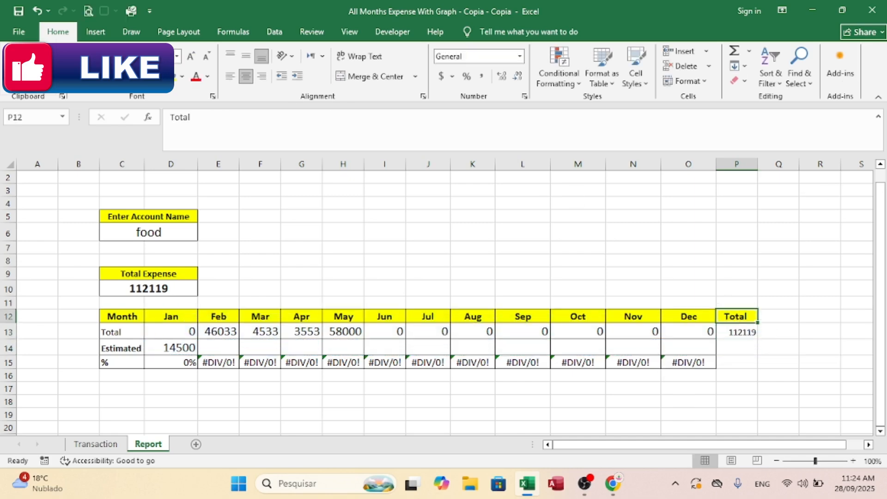
{"action": "left_click_drag", "start_coordinate": [734, 333], "coordinate": [736, 362]}
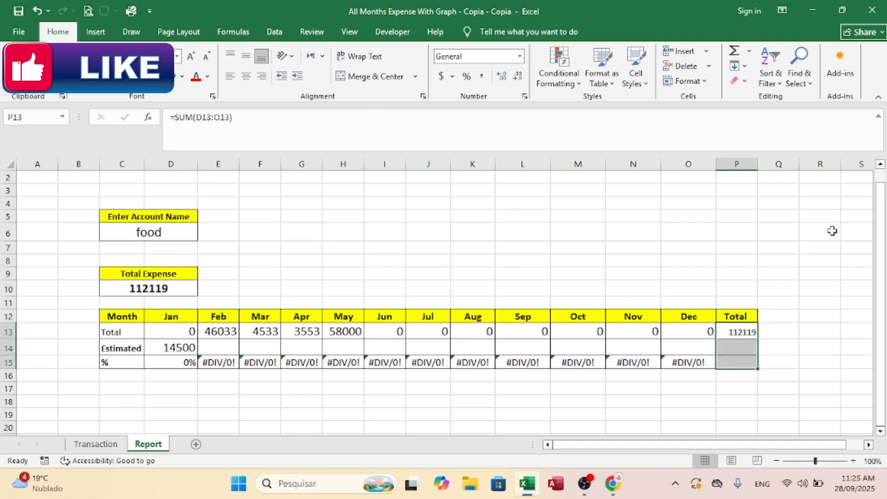
{"action": "left_click_drag", "start_coordinate": [881, 237], "coordinate": [882, 238]}
{"action": "left_click", "coordinate": [219, 407]}
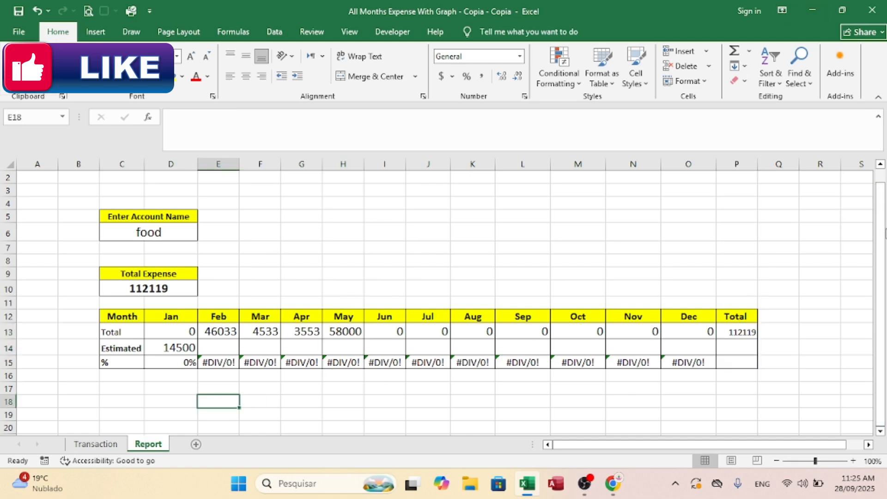
Step: Insert a 2-D clustered column chart from the monthly totals D13:O13 and move it below the report table
{"action": "scroll", "coordinate": [549, 341], "scroll_direction": "down", "scroll_amount": 3}
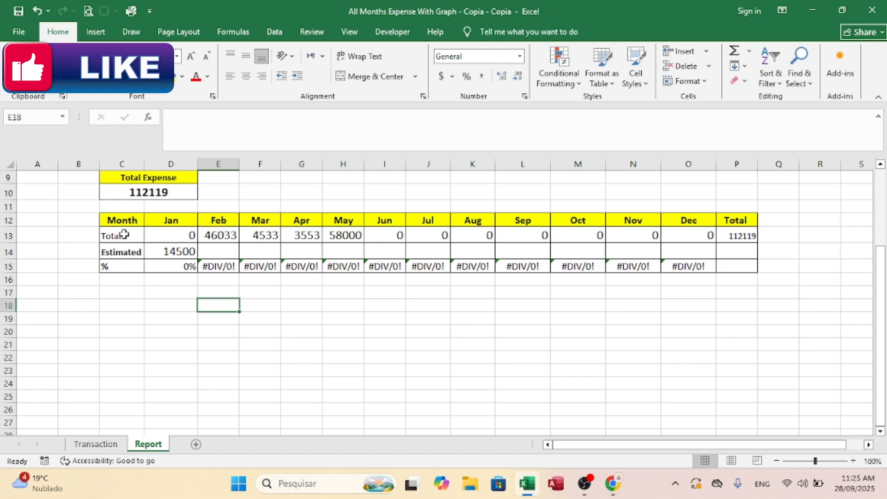
{"action": "left_click_drag", "start_coordinate": [125, 234], "coordinate": [457, 254]}
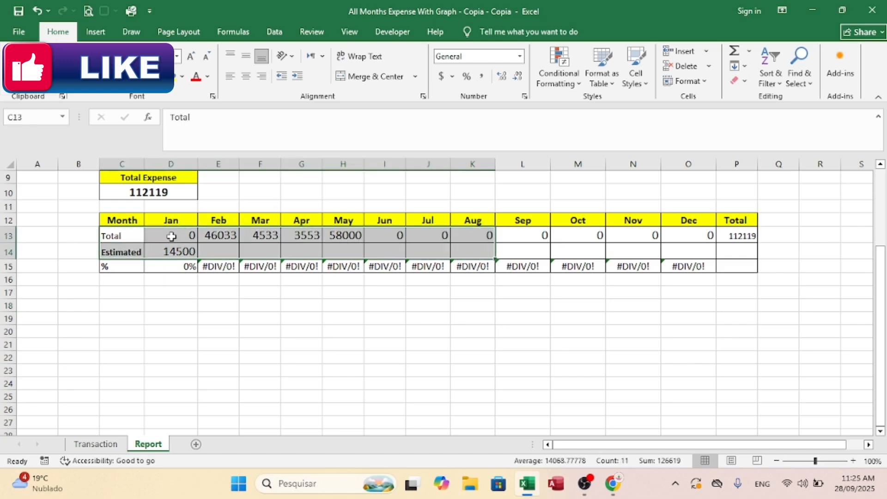
{"action": "left_click_drag", "start_coordinate": [173, 234], "coordinate": [703, 232]}
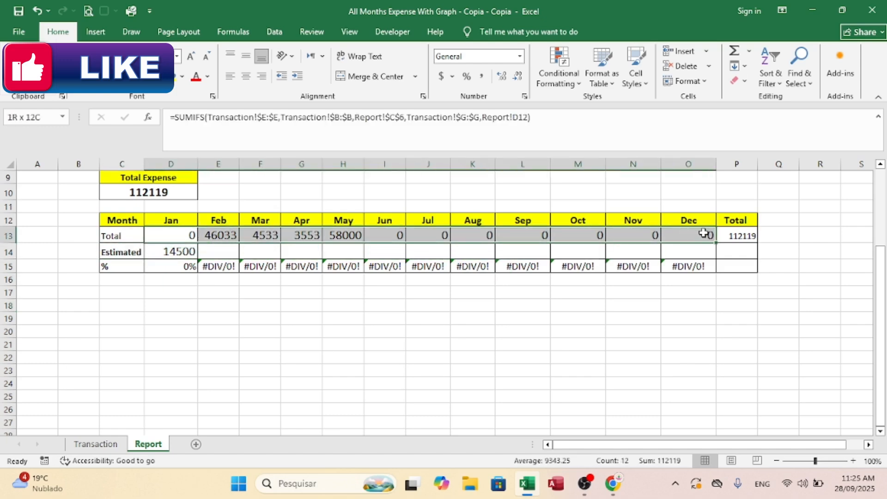
{"action": "left_click", "coordinate": [95, 31]}
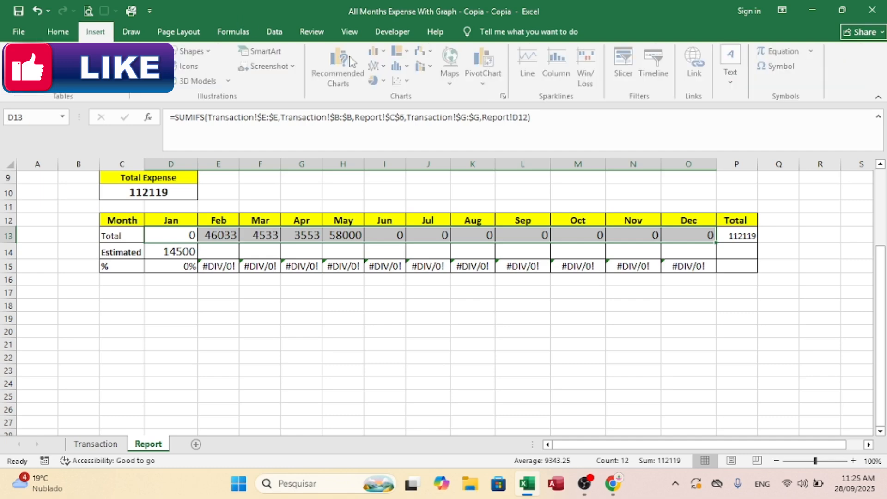
{"action": "left_click", "coordinate": [391, 53]}
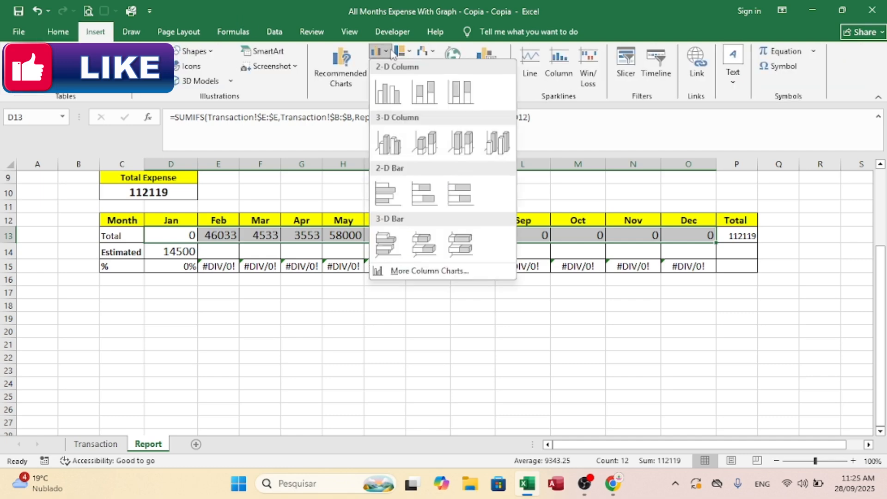
{"action": "left_click", "coordinate": [391, 91]}
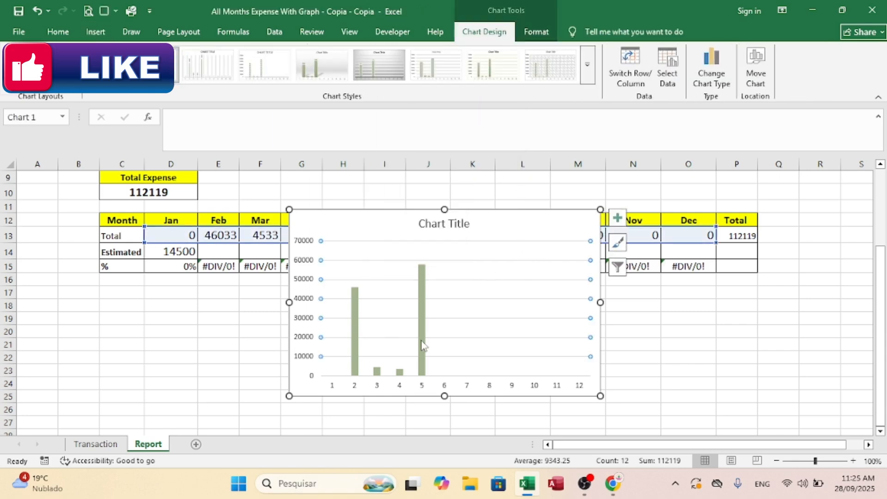
{"action": "left_click_drag", "start_coordinate": [513, 220], "coordinate": [373, 302]}
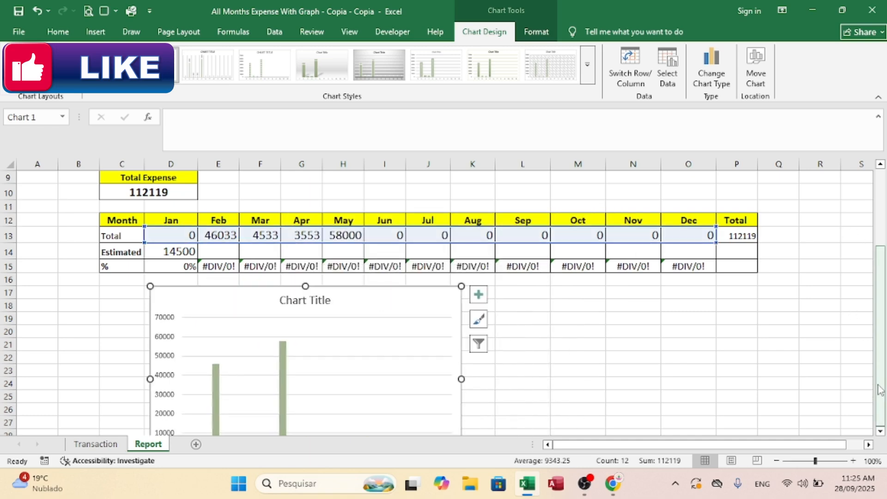
{"action": "scroll", "coordinate": [479, 339], "scroll_direction": "down", "scroll_amount": 2}
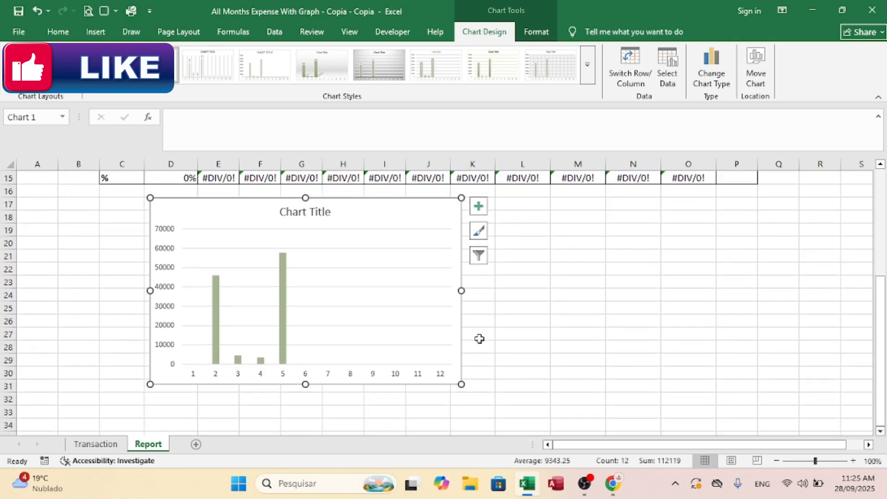
Step: Auto-hide the ribbon and widen the chart so it extends across to the Total column
{"action": "left_click", "coordinate": [782, 10]}
{"action": "left_click", "coordinate": [787, 34]}
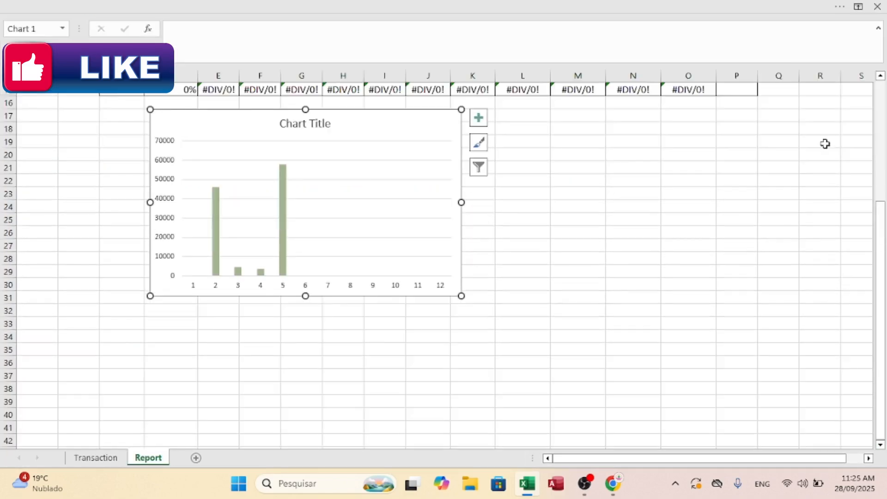
{"action": "left_click_drag", "start_coordinate": [881, 272], "coordinate": [884, 226]}
{"action": "left_click_drag", "start_coordinate": [461, 303], "coordinate": [755, 304]}
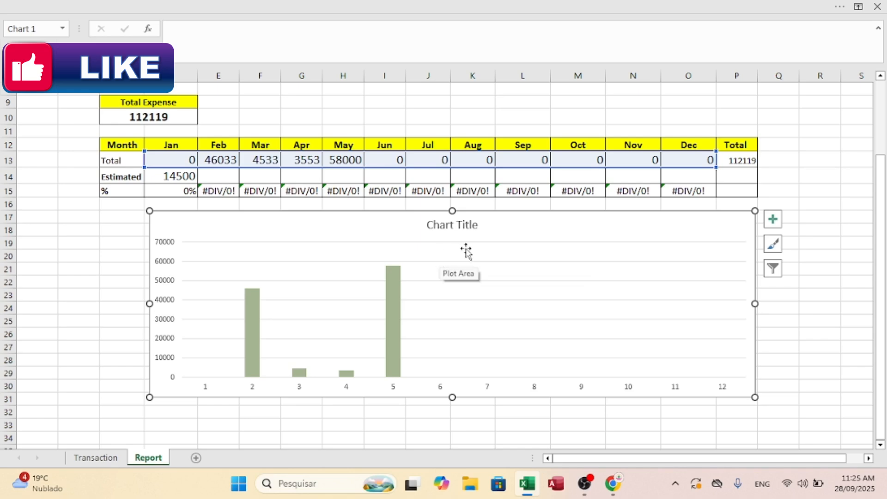
Step: Copy the month names in D12:O12 and paste them into the chart as its horizontal axis labels
{"action": "left_click", "coordinate": [69, 217]}
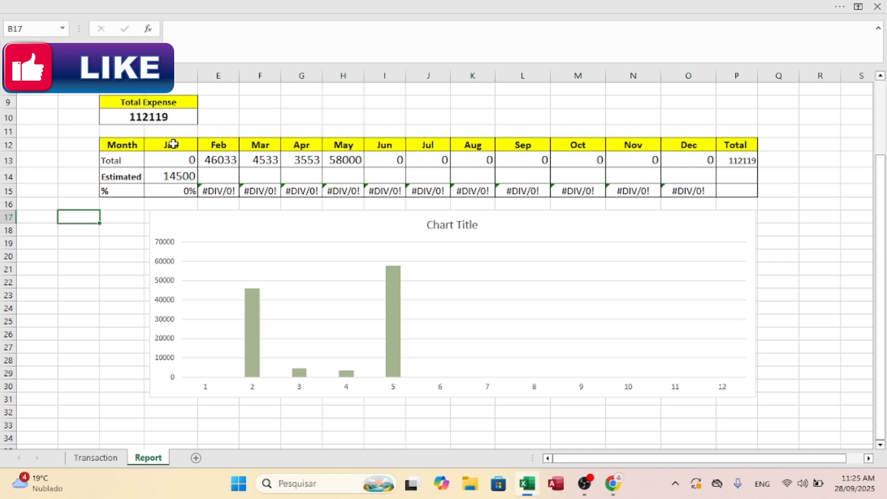
{"action": "left_click_drag", "start_coordinate": [172, 144], "coordinate": [707, 145]}
{"action": "left_click", "coordinate": [367, 236]}
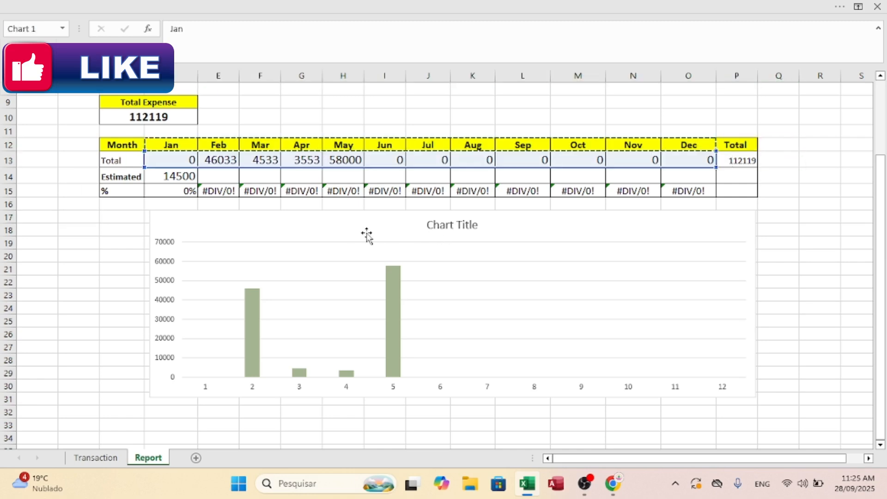
{"action": "key", "text": "ctrl+v"}
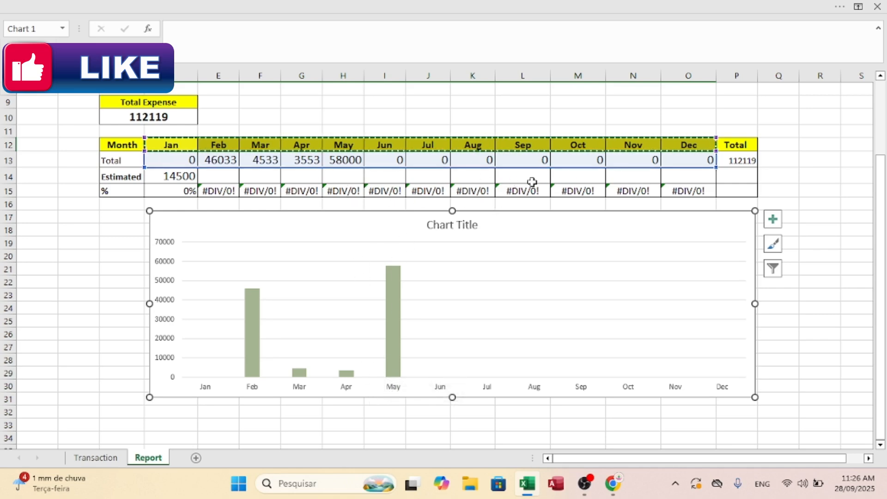
Step: Copy the monthly totals in D13:O13, paste them into the chart as a second column series, and clear the copy selection
{"action": "left_click", "coordinate": [189, 162]}
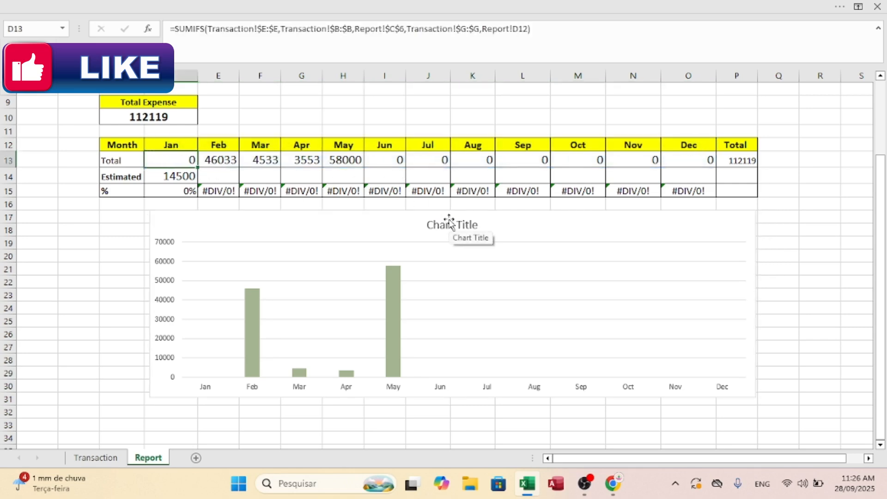
{"action": "left_click", "coordinate": [85, 199]}
{"action": "left_click", "coordinate": [183, 160]}
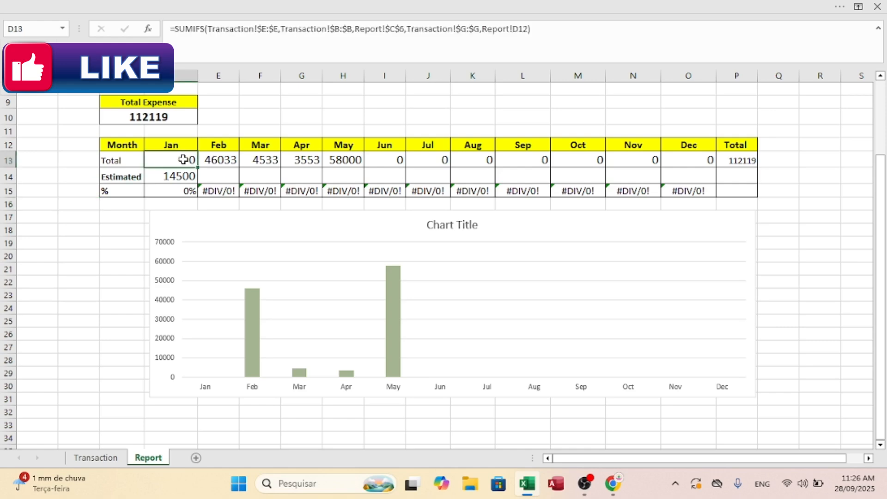
{"action": "left_click_drag", "start_coordinate": [179, 160], "coordinate": [693, 159]}
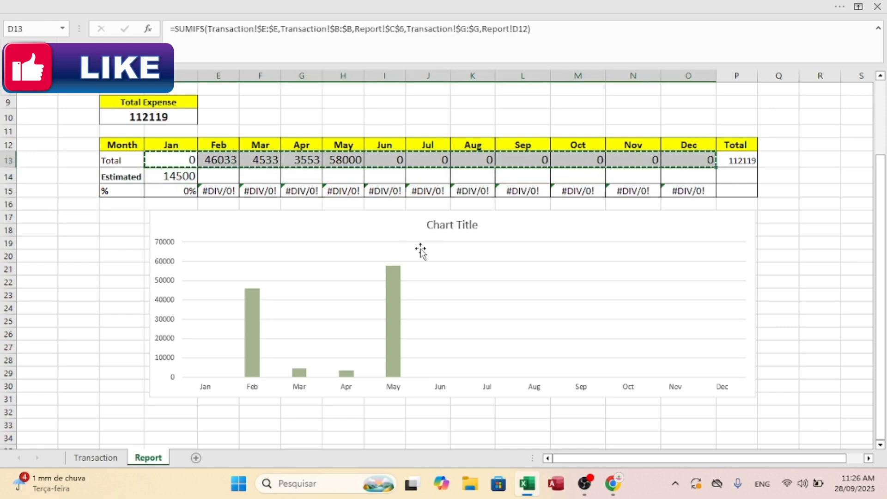
{"action": "left_click", "coordinate": [393, 235]}
{"action": "key", "text": "ctrl+v"}
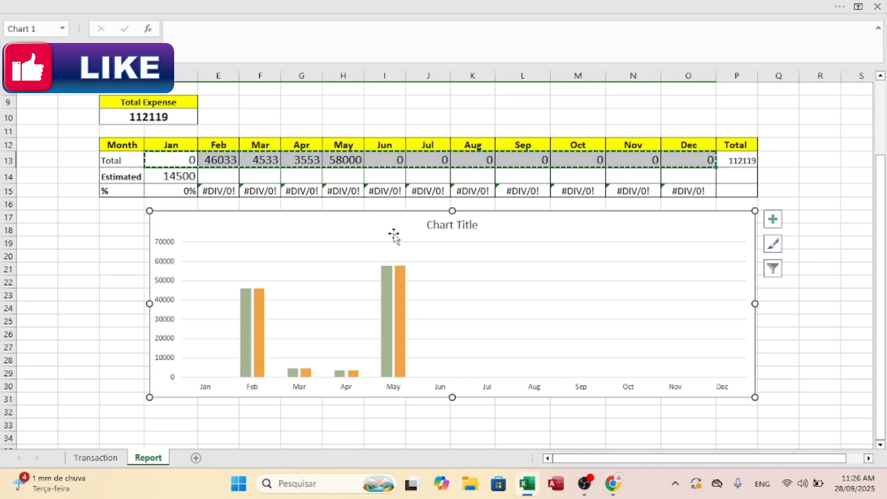
{"action": "mouse_move", "coordinate": [400, 312]}
{"action": "left_click", "coordinate": [110, 232]}
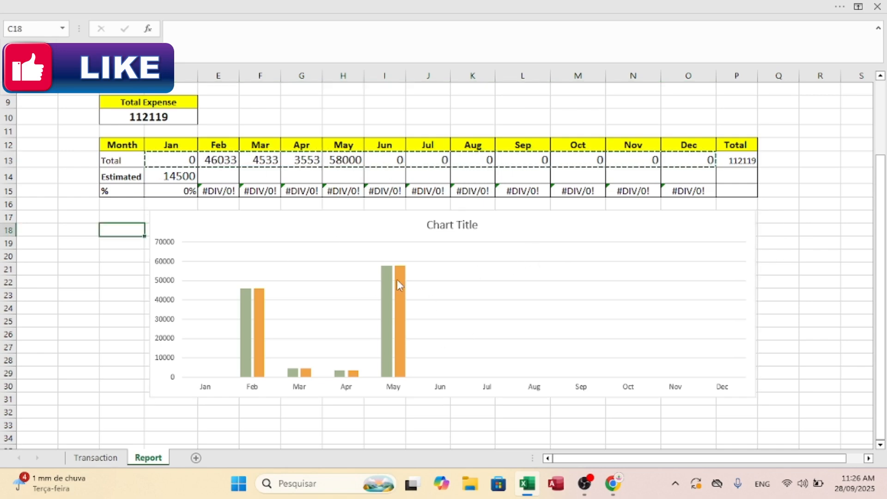
{"action": "mouse_move", "coordinate": [402, 289]}
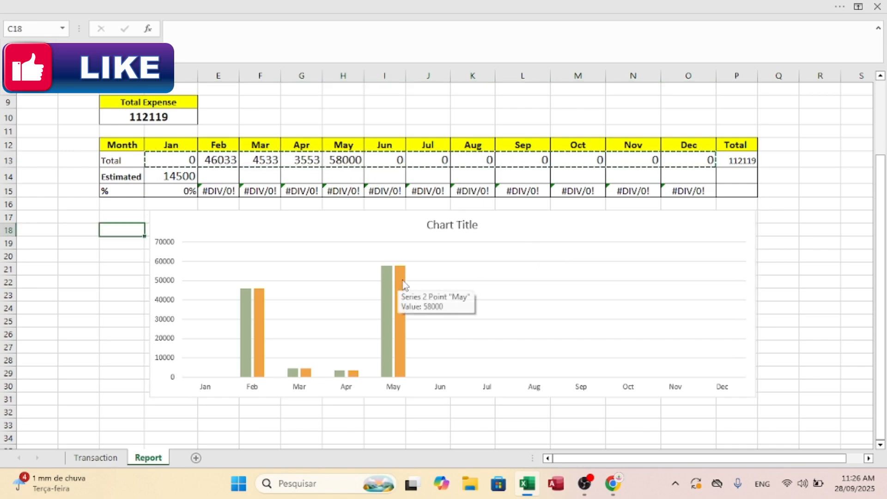
{"action": "left_click", "coordinate": [817, 231]}
{"action": "key", "text": "ctrl+Up"}
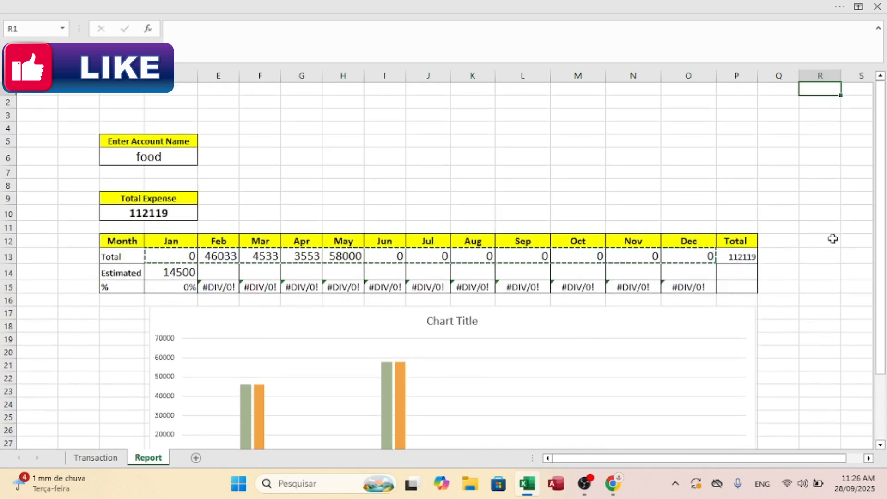
{"action": "key", "text": "Escape"}
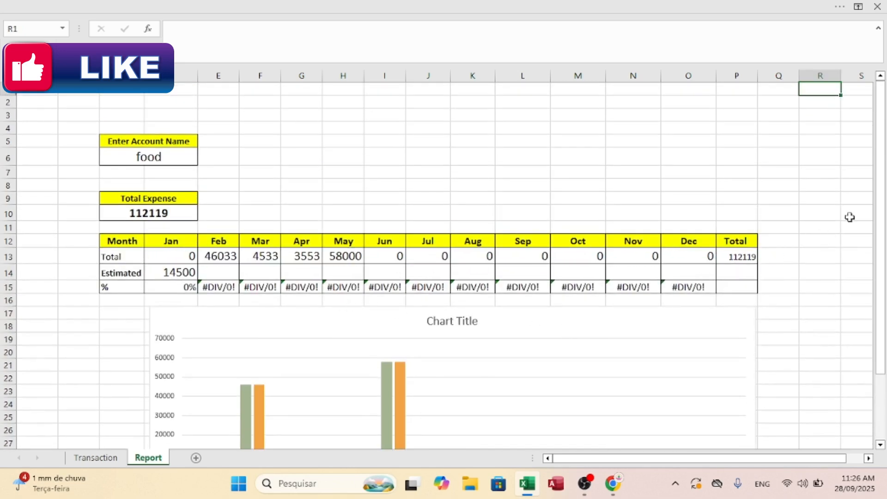
Step: Select the orange second column series in the chart and restore the full ribbon display
{"action": "left_click_drag", "start_coordinate": [882, 201], "coordinate": [882, 268]}
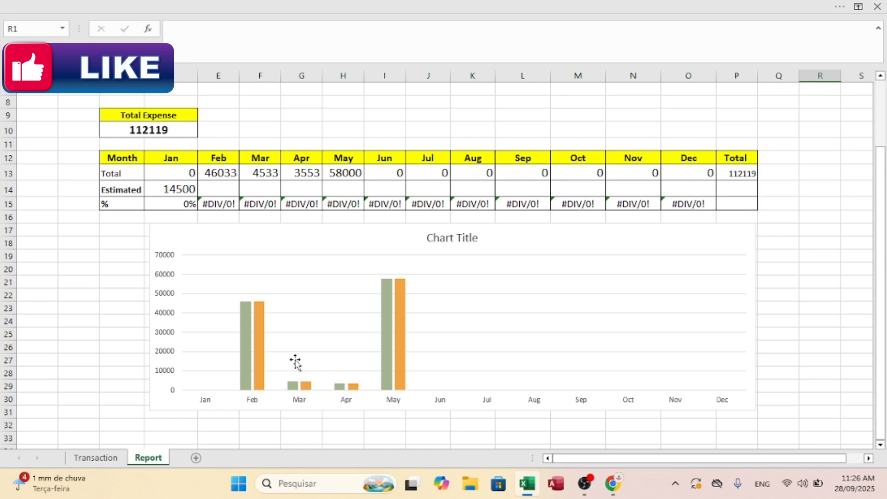
{"action": "left_click", "coordinate": [403, 300]}
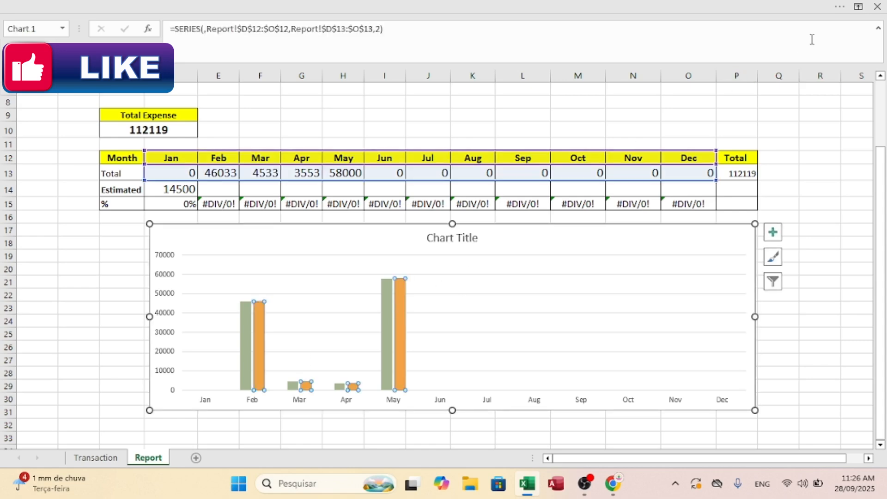
{"action": "left_click", "coordinate": [859, 7]}
{"action": "left_click", "coordinate": [790, 98]}
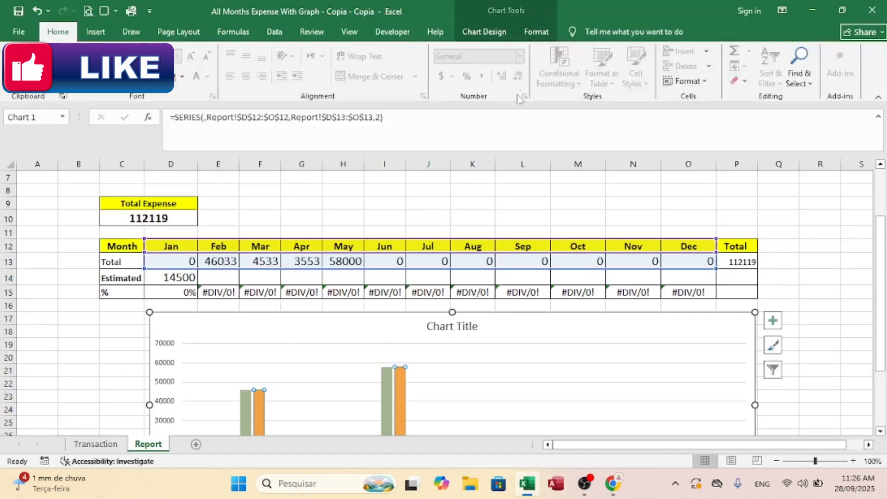
Step: Add data labels to the orange column series in the Outside End position and deselect the chart
{"action": "left_click", "coordinate": [488, 34]}
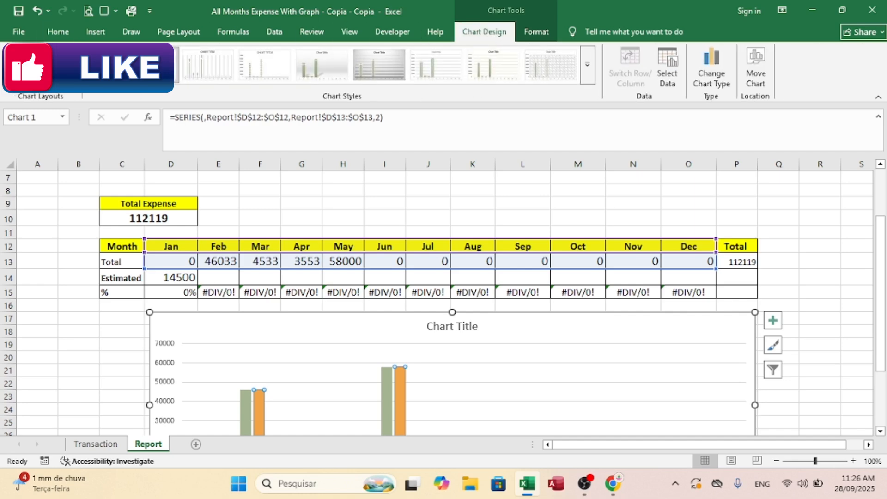
{"action": "left_click", "coordinate": [18, 70]}
{"action": "mouse_move", "coordinate": [46, 144]}
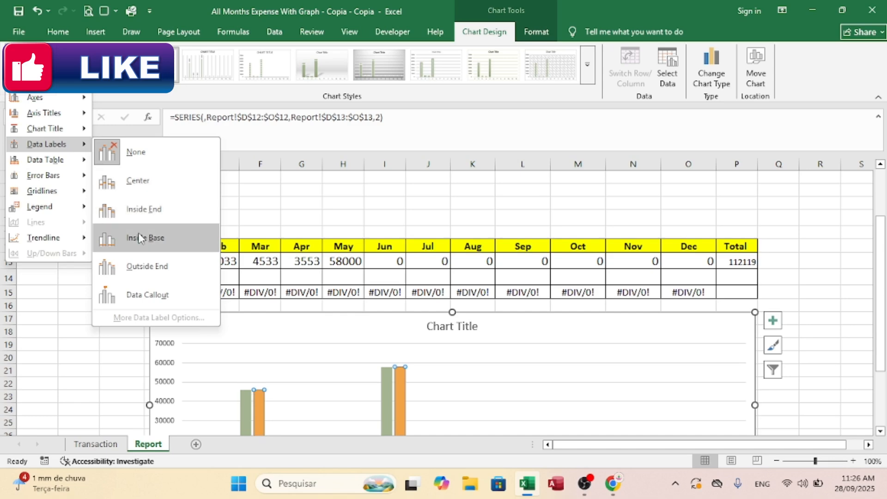
{"action": "left_click_drag", "start_coordinate": [882, 229], "coordinate": [882, 277]}
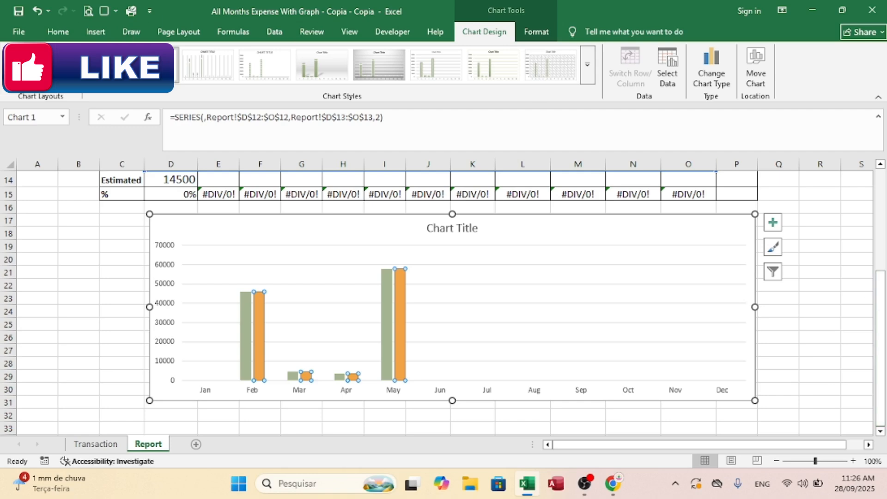
{"action": "left_click", "coordinate": [61, 70]}
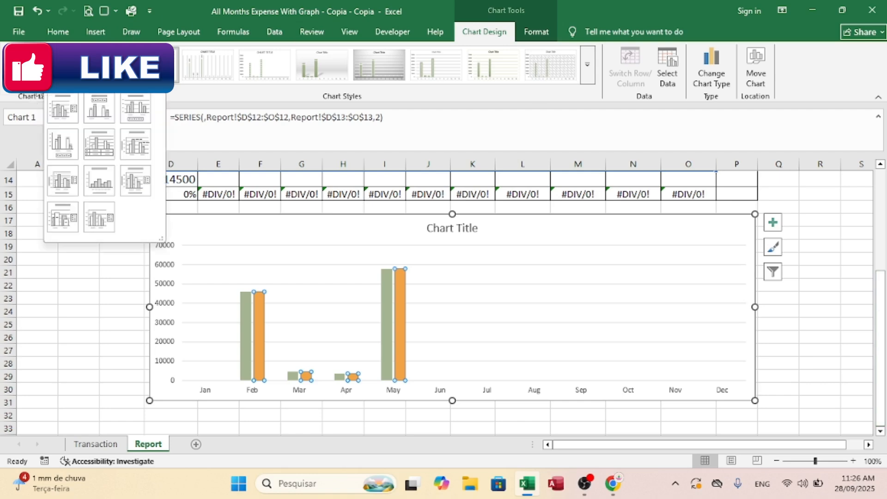
{"action": "left_click", "coordinate": [18, 70]}
{"action": "mouse_move", "coordinate": [53, 162]}
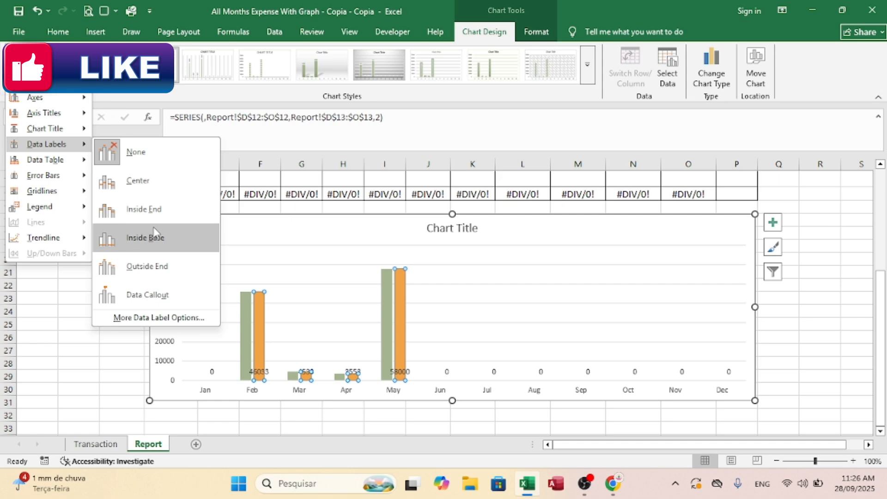
{"action": "left_click", "coordinate": [149, 267]}
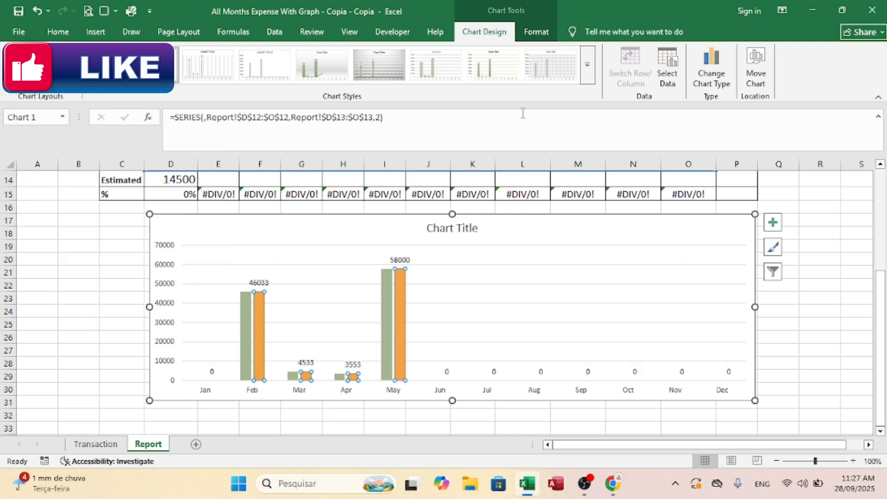
{"action": "left_click_drag", "start_coordinate": [882, 277], "coordinate": [882, 298]}
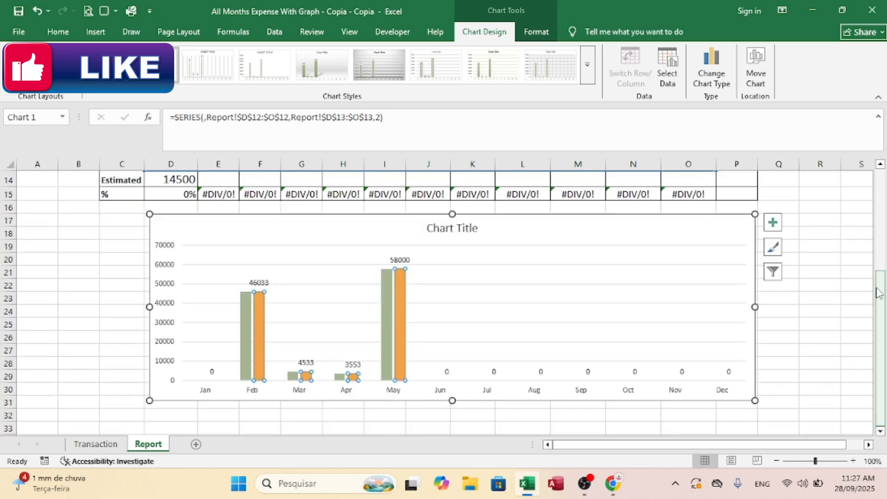
{"action": "left_click", "coordinate": [850, 298]}
{"action": "left_click", "coordinate": [817, 326]}
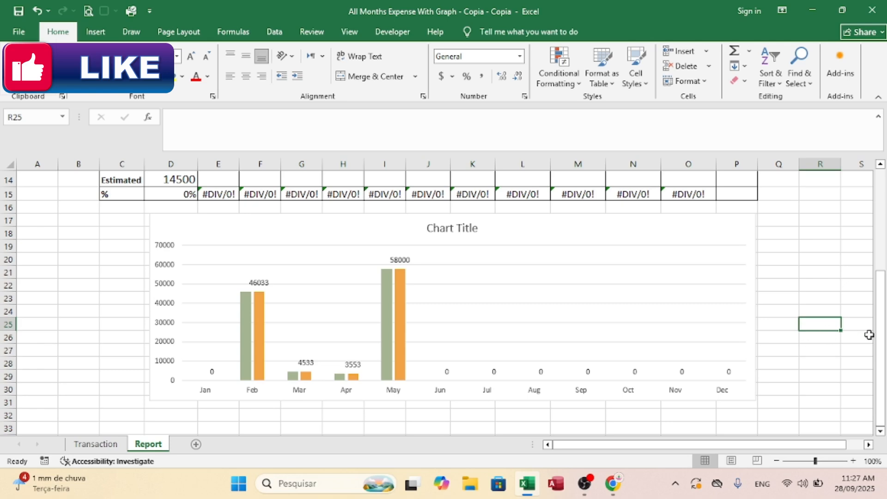
Step: Replace the chart's placeholder title with "Monthly Expense"
{"action": "left_click_drag", "start_coordinate": [881, 336], "coordinate": [880, 298]}
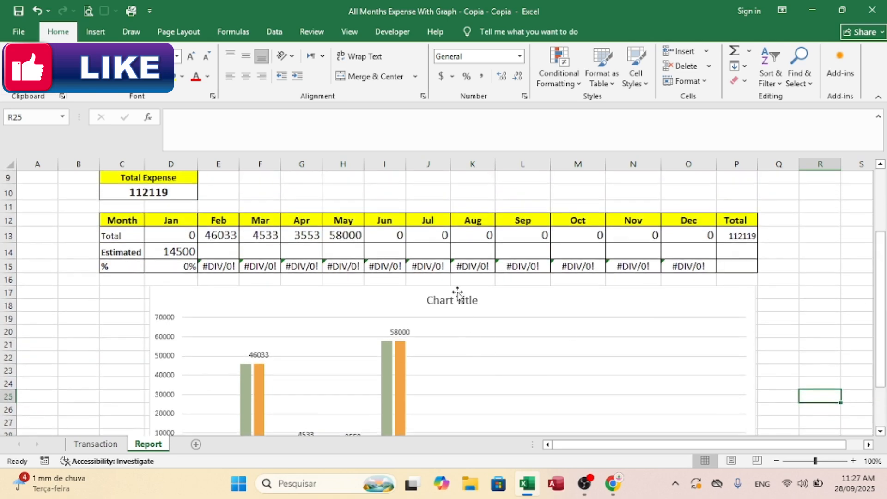
{"action": "left_click", "coordinate": [457, 294]}
{"action": "left_click_drag", "start_coordinate": [478, 300], "coordinate": [413, 295]}
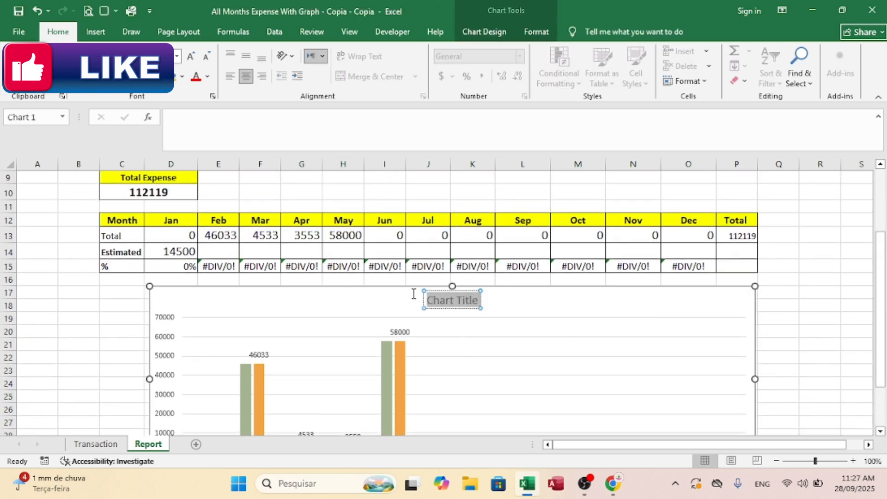
{"action": "type", "text": "E"}
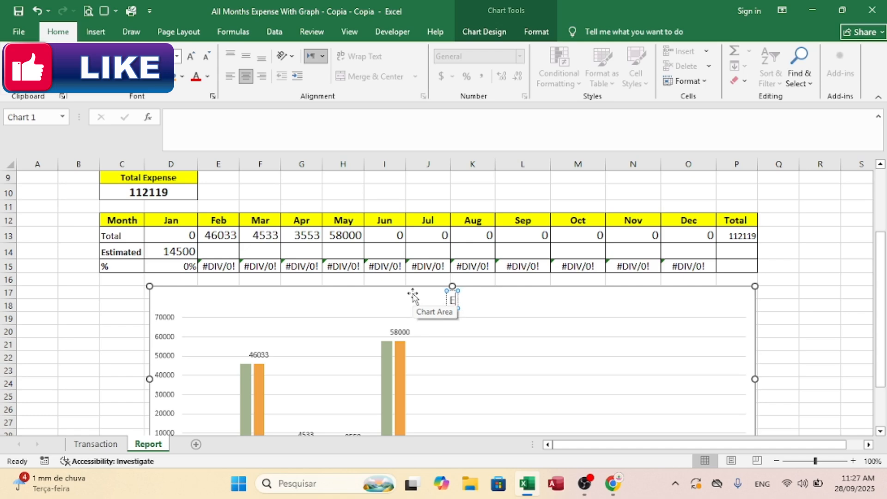
{"action": "key", "text": "BackSpace"}
{"action": "type", "text": "Month"}
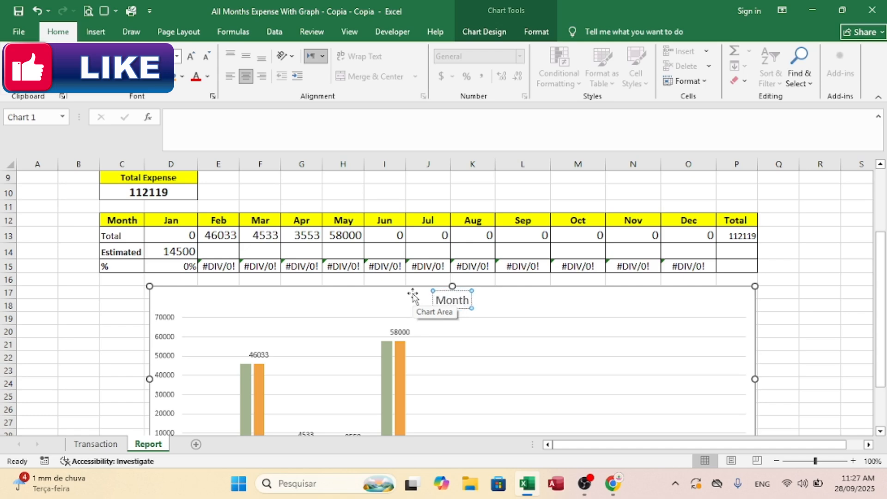
{"action": "type", "text": "ly Expense"}
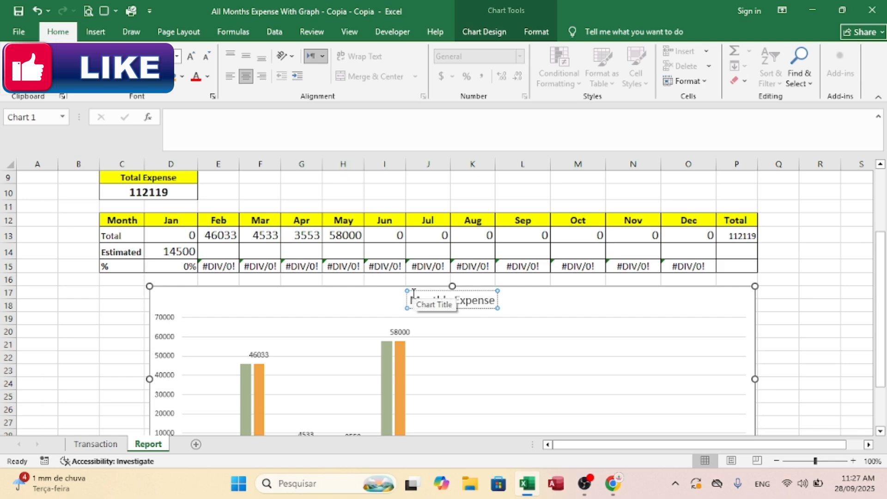
{"action": "key", "text": "BackSpace"}
{"action": "key", "text": "BackSpace"}
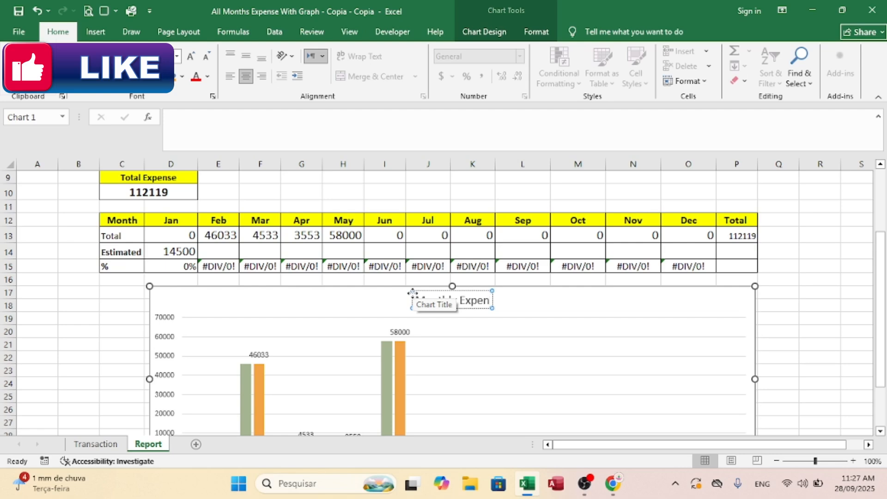
{"action": "type", "text": "se"}
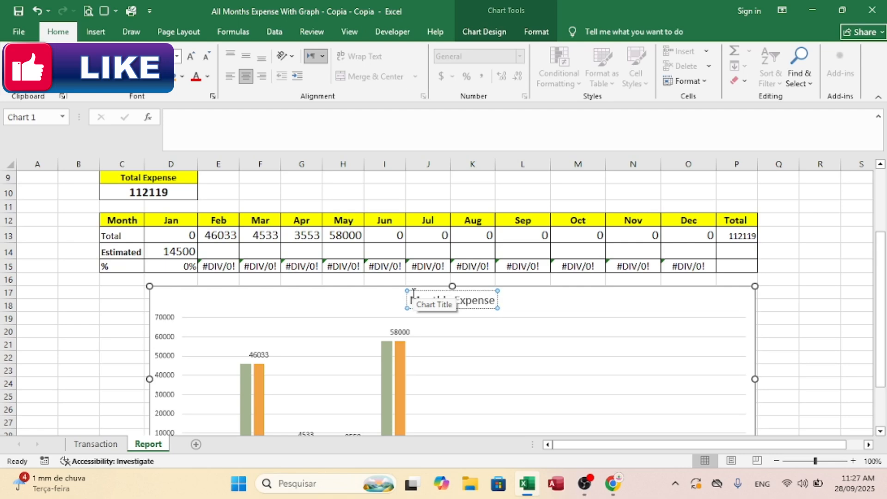
{"action": "left_click", "coordinate": [812, 279]}
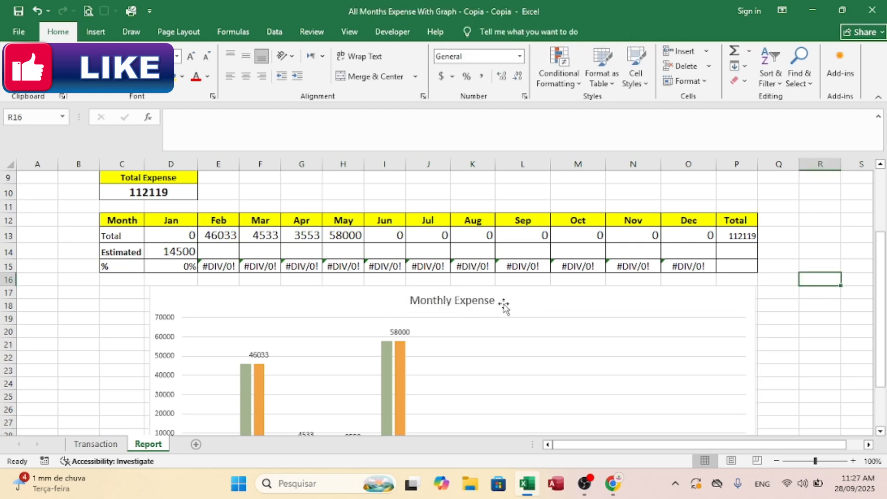
Step: Make the chart title bold
{"action": "left_click", "coordinate": [484, 303]}
{"action": "key", "text": "ctrl+b"}
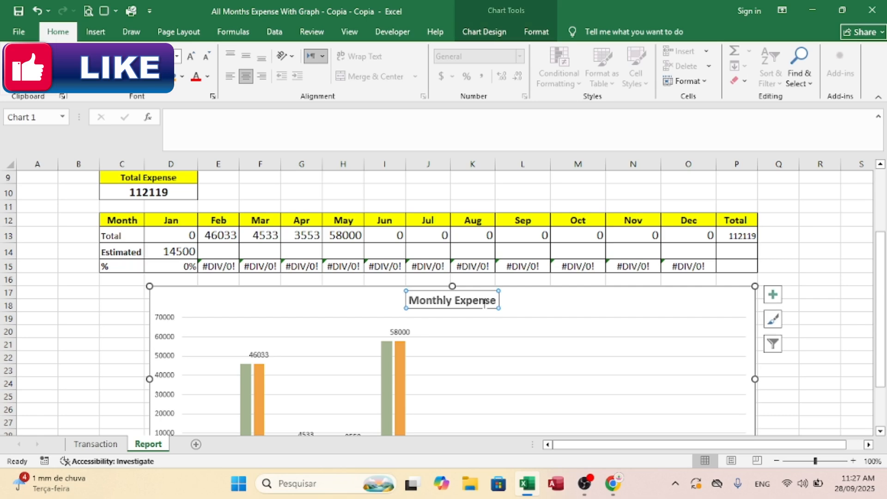
{"action": "left_click", "coordinate": [778, 281]}
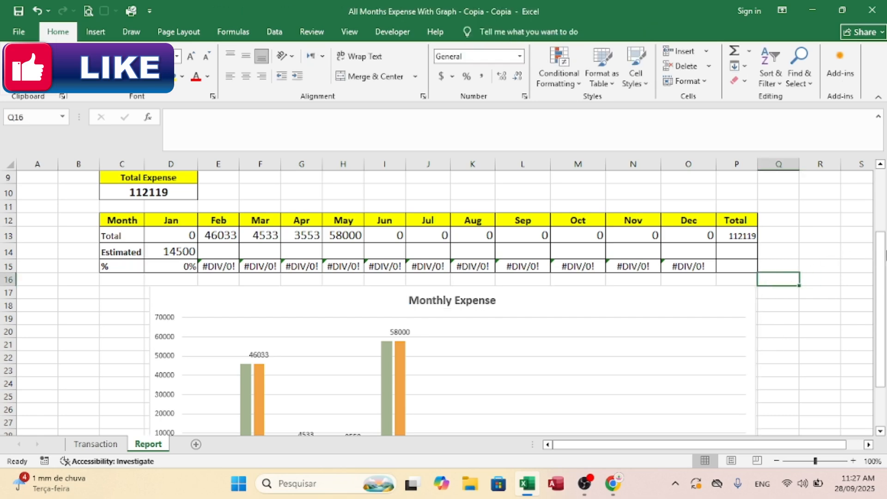
Step: Apply an outer offset shadow effect to the whole chart area
{"action": "left_click_drag", "start_coordinate": [882, 254], "coordinate": [882, 295]}
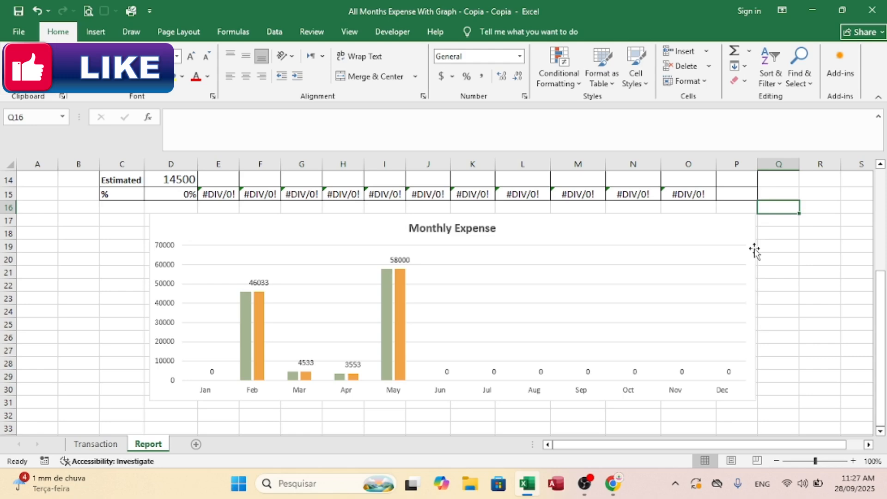
{"action": "left_click", "coordinate": [697, 247]}
{"action": "left_click", "coordinate": [785, 259]}
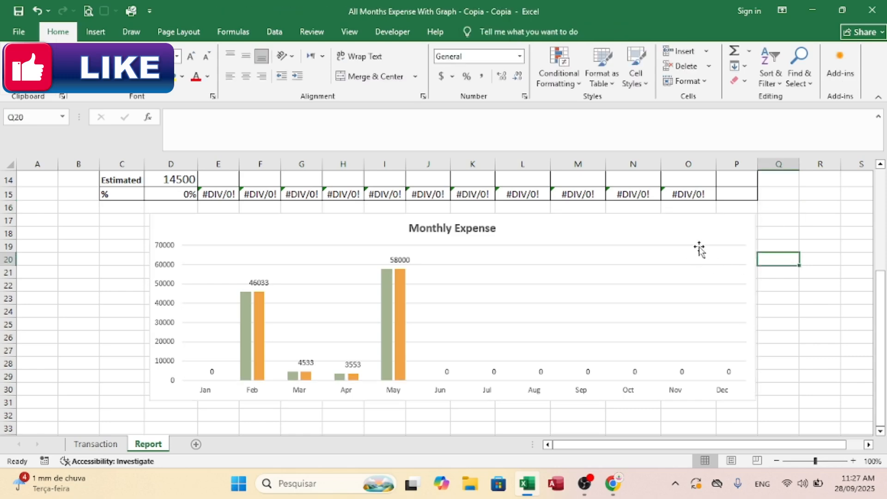
{"action": "left_click", "coordinate": [704, 222]}
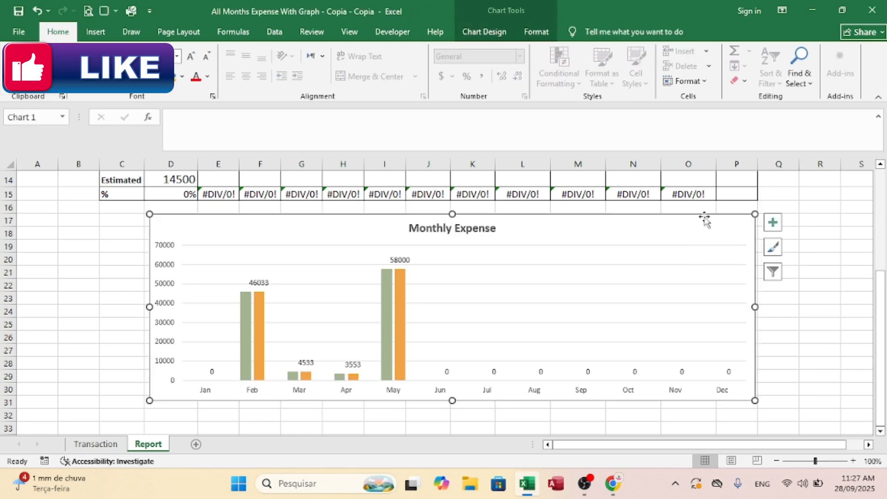
{"action": "left_click", "coordinate": [552, 30]}
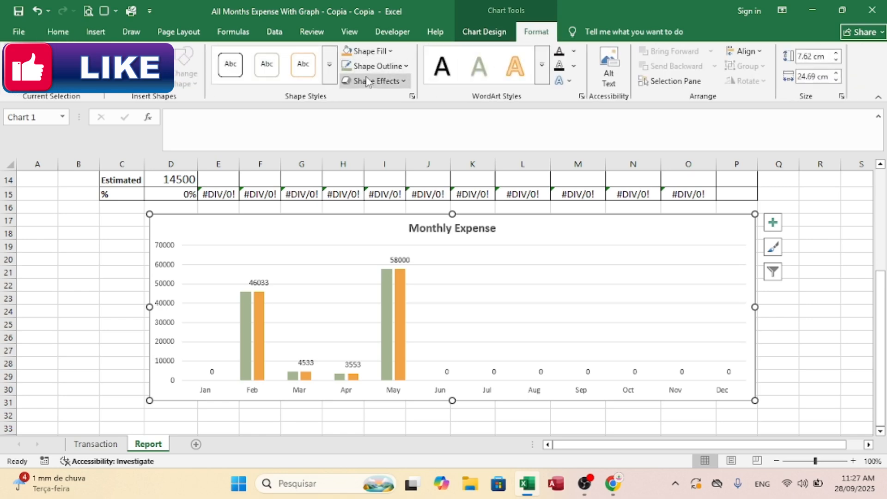
{"action": "left_click", "coordinate": [369, 82]}
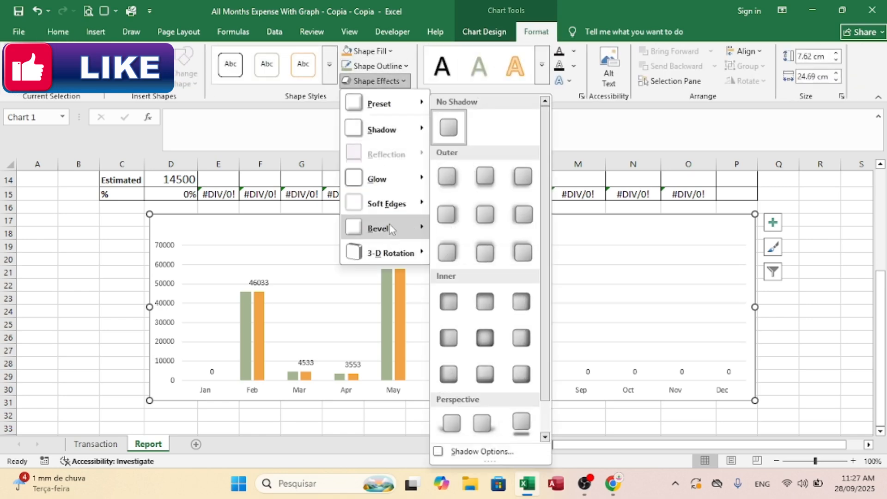
{"action": "mouse_move", "coordinate": [390, 229]}
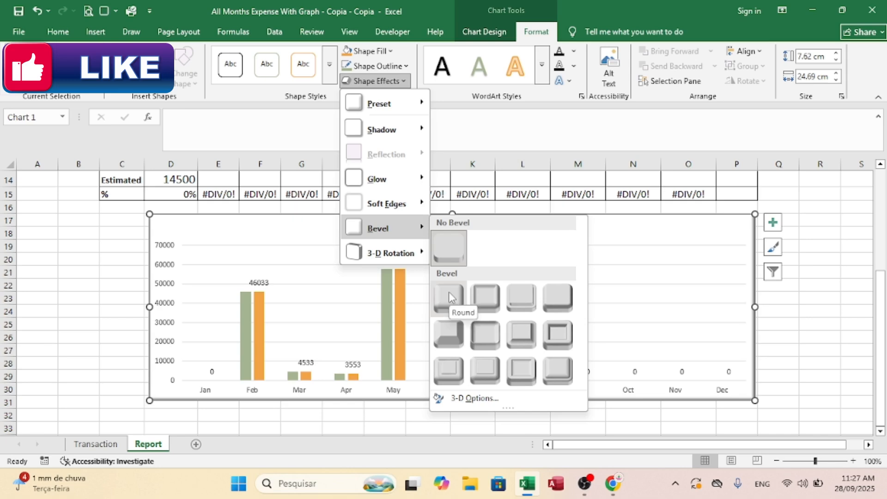
{"action": "mouse_move", "coordinate": [393, 131]}
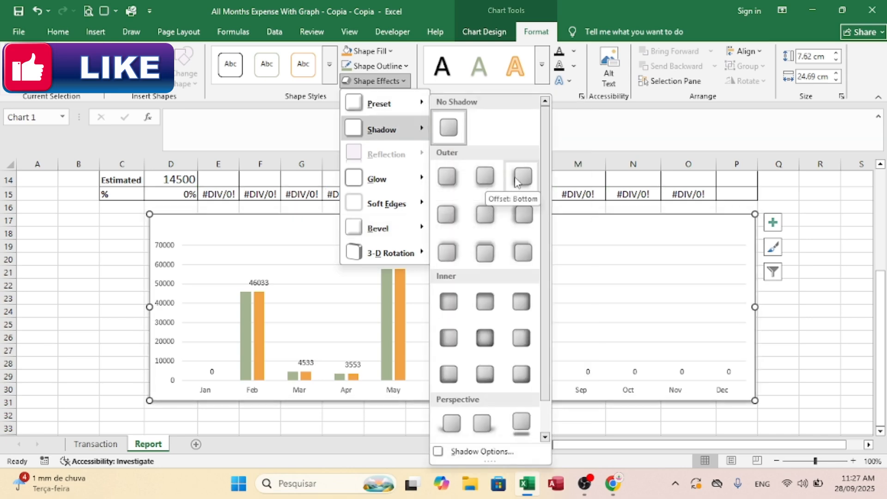
{"action": "left_click", "coordinate": [531, 181]}
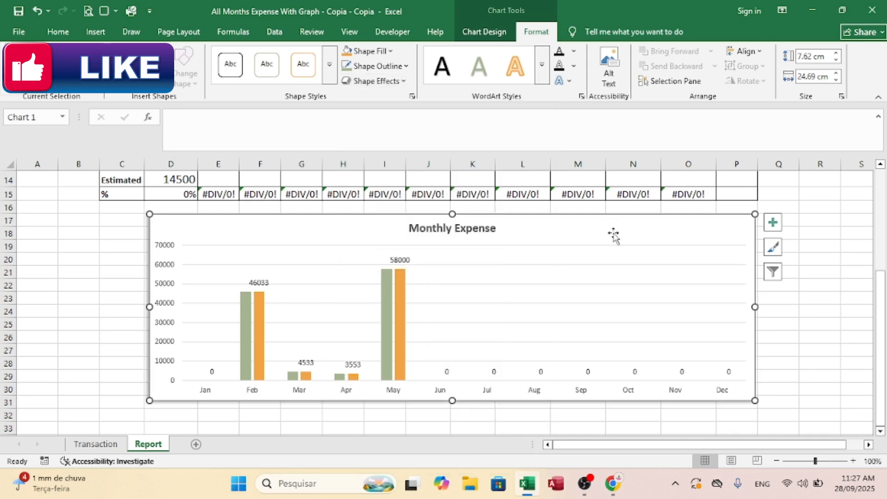
Step: Give the chart area a 3 pt light blue outline, dismissing the browser notification that covers the sheet
{"action": "left_click", "coordinate": [376, 66]}
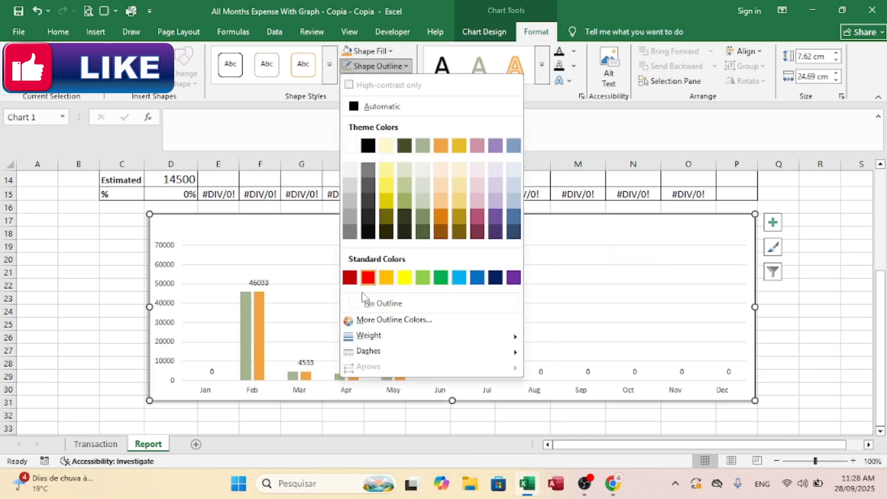
{"action": "mouse_move", "coordinate": [462, 336]}
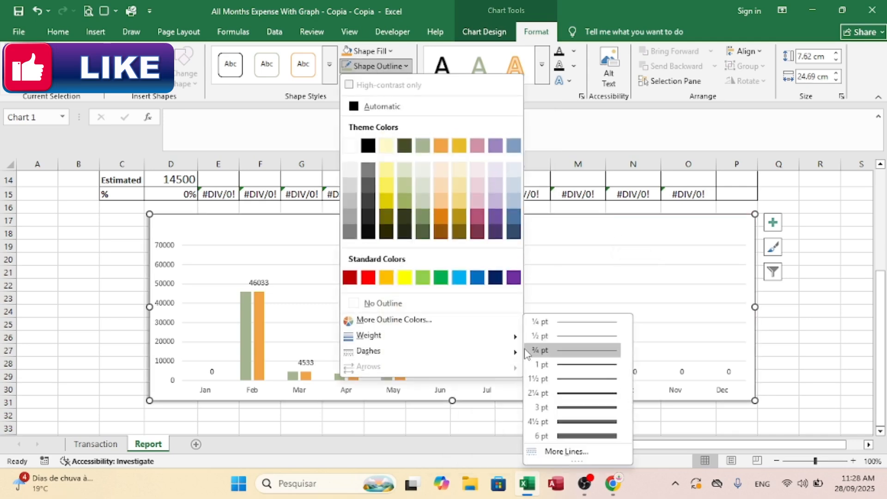
{"action": "left_click", "coordinate": [585, 407]}
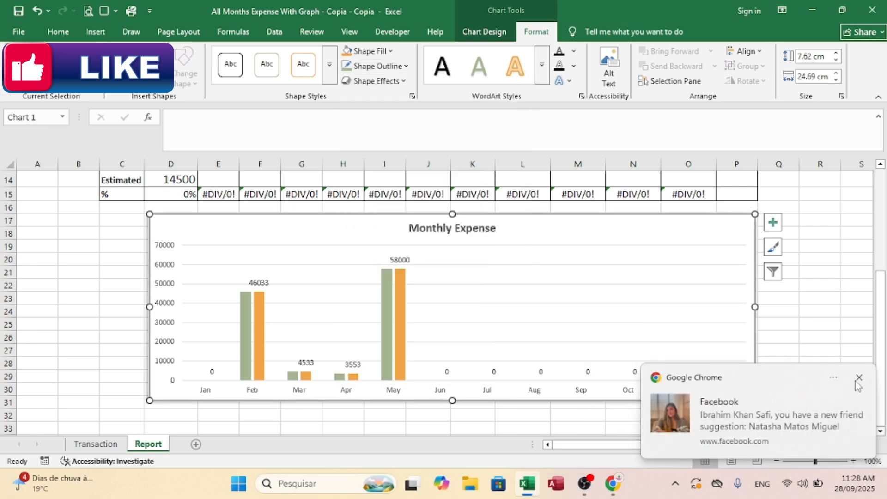
{"action": "left_click", "coordinate": [858, 380]}
{"action": "left_click", "coordinate": [376, 66]}
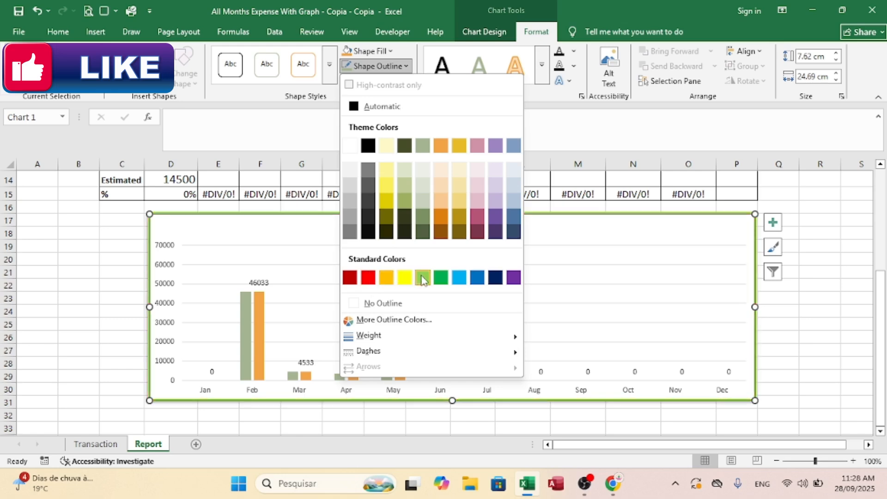
{"action": "left_click", "coordinate": [459, 277]}
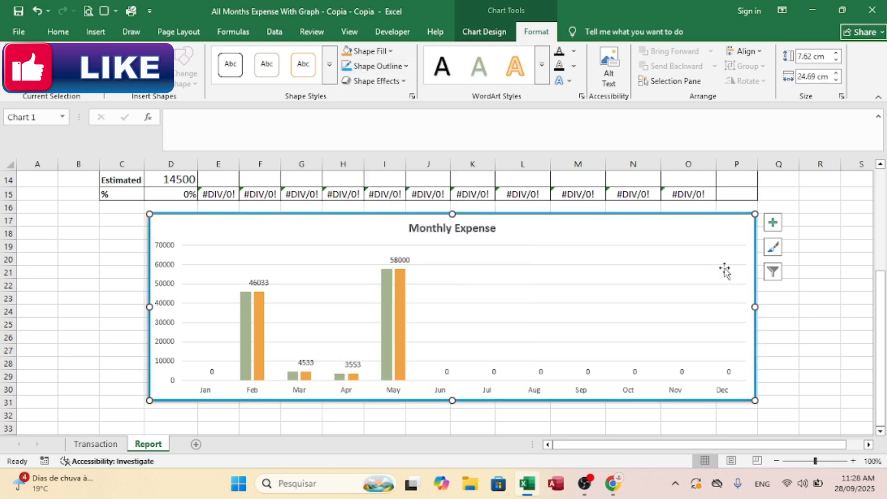
{"action": "left_click", "coordinate": [846, 286]}
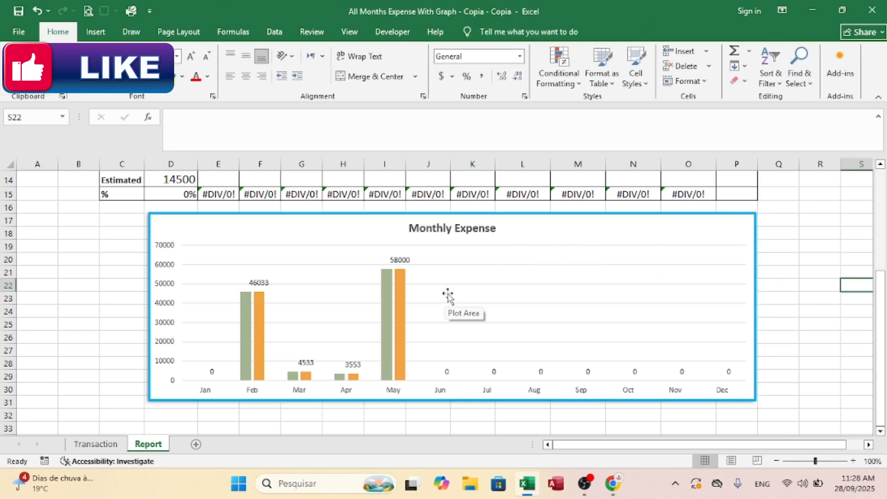
{"action": "left_click_drag", "start_coordinate": [881, 275], "coordinate": [881, 237]}
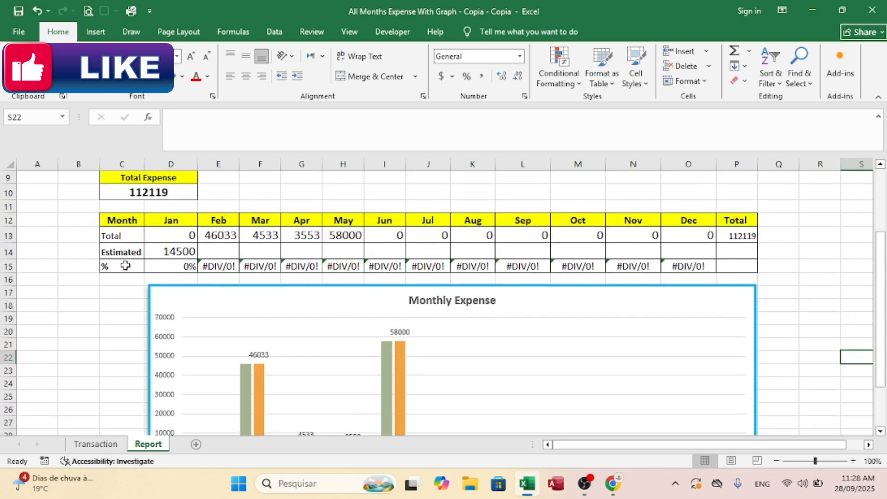
Step: Add the % row data from C15:O15 to the Monthly Expense chart as another series
{"action": "left_click", "coordinate": [111, 264]}
{"action": "left_click_drag", "start_coordinate": [105, 265], "coordinate": [701, 267]}
{"action": "key", "text": "ctrl+c"}
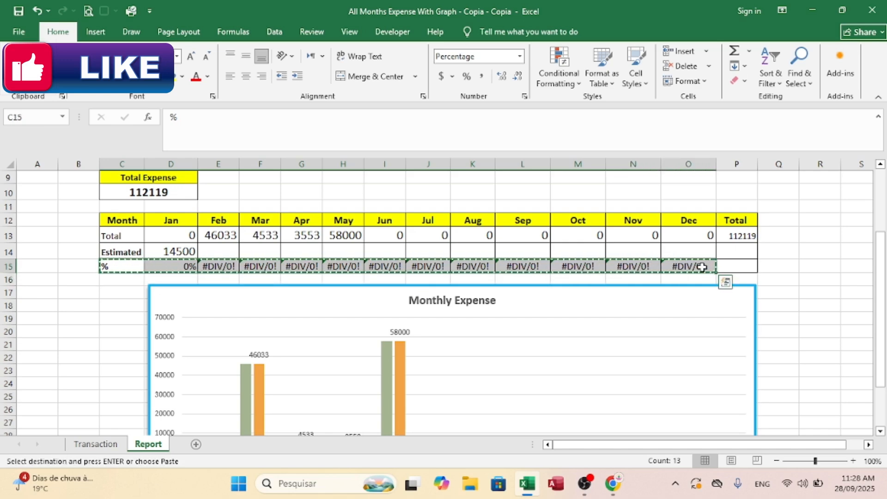
{"action": "left_click_drag", "start_coordinate": [885, 252], "coordinate": [885, 312]}
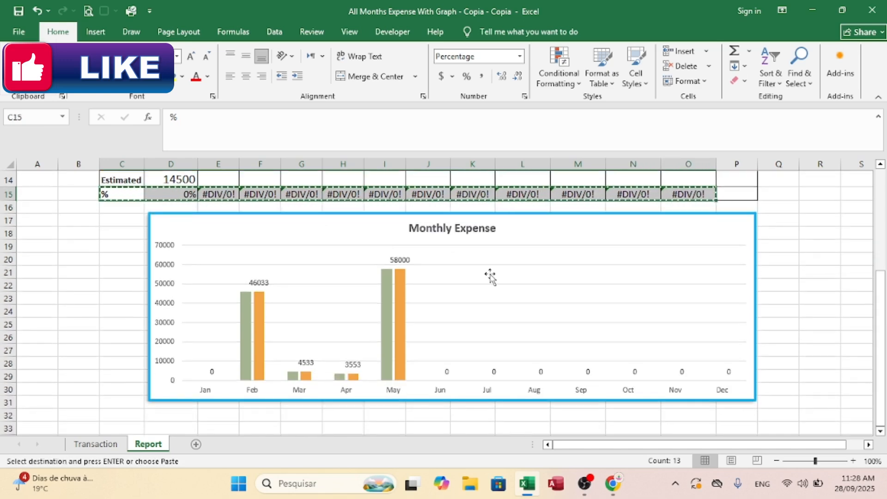
{"action": "left_click", "coordinate": [465, 273]}
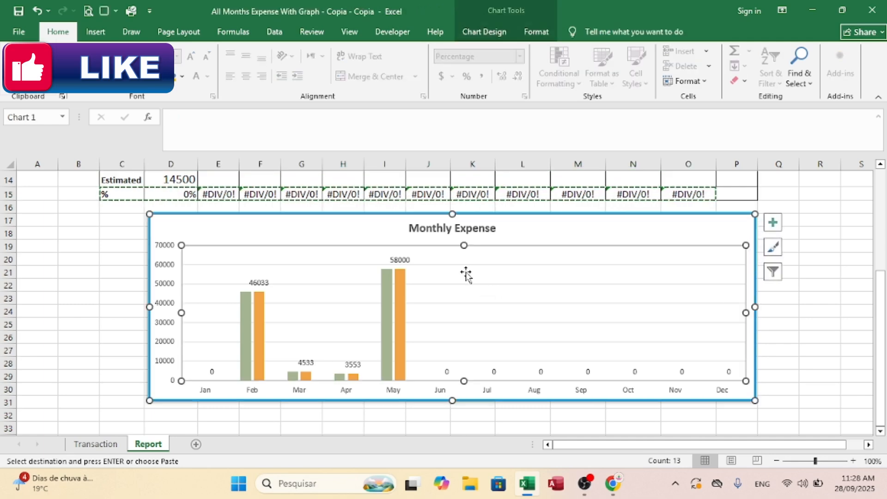
{"action": "left_click", "coordinate": [392, 235]}
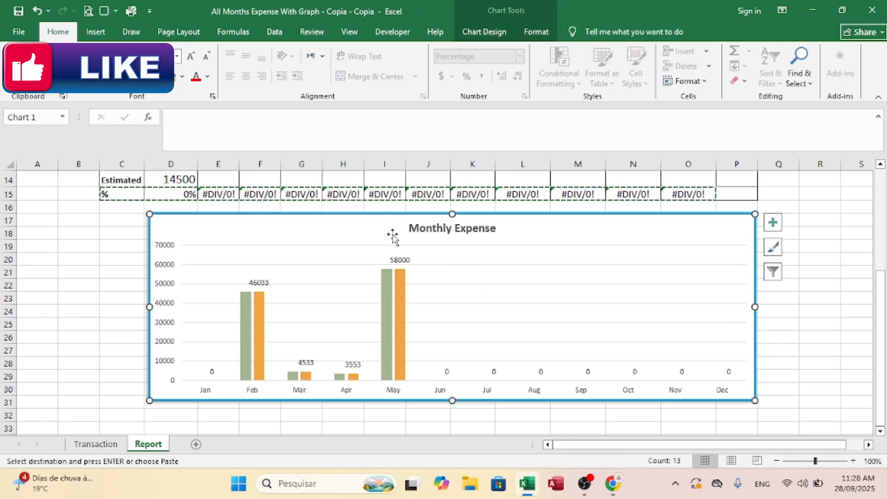
{"action": "key", "text": "ctrl+v"}
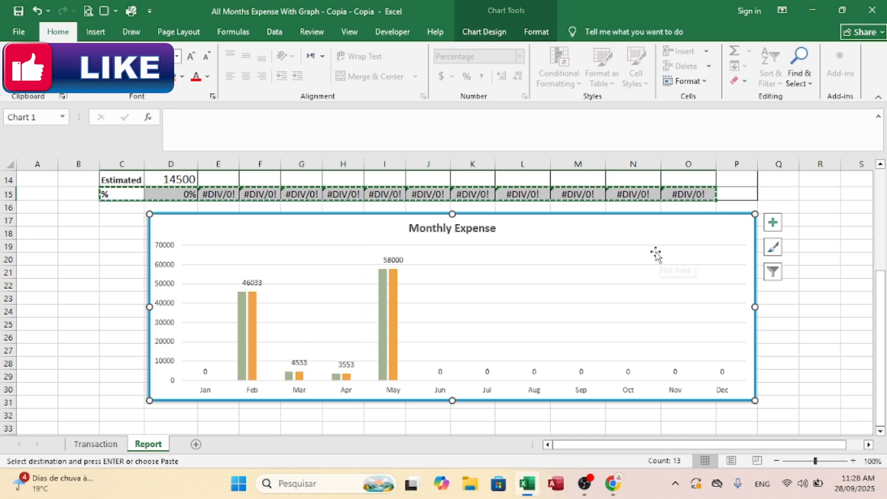
Step: Add Outside End data labels to all series in the Monthly Expense chart
{"action": "left_click", "coordinate": [586, 298]}
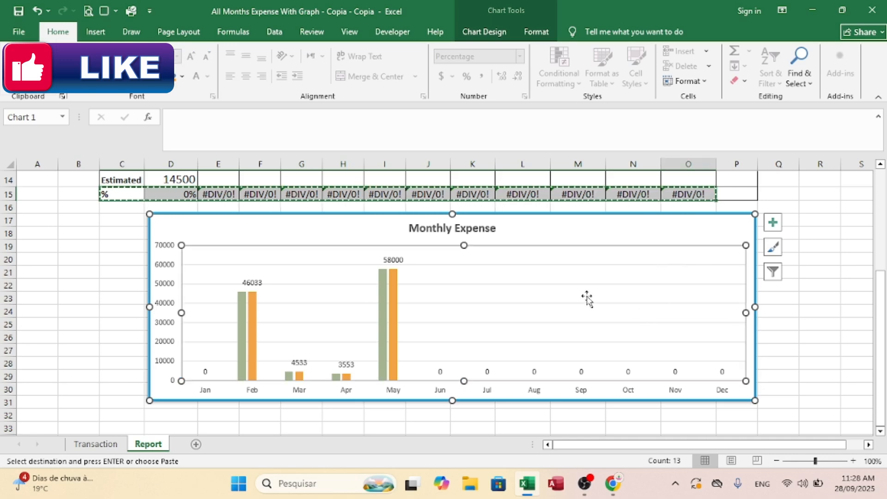
{"action": "left_click", "coordinate": [484, 32]}
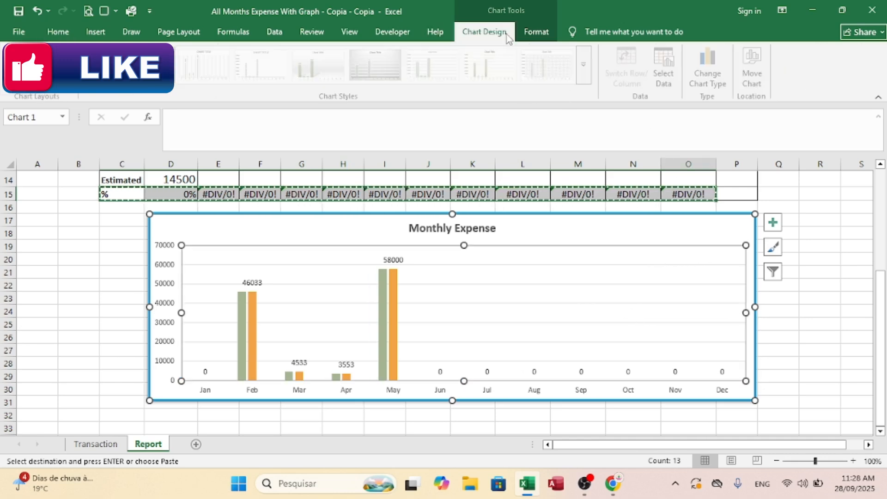
{"action": "left_click", "coordinate": [21, 69]}
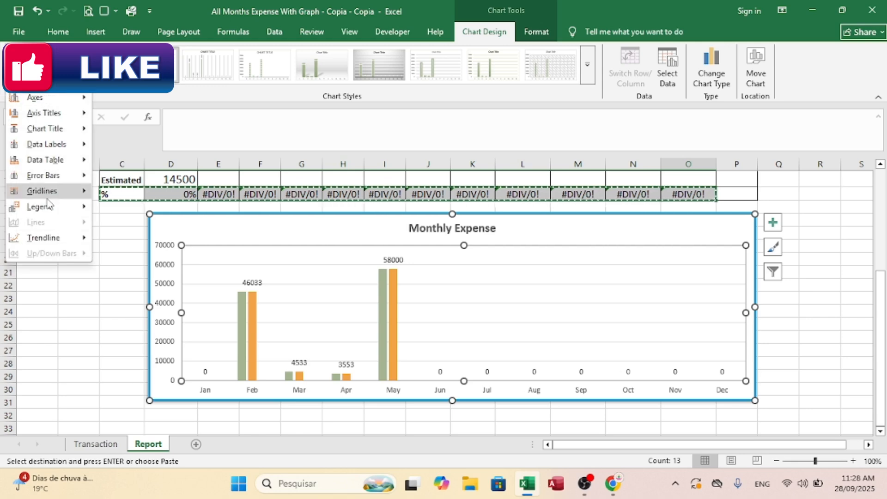
{"action": "mouse_move", "coordinate": [48, 162]}
{"action": "mouse_move", "coordinate": [48, 144]}
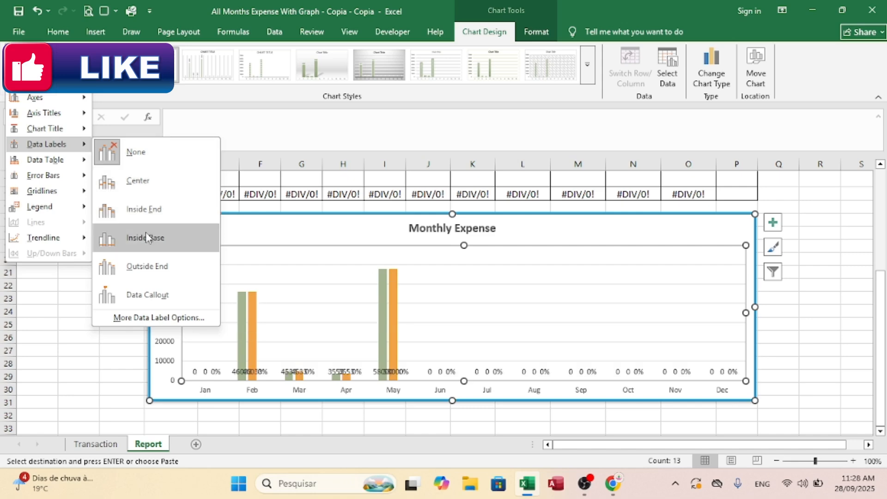
{"action": "left_click", "coordinate": [145, 266]}
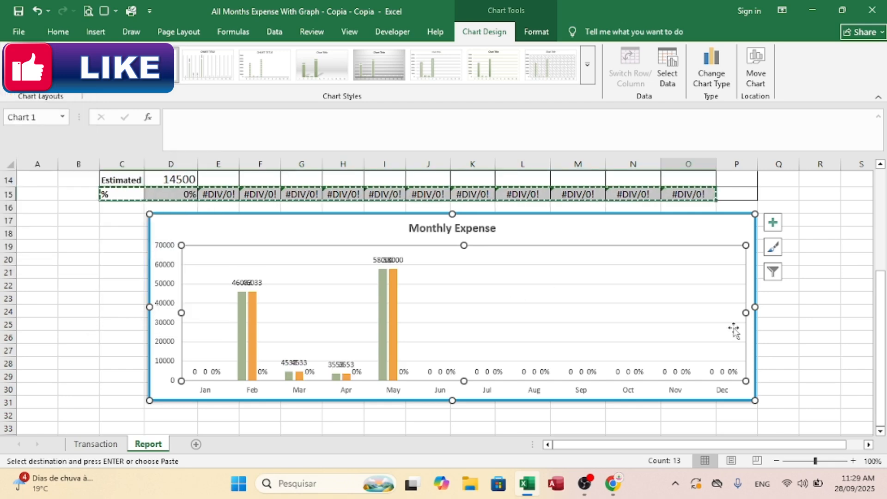
{"action": "left_click", "coordinate": [816, 337]}
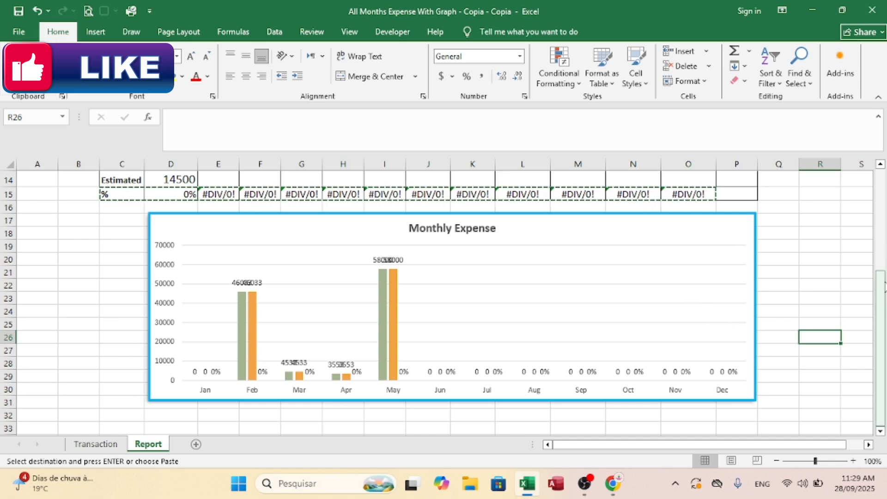
Step: Auto-hide the ribbon to give the report sheet more room
{"action": "double_click", "coordinate": [849, 245]}
{"action": "left_click_drag", "start_coordinate": [881, 282], "coordinate": [883, 182]}
{"action": "left_click", "coordinate": [782, 10]}
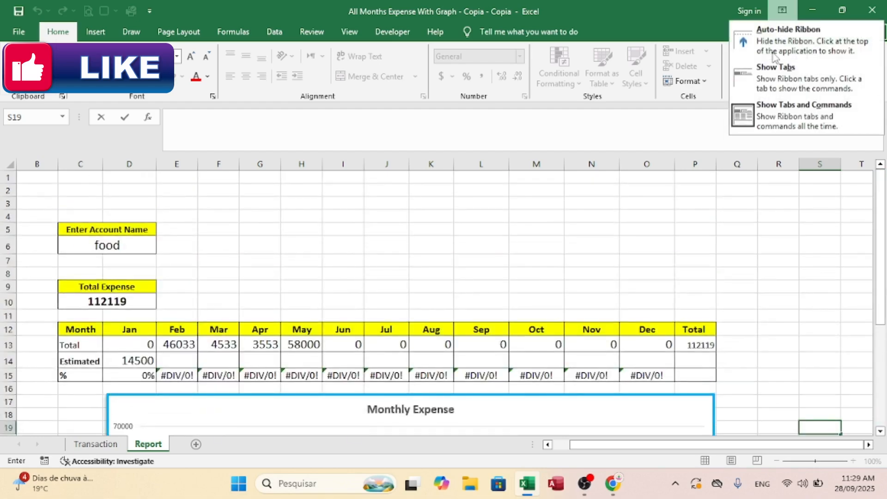
{"action": "left_click", "coordinate": [769, 26]}
Step: Change the account name in C6 to "Employee Salary"
{"action": "left_click_drag", "start_coordinate": [878, 231], "coordinate": [880, 245]}
{"action": "left_click", "coordinate": [107, 94]}
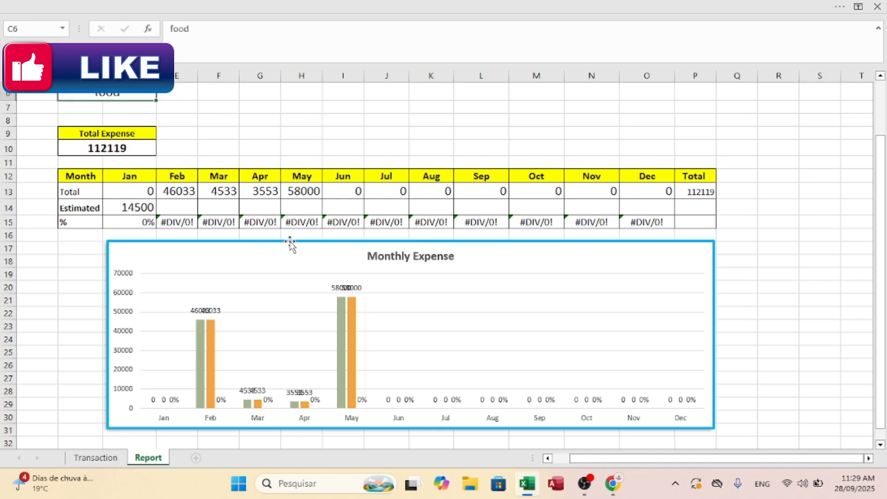
{"action": "type", "text": "Ex"}
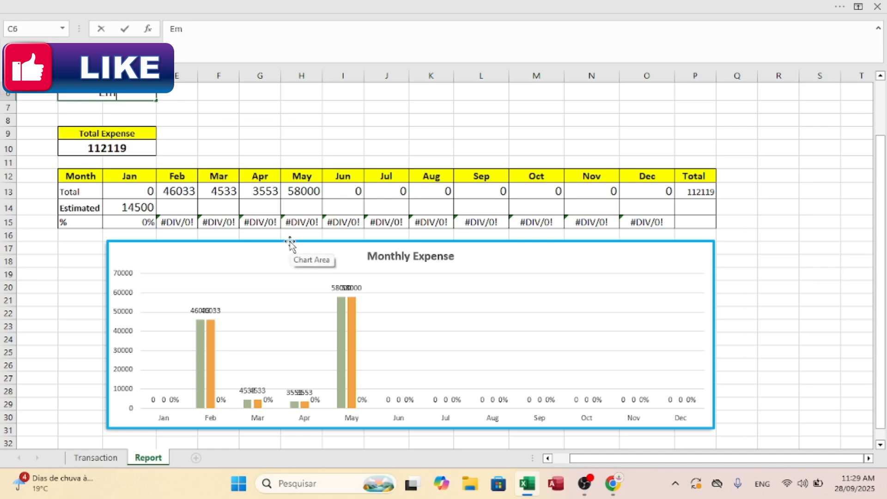
{"action": "type", "text": "ployee Salary"}
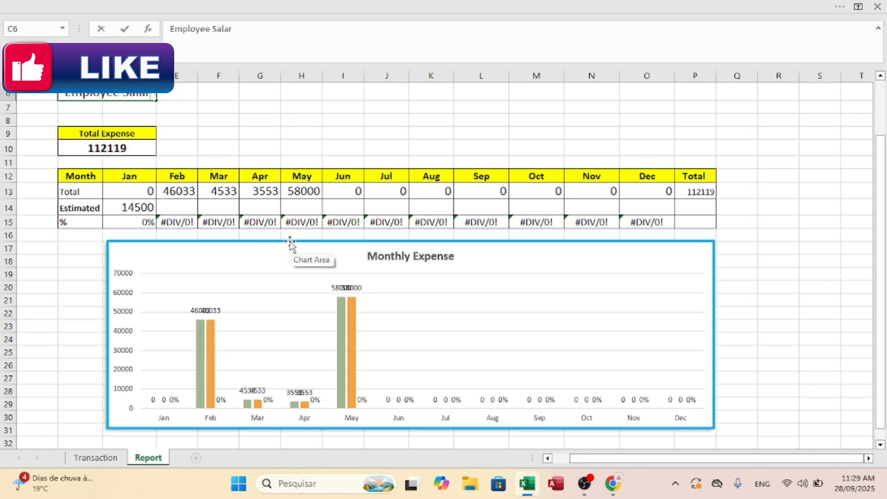
{"action": "key", "text": "Return"}
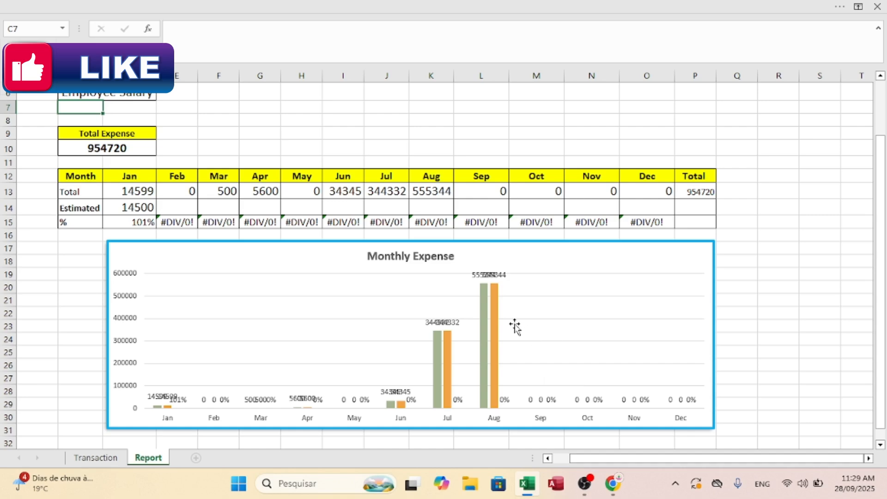
Step: Change the chart area's shadow to a preset with a 45° angle, 64% transparency, 4 pt blur and 3 pt distance
{"action": "left_click", "coordinate": [659, 245]}
{"action": "right_click", "coordinate": [659, 246]}
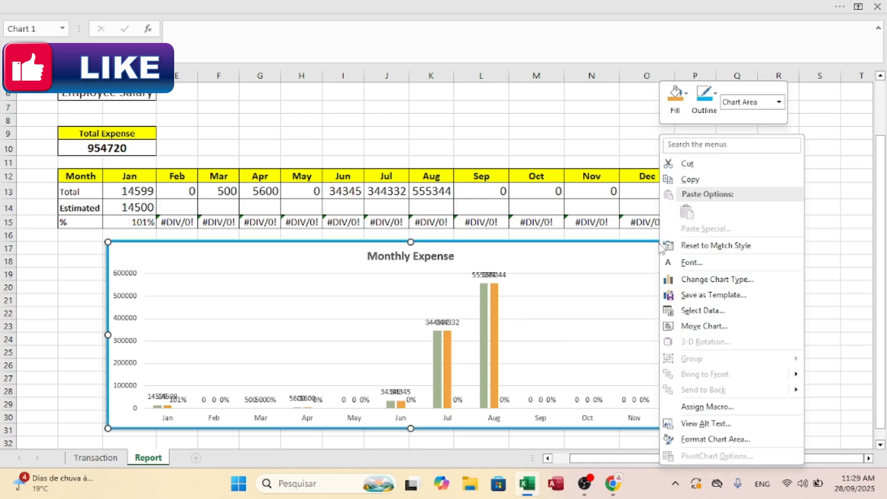
{"action": "left_click", "coordinate": [723, 443]}
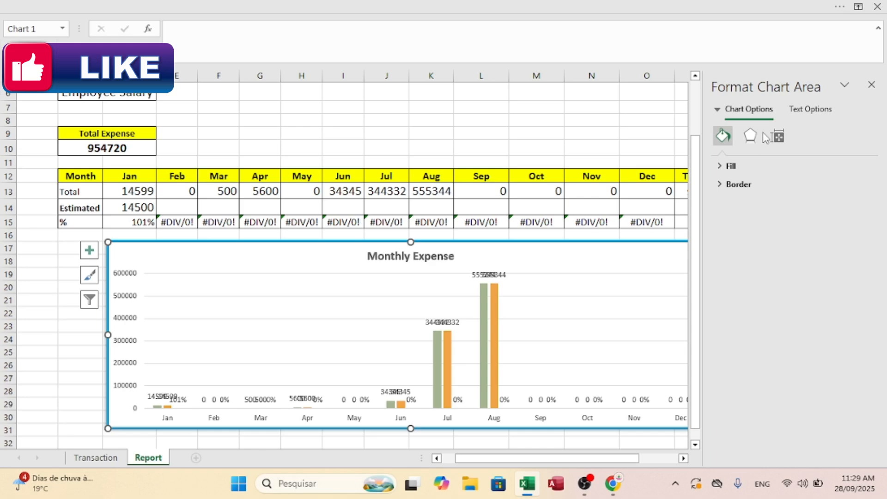
{"action": "left_click", "coordinate": [749, 136]}
{"action": "left_click", "coordinate": [741, 166]}
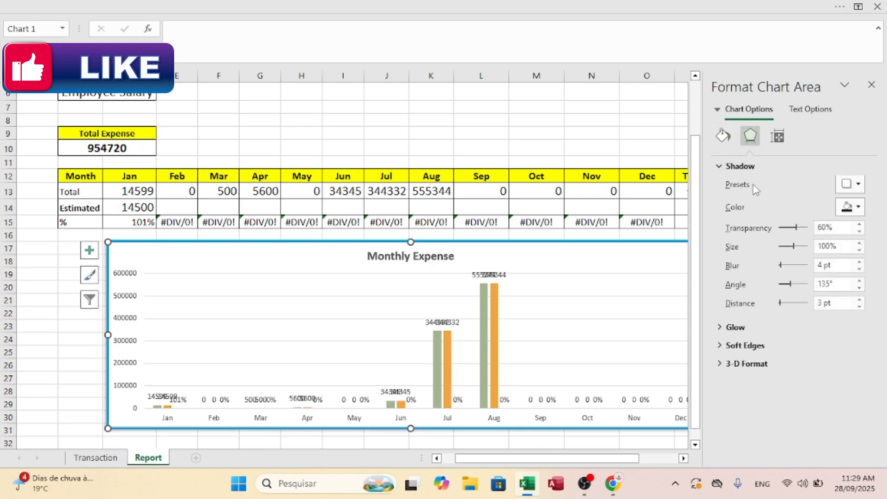
{"action": "left_click", "coordinate": [850, 185]}
{"action": "left_click", "coordinate": [806, 278]}
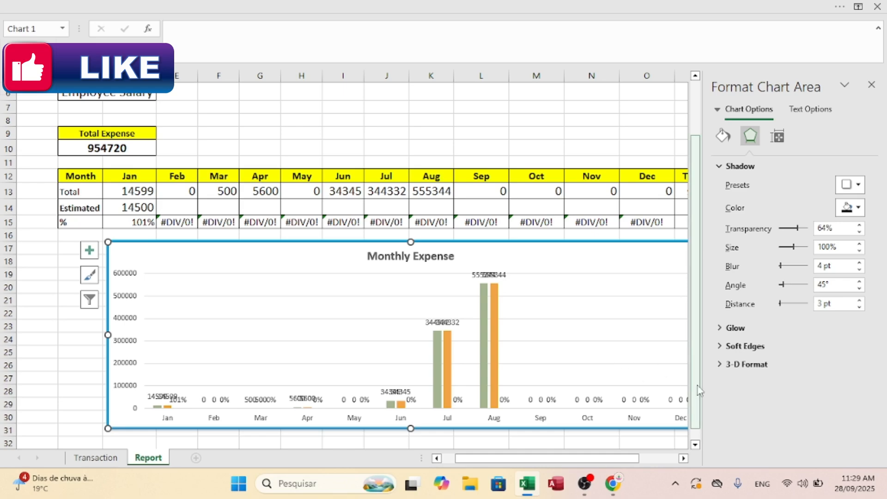
Step: Apply a linear gradient fill to the chart area, with a gold stop at 40% brightness placed at position 1%
{"action": "left_click", "coordinate": [723, 135]}
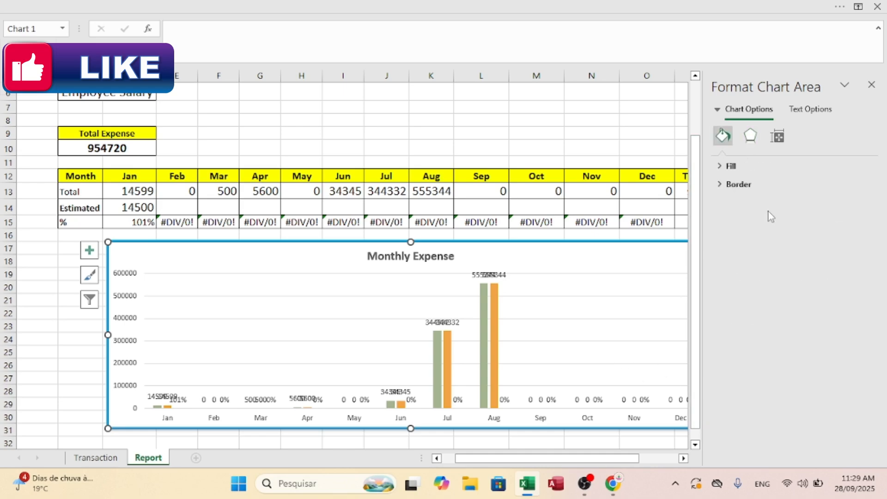
{"action": "left_click", "coordinate": [731, 166]}
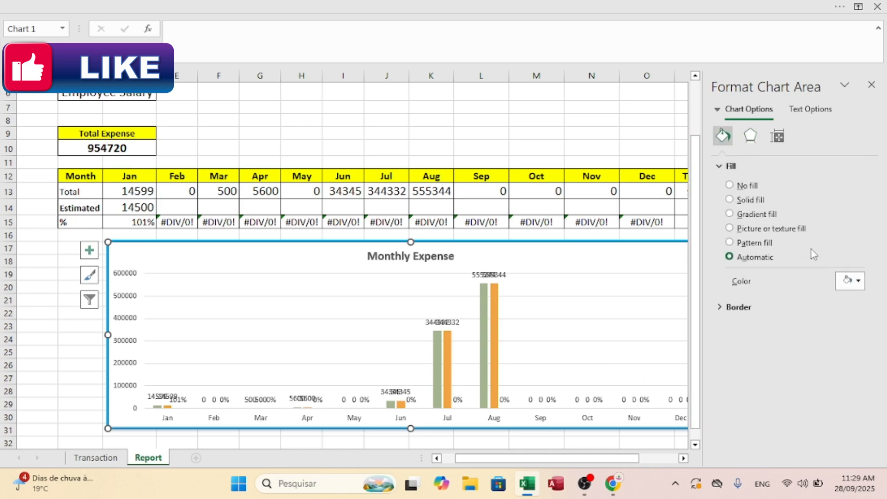
{"action": "left_click", "coordinate": [747, 216]}
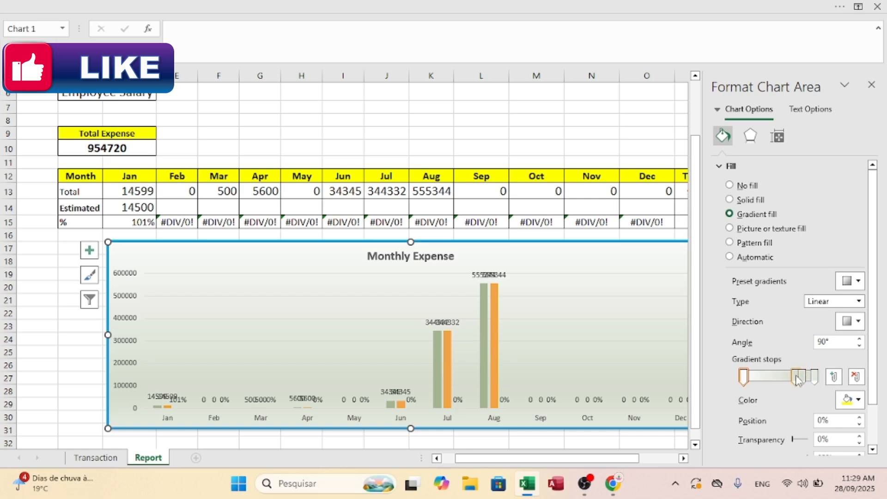
{"action": "left_click_drag", "start_coordinate": [796, 377], "coordinate": [815, 378]}
{"action": "left_click", "coordinate": [863, 400]}
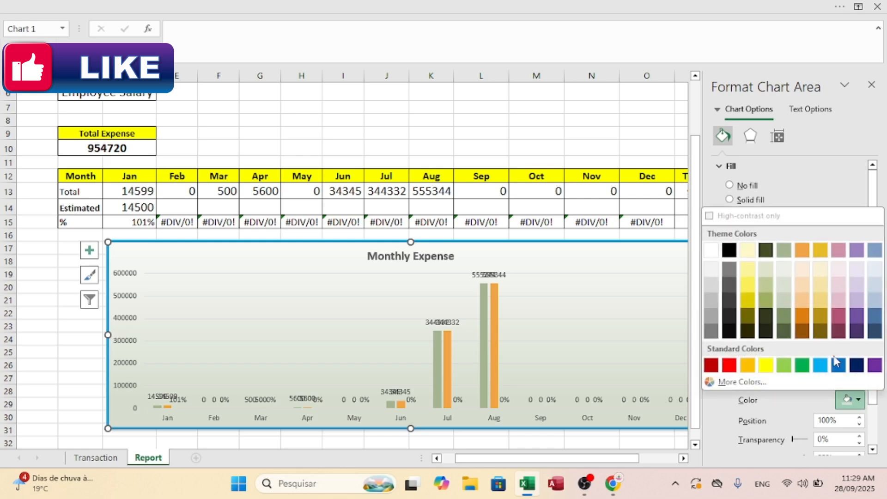
{"action": "left_click", "coordinate": [827, 309]}
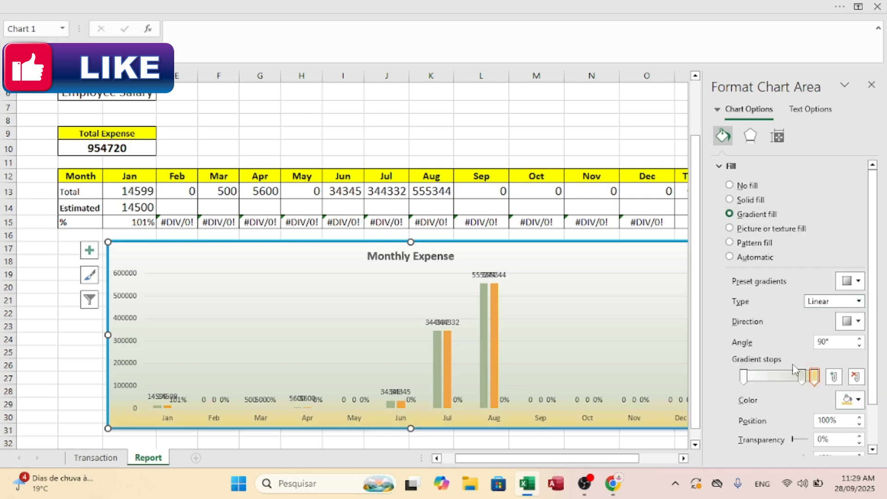
{"action": "left_click_drag", "start_coordinate": [802, 378], "coordinate": [745, 390]}
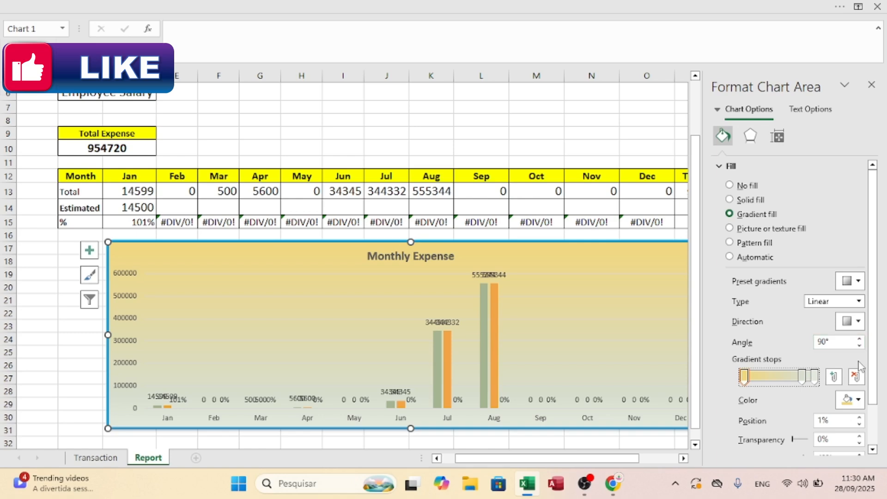
Step: Style the chart area's border as a compound line with the Round cap type and a dark orange color
{"action": "left_click_drag", "start_coordinate": [874, 326], "coordinate": [872, 383]}
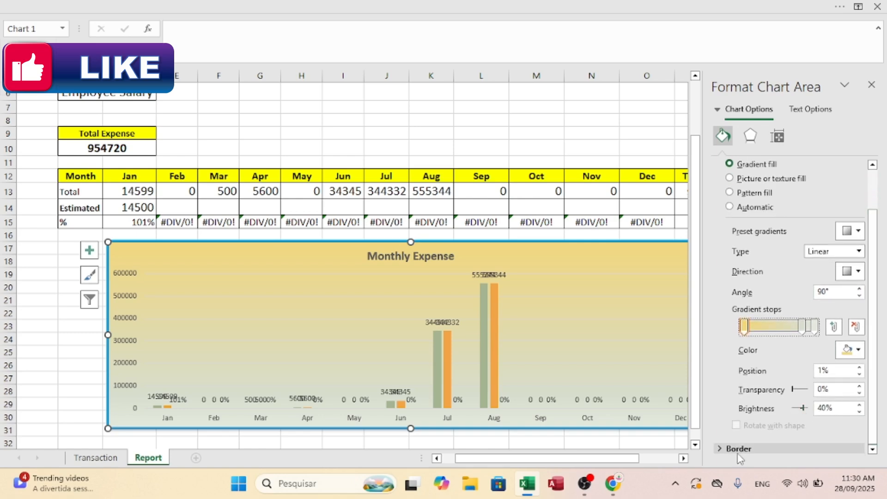
{"action": "scroll", "coordinate": [843, 321], "scroll_direction": "down", "scroll_amount": 10}
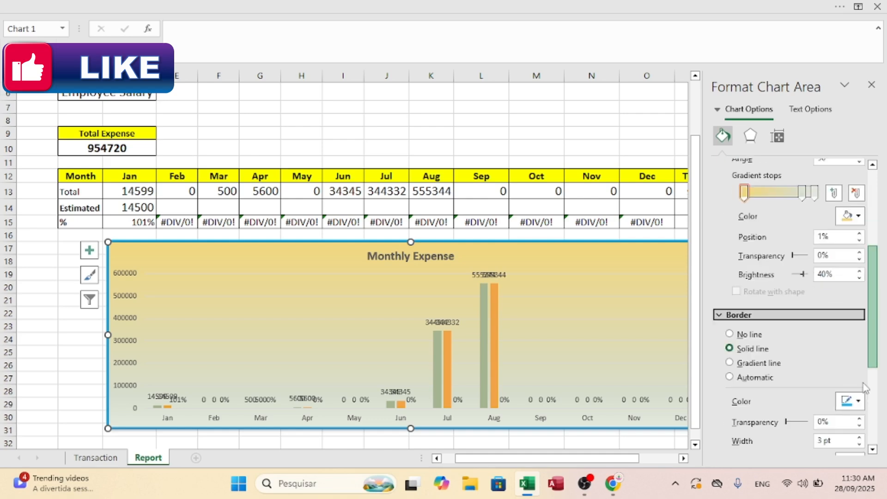
{"action": "left_click", "coordinate": [850, 277]}
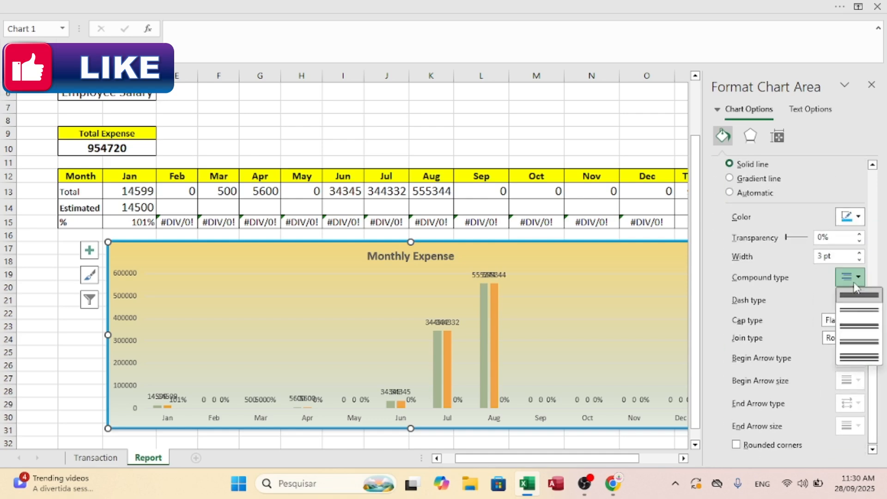
{"action": "left_click", "coordinate": [858, 328]}
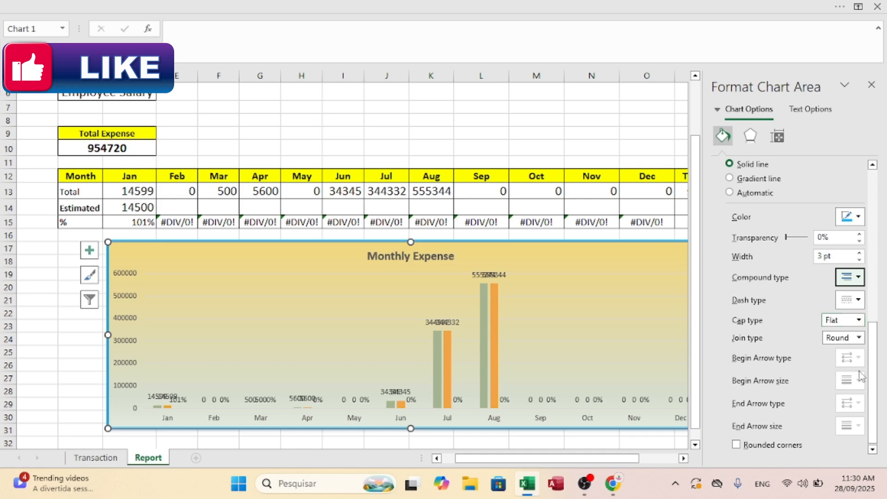
{"action": "left_click", "coordinate": [858, 320]}
{"action": "left_click", "coordinate": [834, 347]}
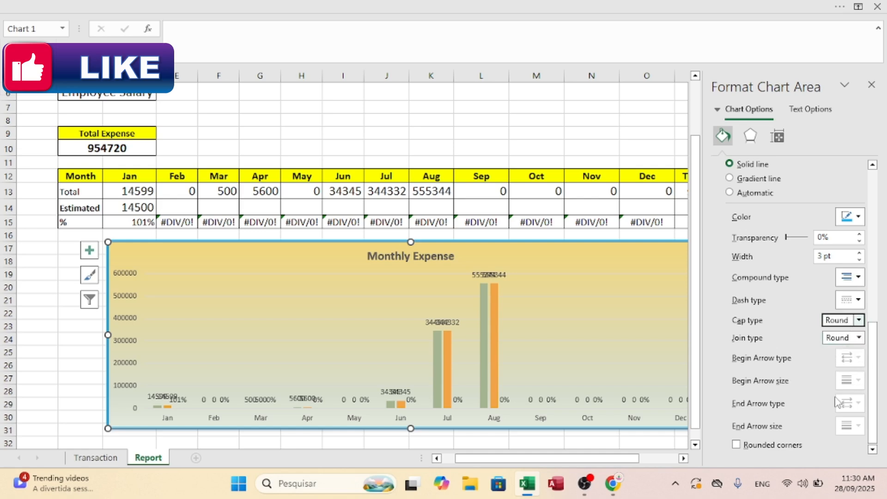
{"action": "left_click", "coordinate": [857, 217]}
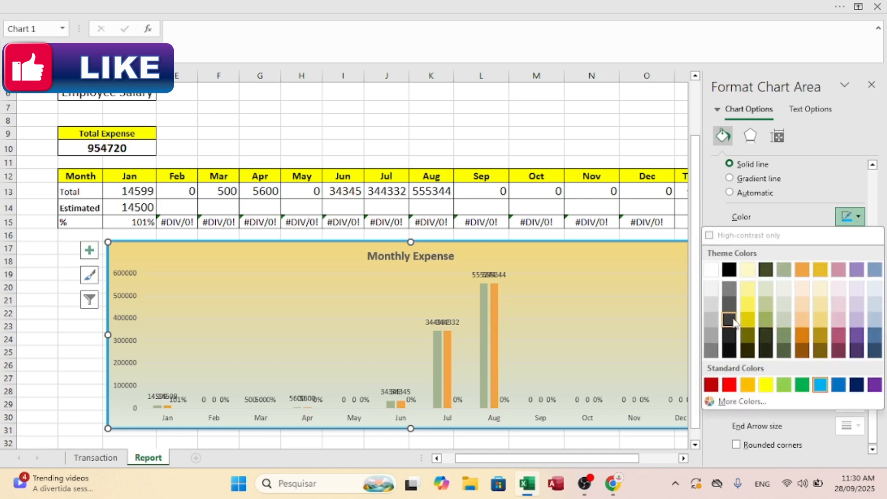
{"action": "left_click", "coordinate": [802, 335]}
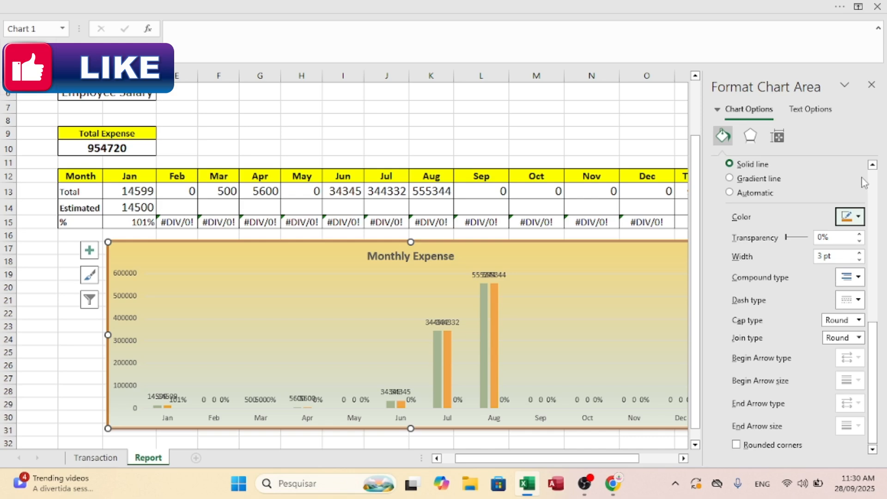
{"action": "left_click", "coordinate": [871, 85]}
Step: Check the SUMIFS formula in the Total Expense cell C10
{"action": "left_click_drag", "start_coordinate": [881, 221], "coordinate": [882, 228]}
{"action": "left_click", "coordinate": [822, 228]}
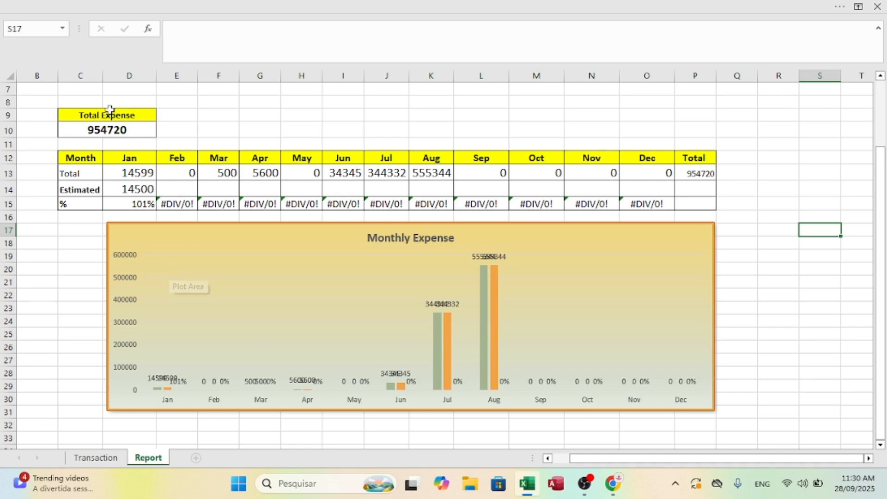
{"action": "left_click", "coordinate": [126, 133]}
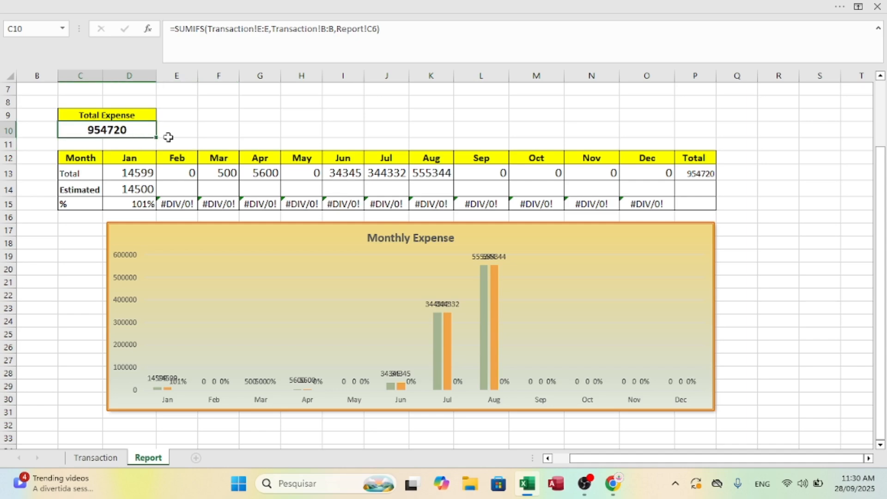
{"action": "type", "text": "Foo"}
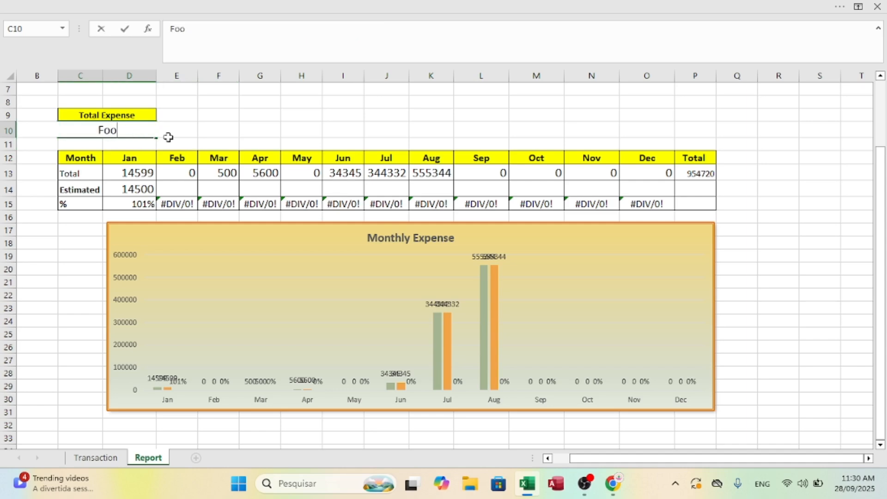
{"action": "key", "text": "Return"}
{"action": "key", "text": "ctrl+z"}
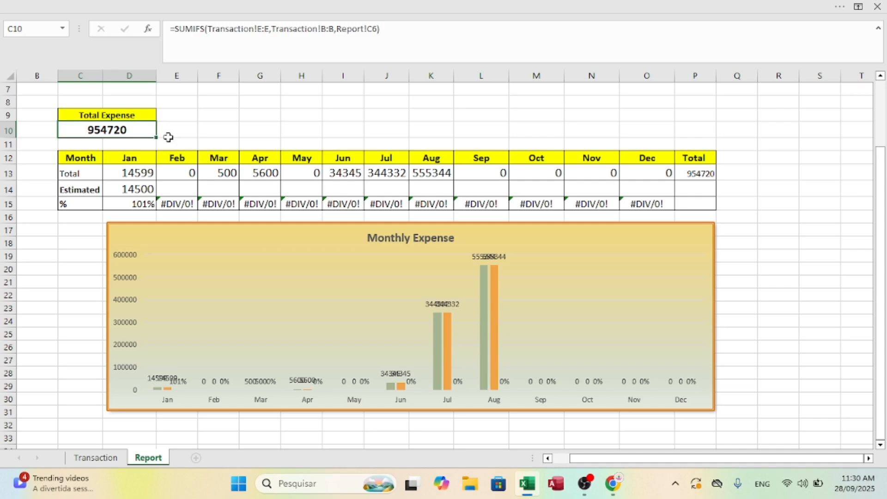
Step: Set the account name in cell C6 of the report to Food
{"action": "key", "text": "Up"}
{"action": "key", "text": "Up"}
{"action": "key", "text": "Up"}
{"action": "key", "text": "Up"}
{"action": "key", "text": "Up"}
{"action": "key", "text": "Down"}
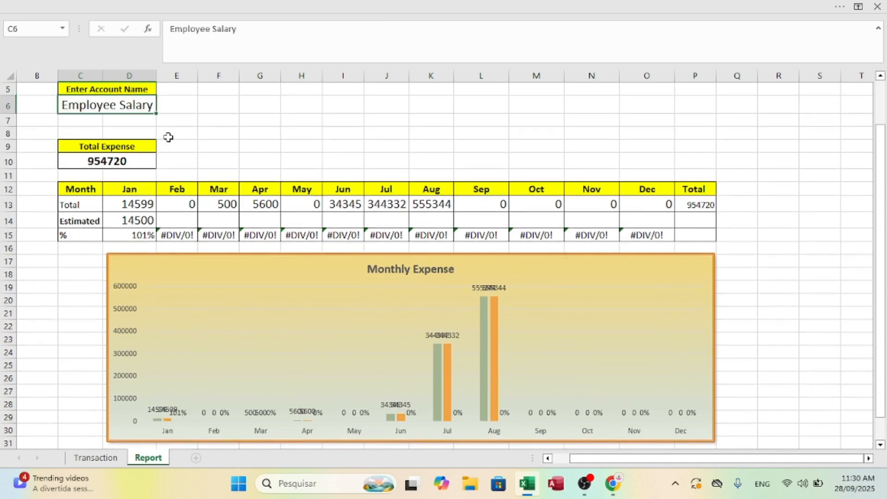
{"action": "type", "text": "Food"}
{"action": "key", "text": "Return"}
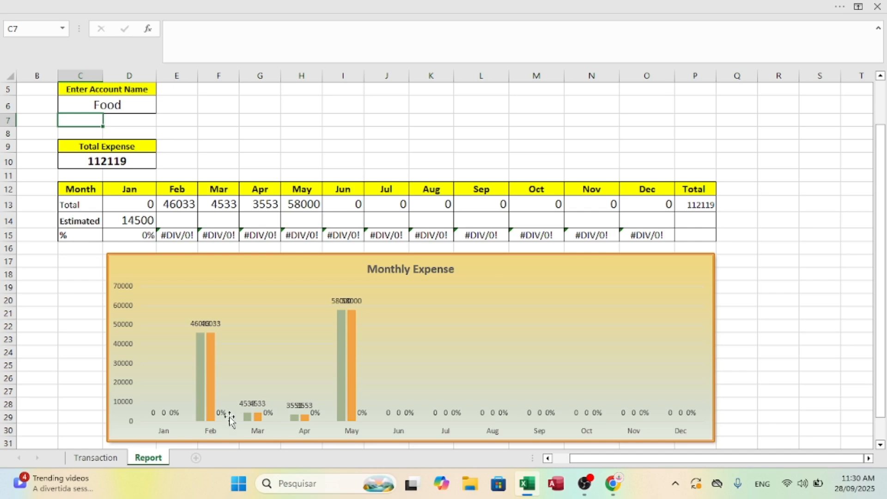
Step: On the Transaction sheet, change the account of the 01-May-25 and 01-Jul-25 entries to Cash
{"action": "left_click", "coordinate": [96, 457]}
{"action": "left_click", "coordinate": [106, 221]}
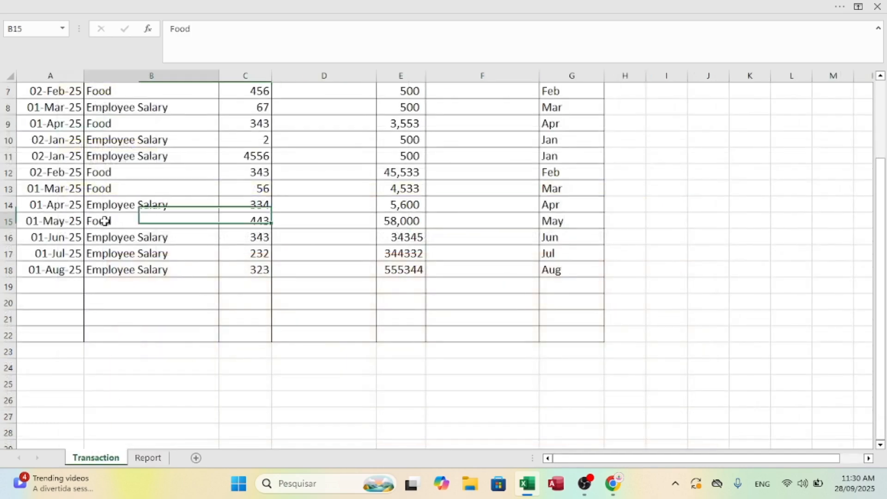
{"action": "type", "text": "Cash"}
{"action": "key", "text": "Return"}
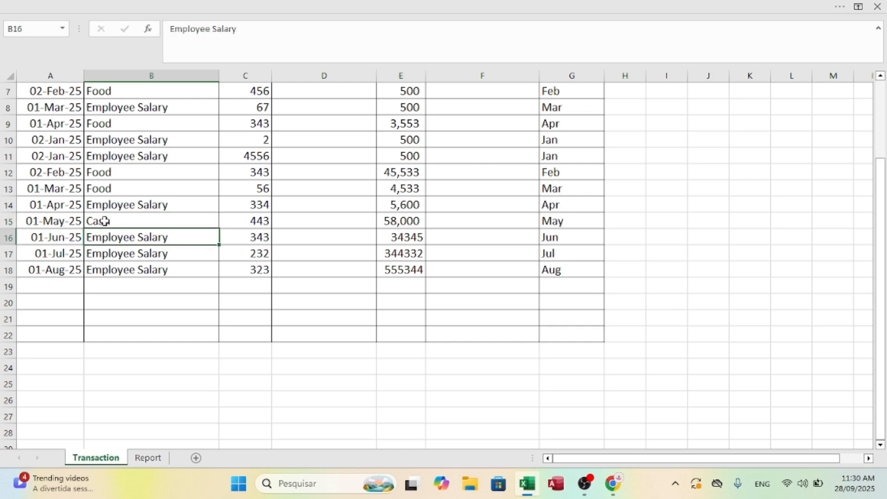
{"action": "key", "text": "Return"}
{"action": "type", "text": "C"}
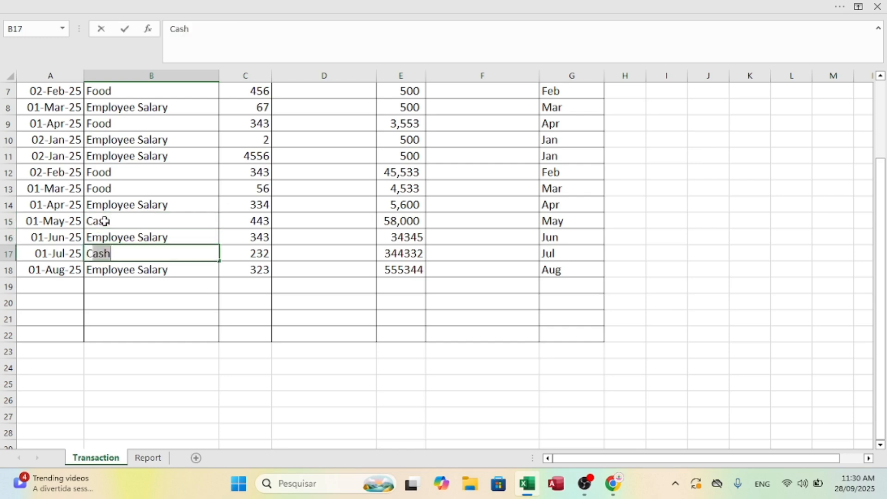
{"action": "key", "text": "Return"}
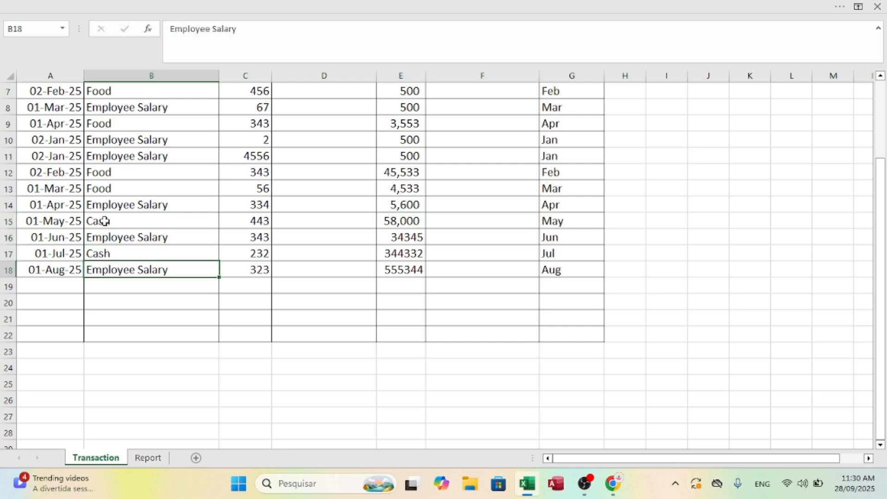
Step: Set the account name on the Report sheet to Cash and review the monthly totals and chart
{"action": "left_click", "coordinate": [148, 457]}
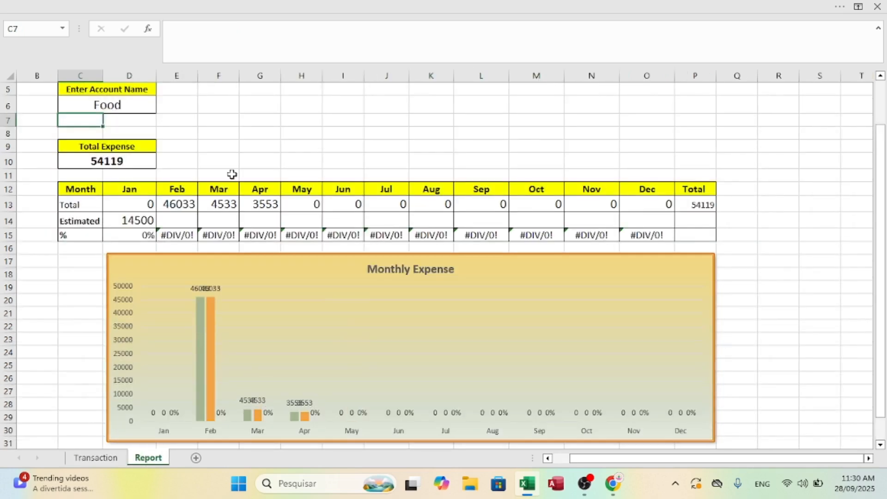
{"action": "left_click", "coordinate": [110, 106]}
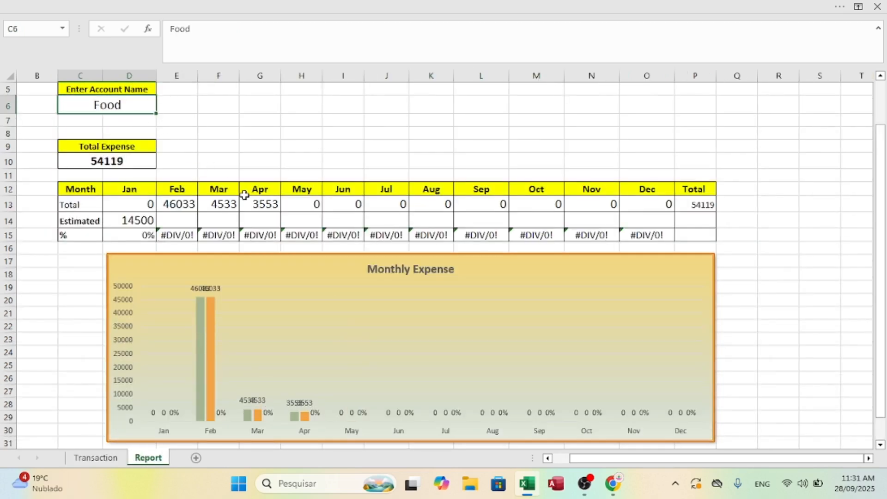
{"action": "type", "text": "Cash"}
{"action": "key", "text": "Return"}
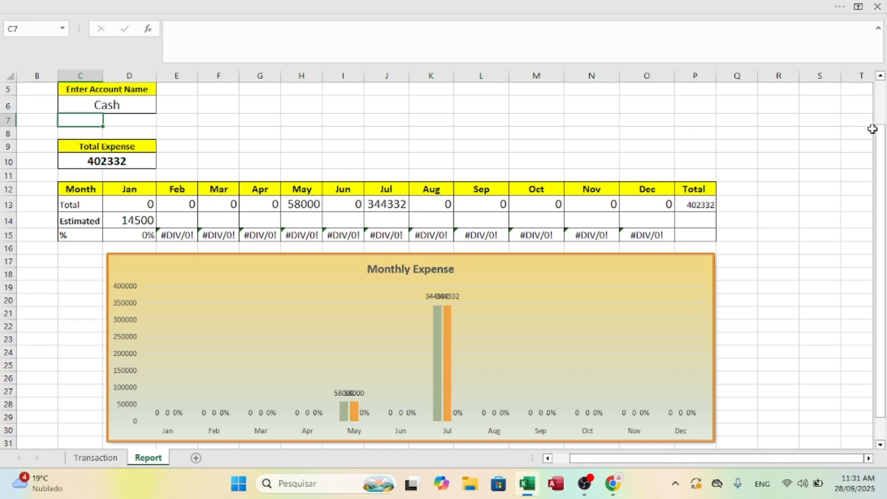
{"action": "left_click_drag", "start_coordinate": [878, 139], "coordinate": [882, 111]}
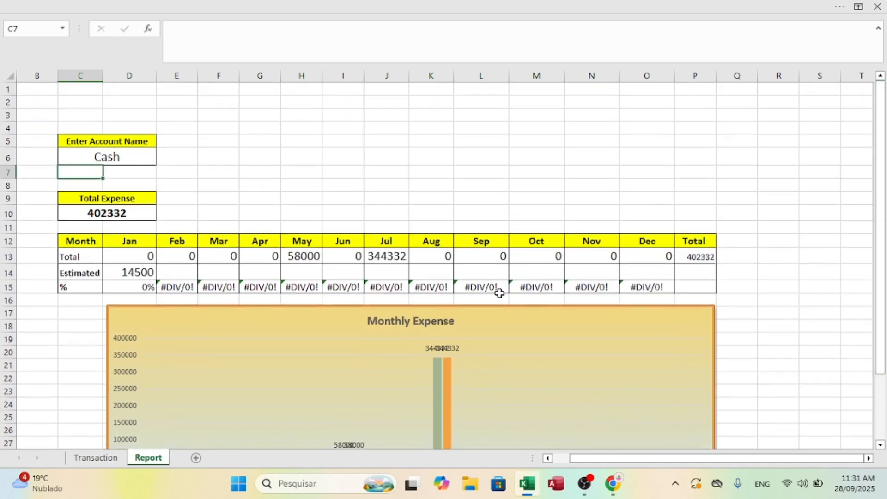
{"action": "left_click_drag", "start_coordinate": [883, 202], "coordinate": [881, 209]}
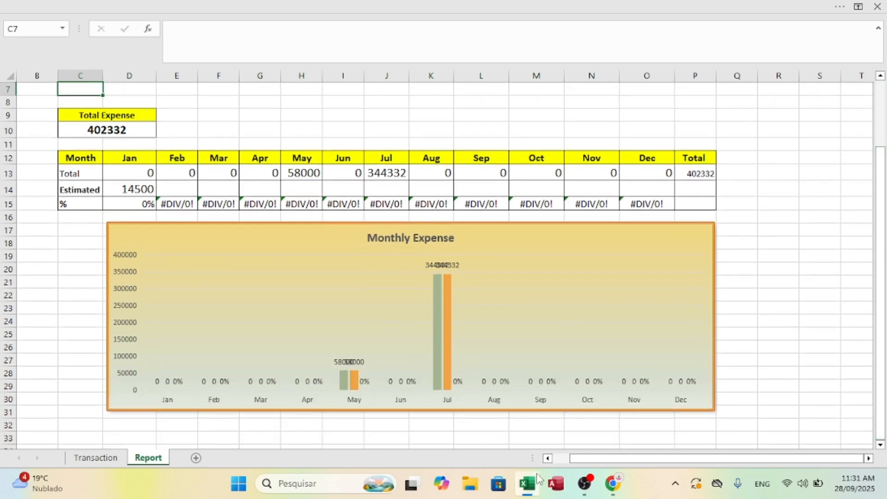